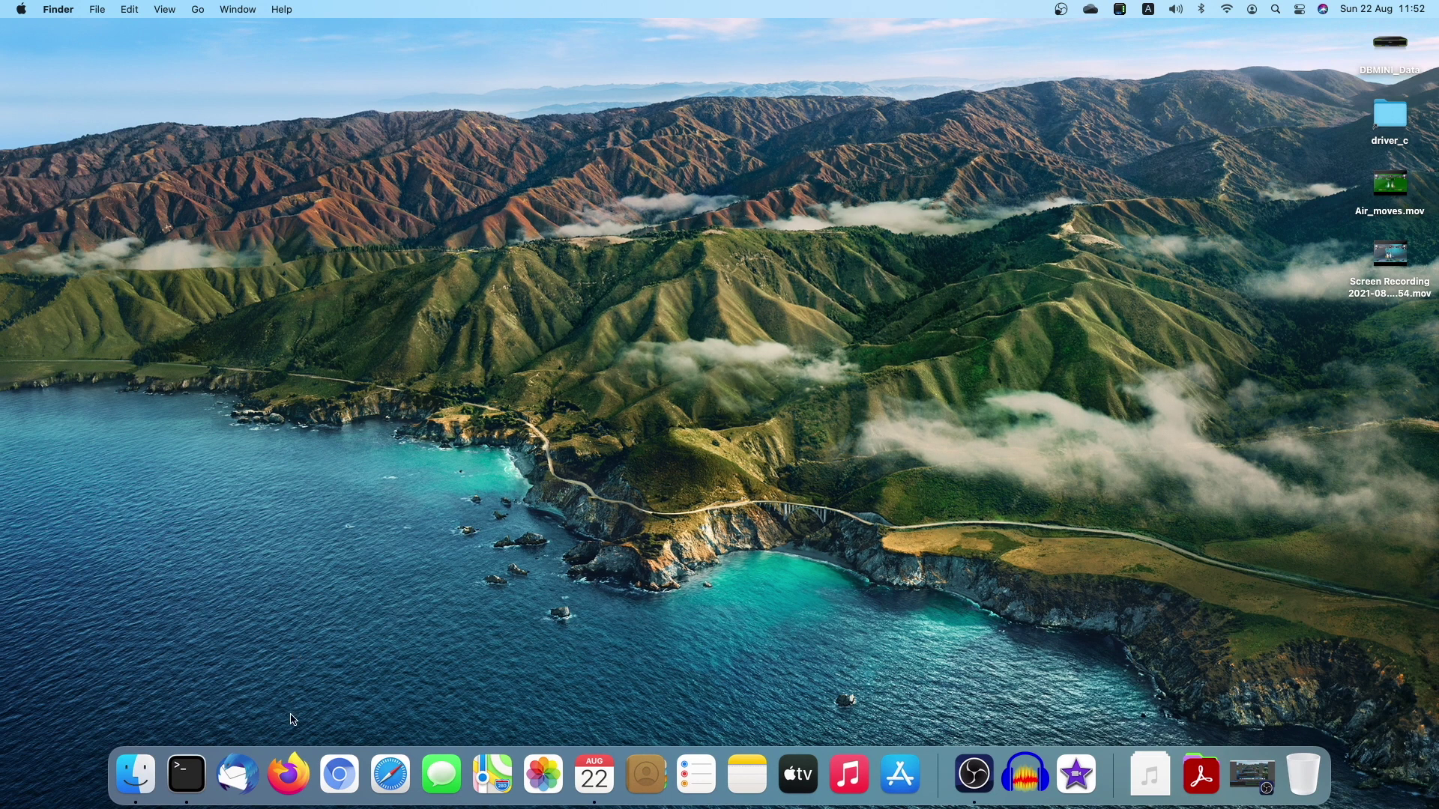
Step: Search the web for audacity in Firefox and open the official audacityteam.org website from the results
left_click(289, 757)
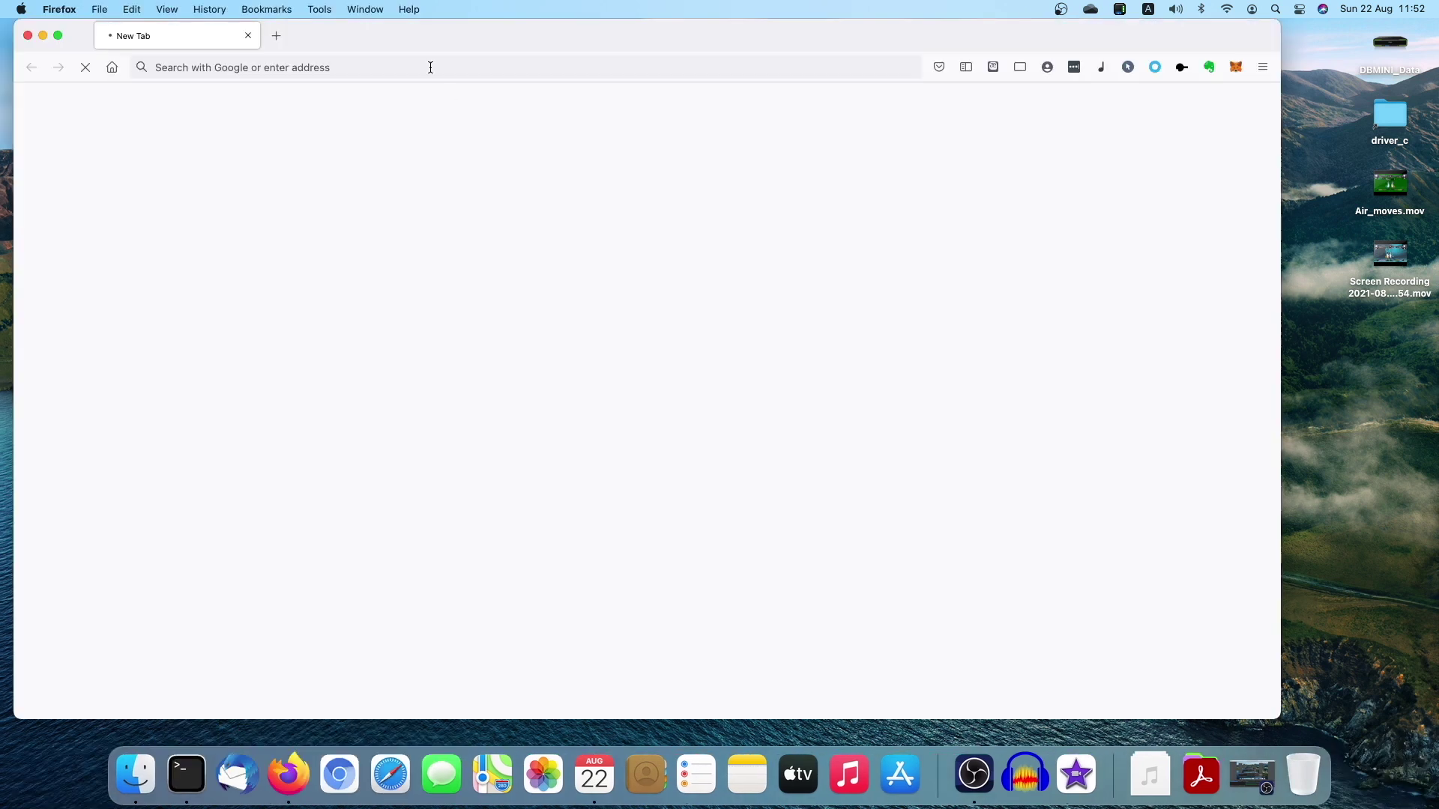
left_click(431, 68)
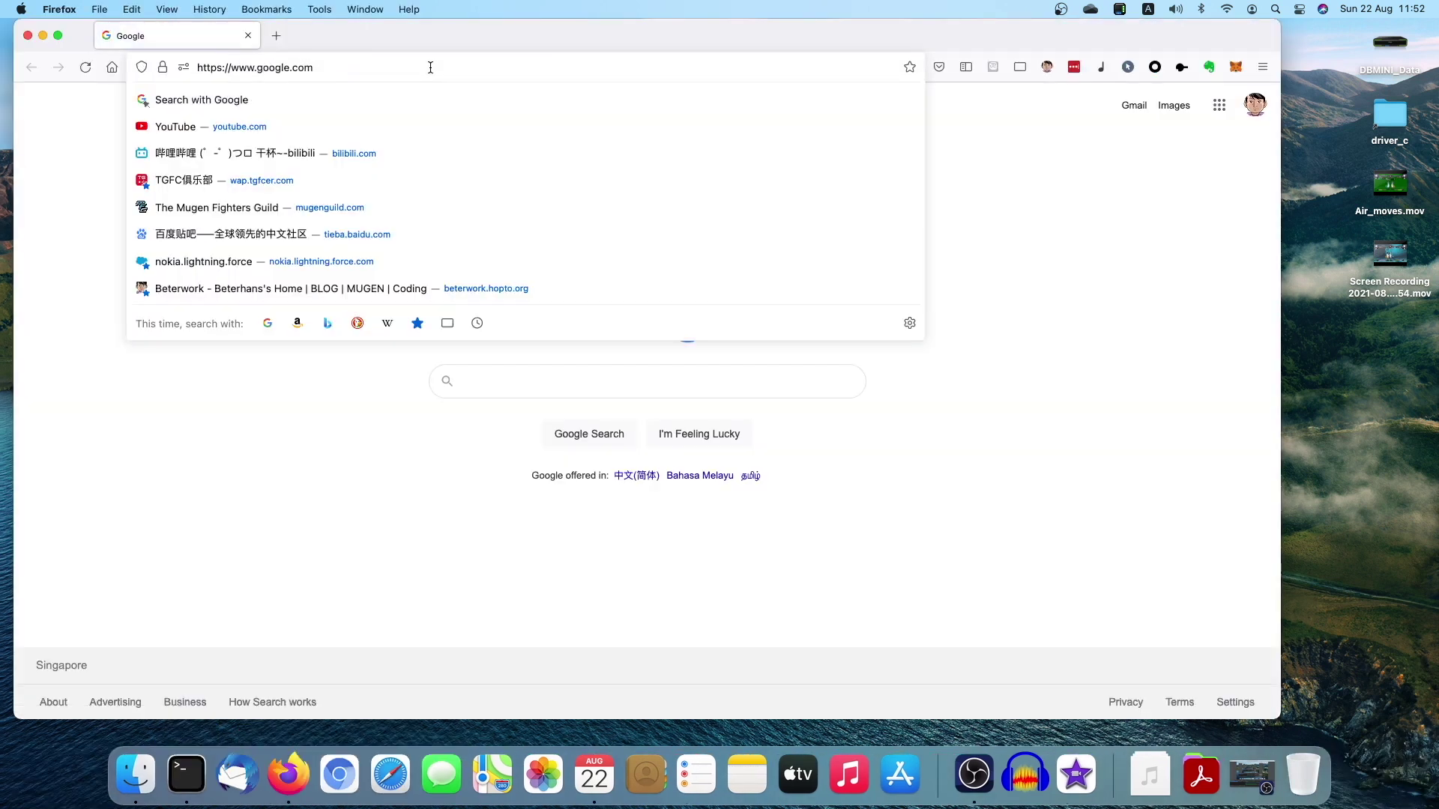
key("super+a")
type("au")
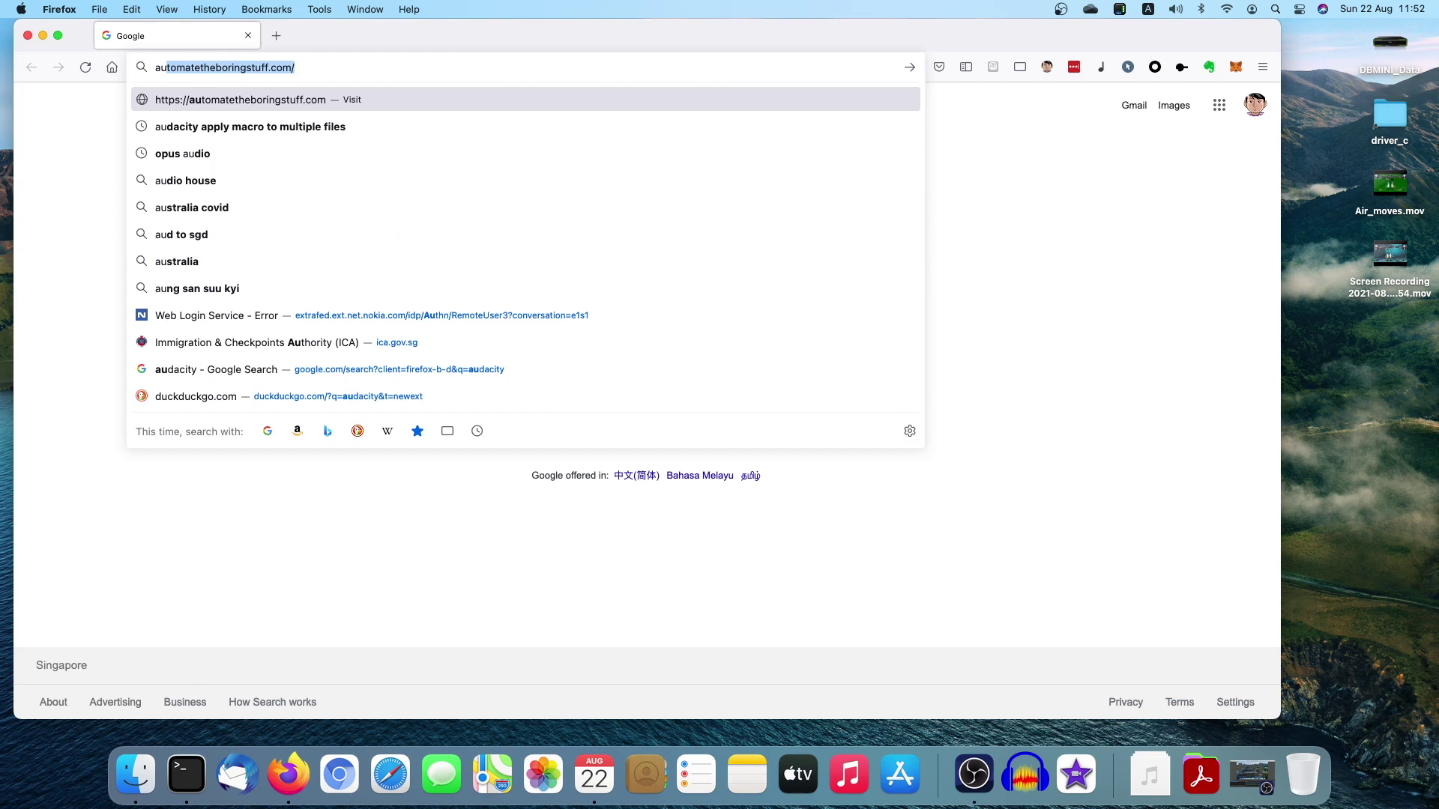
key("BackSpace")
type("dacity")
key("Return")
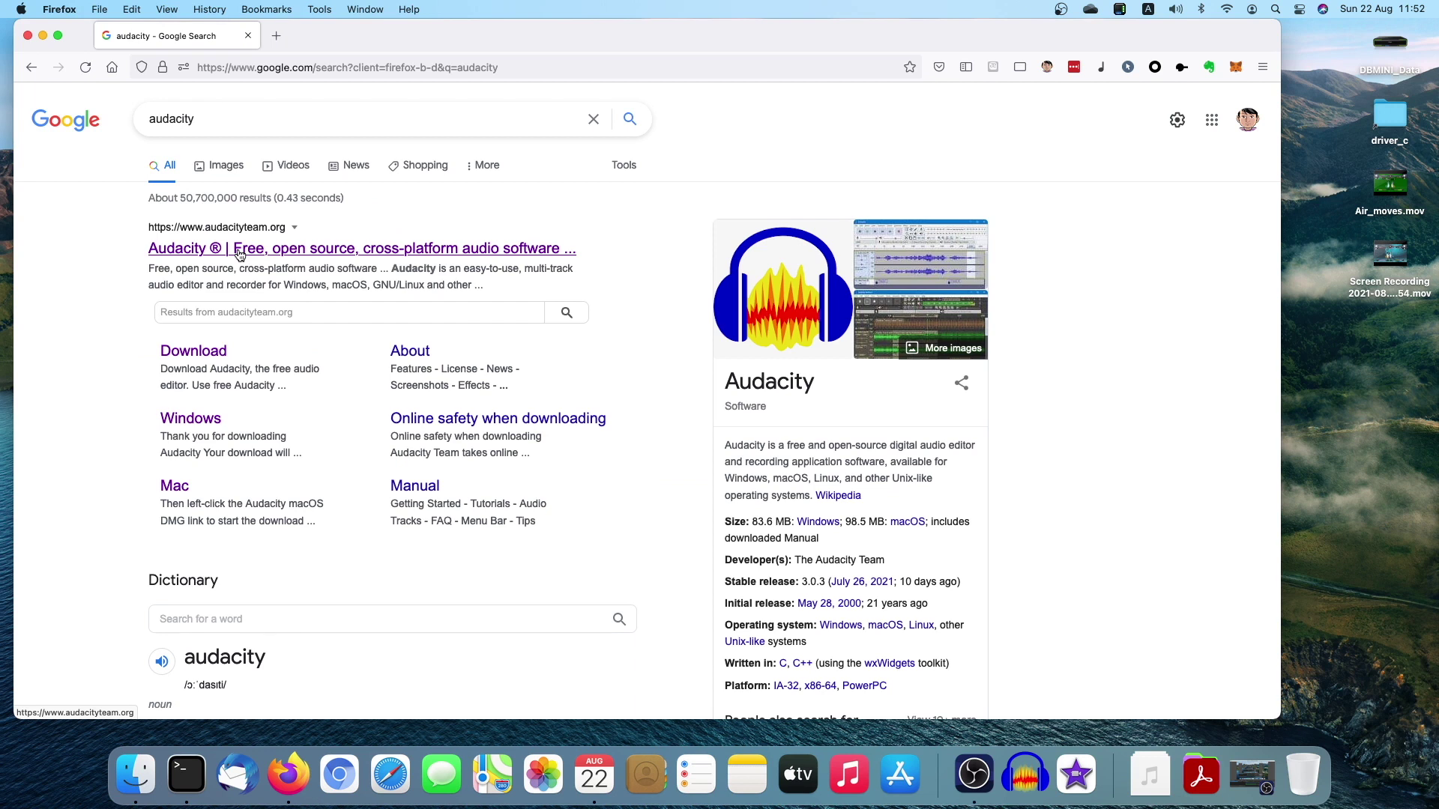
left_click(288, 254)
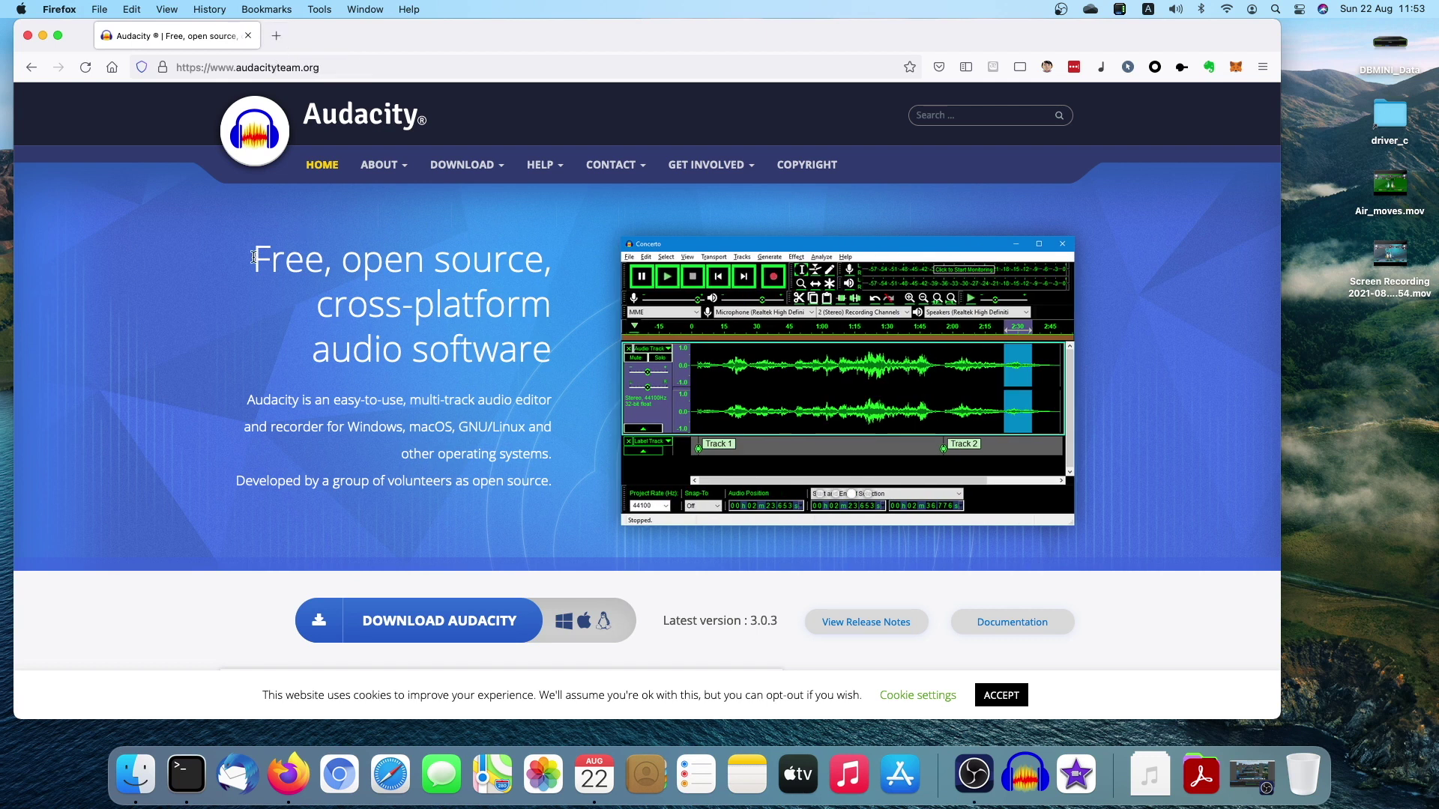
left_click_drag(254, 257, 565, 358)
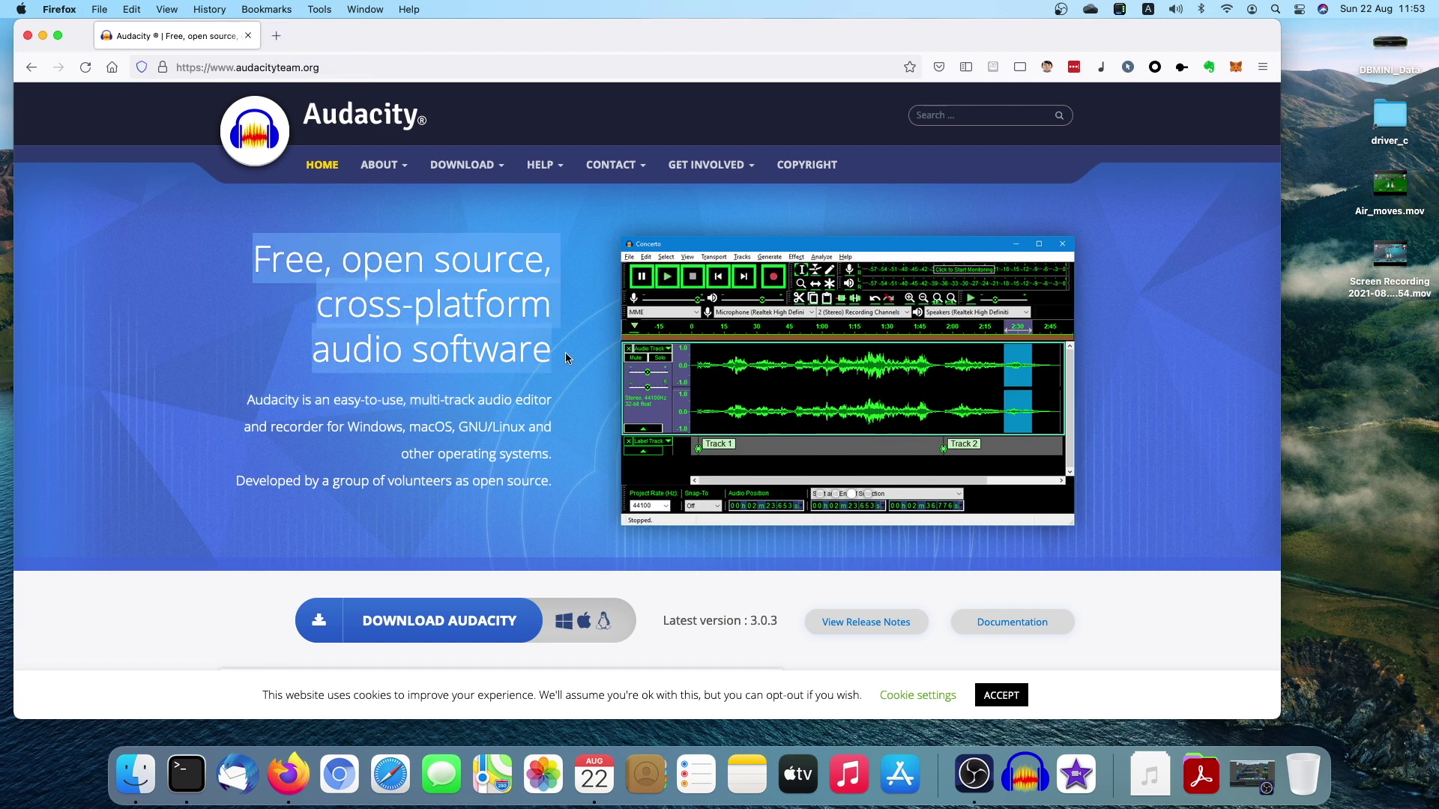
left_click(565, 353)
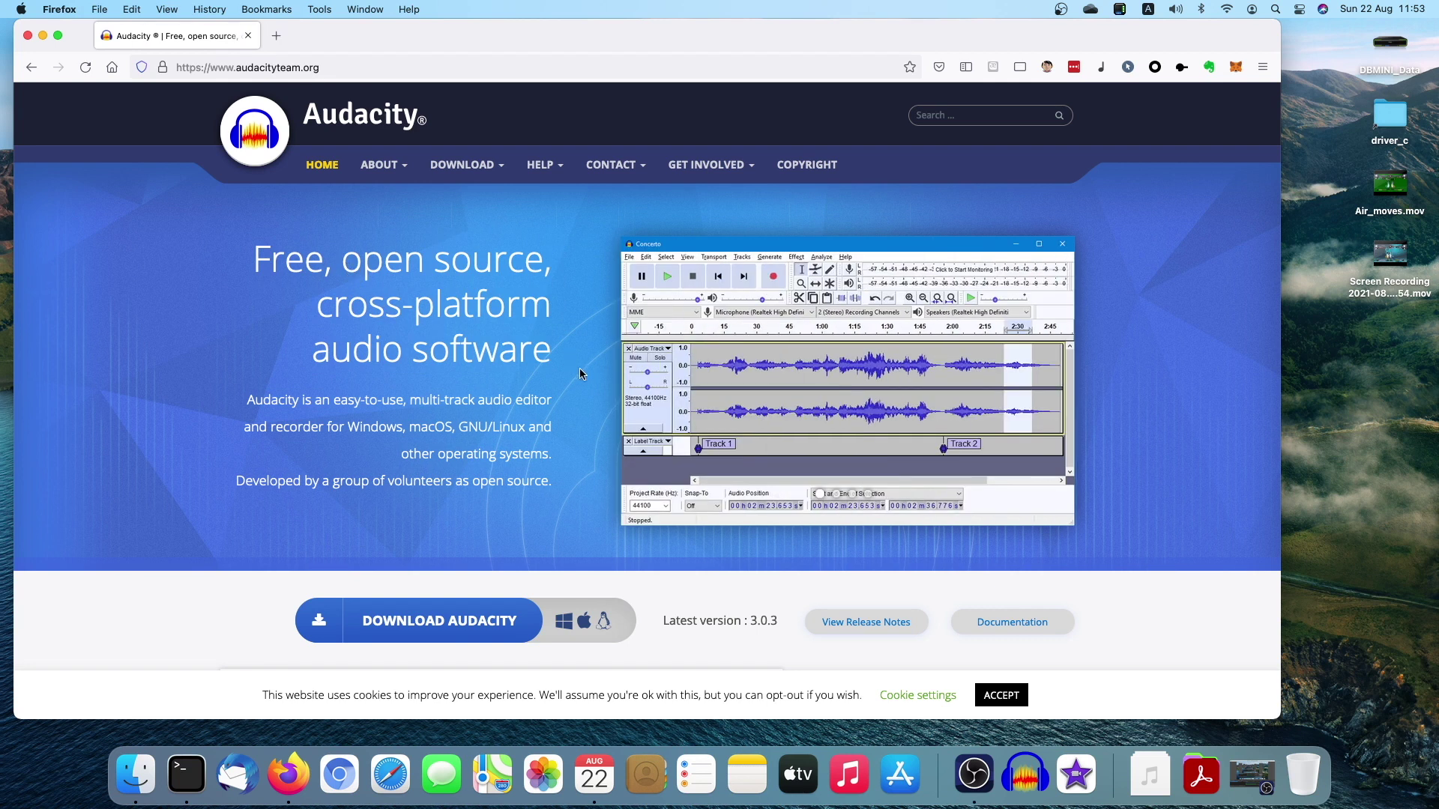
left_click_drag(560, 362, 255, 259)
left_click(256, 259)
left_click_drag(257, 264, 564, 355)
left_click(565, 355)
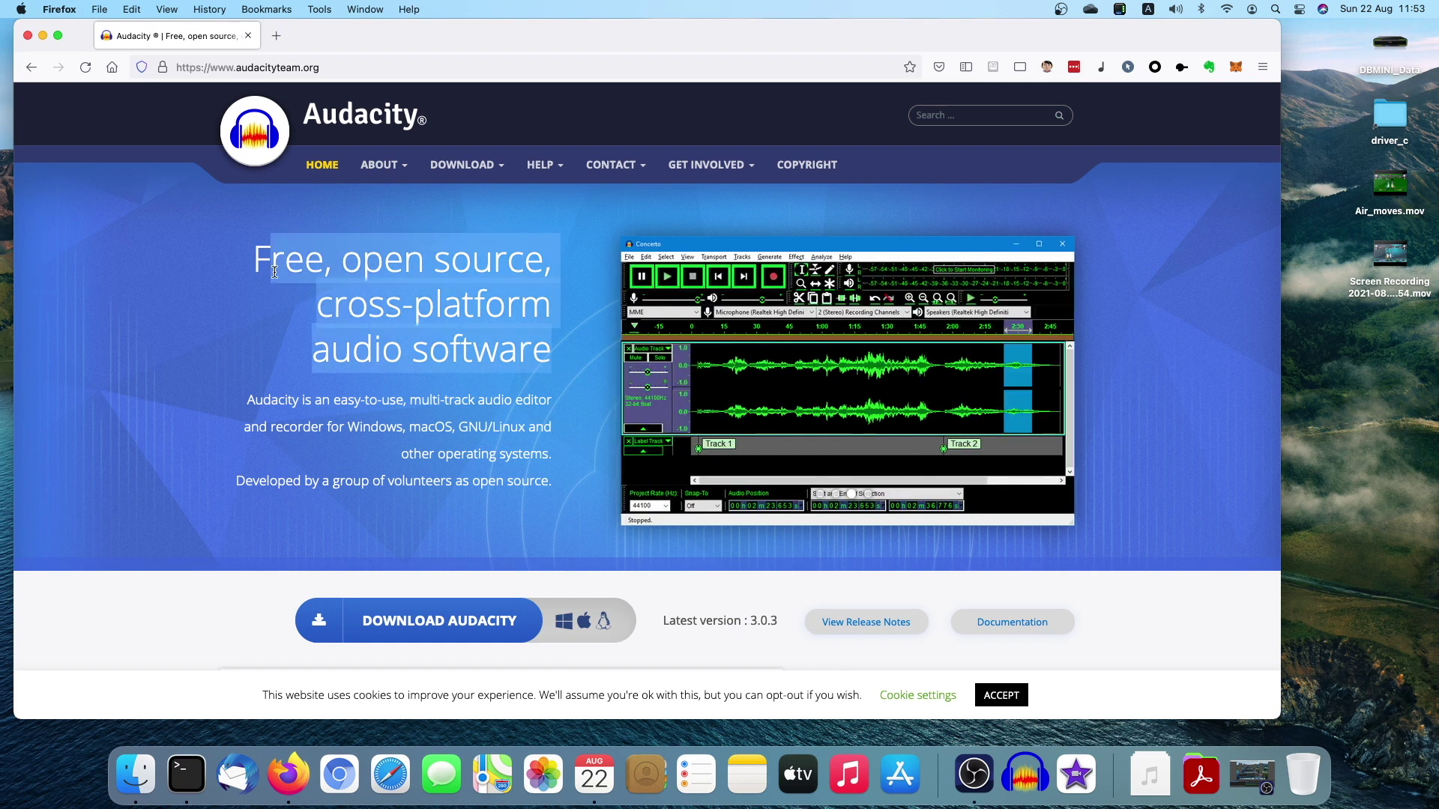
Step: Close Firefox and return to the desktop
left_click(274, 37)
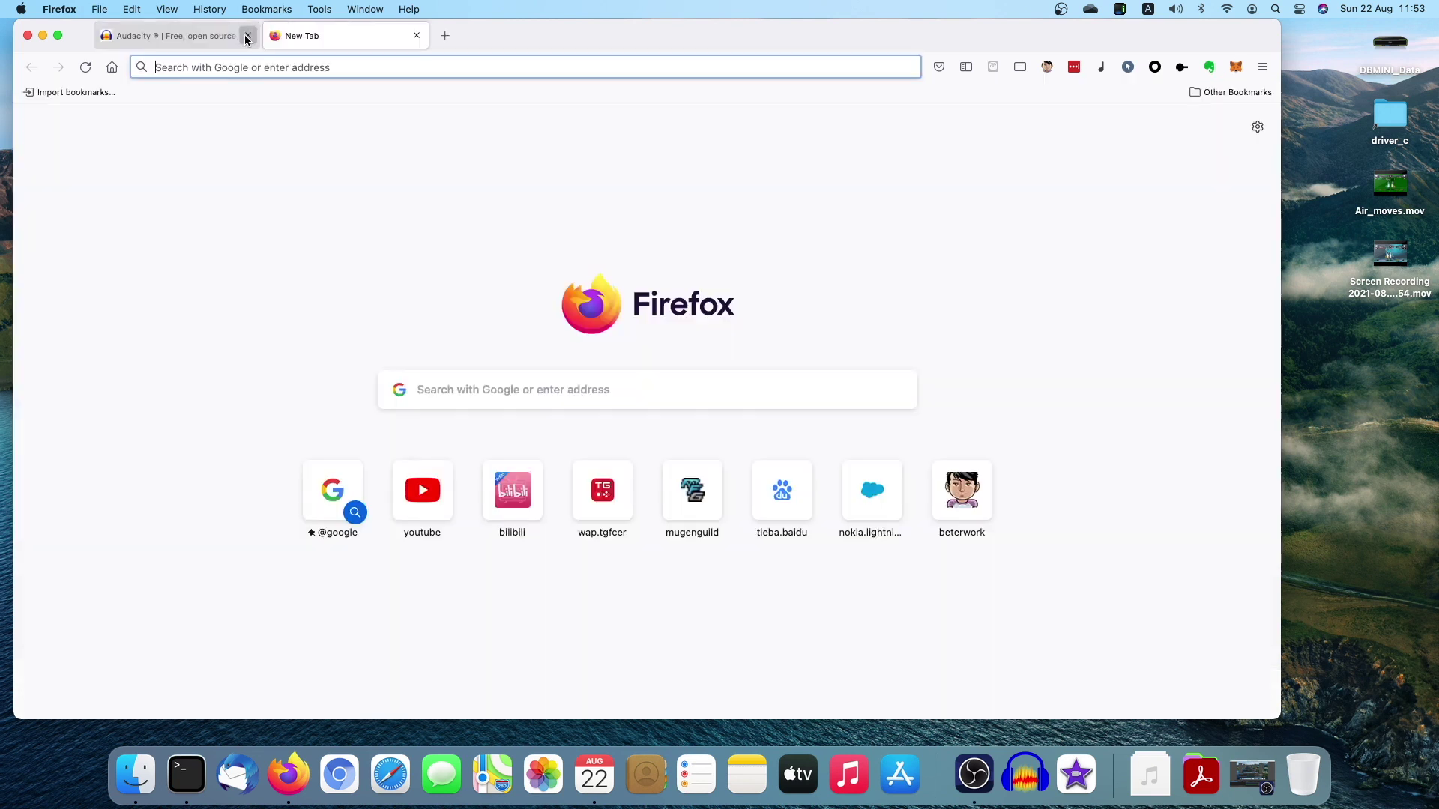
left_click(50, 10)
left_click(91, 162)
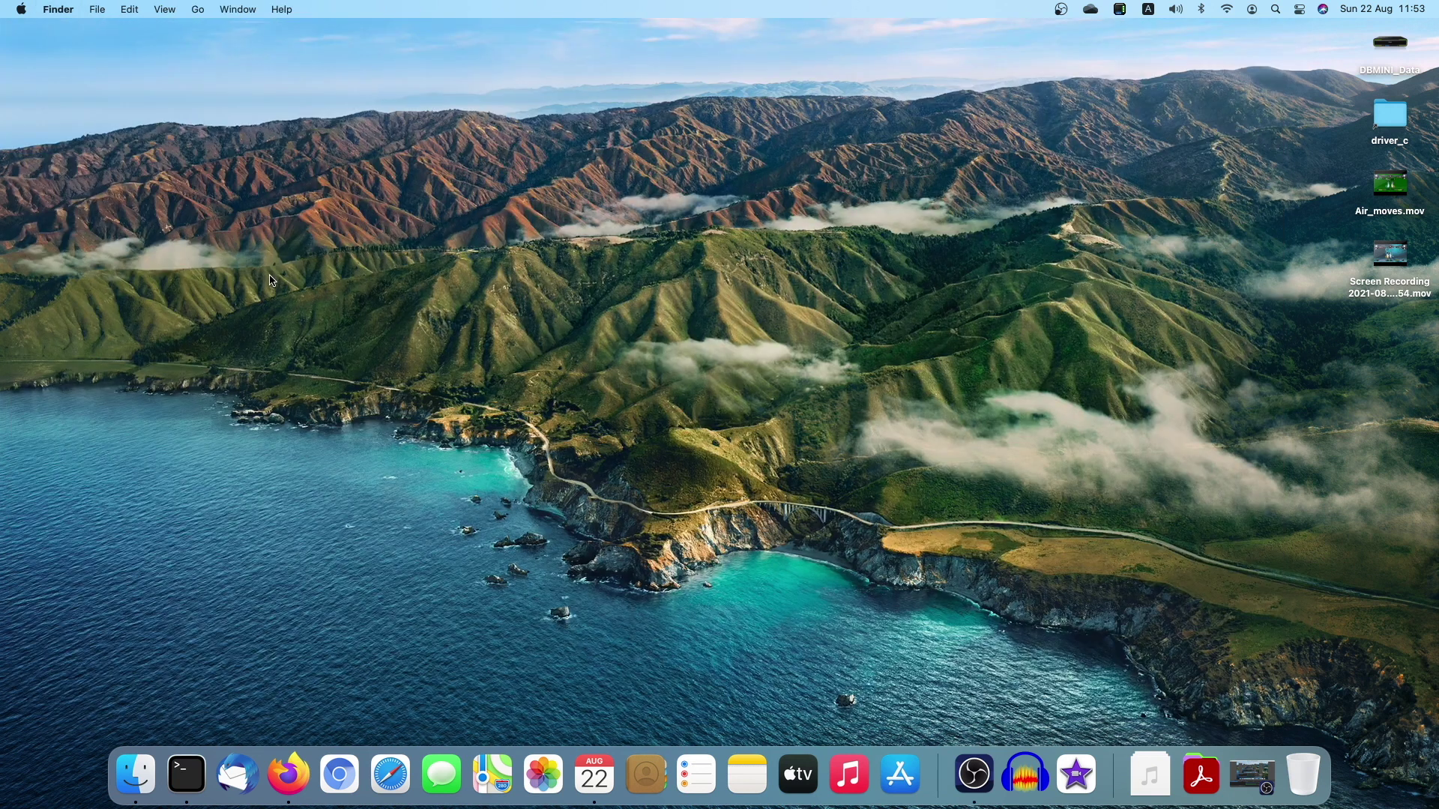
Step: Open a Finder window, launch Audacity through a system search, and move its window to the left side of the desktop
left_click(137, 772)
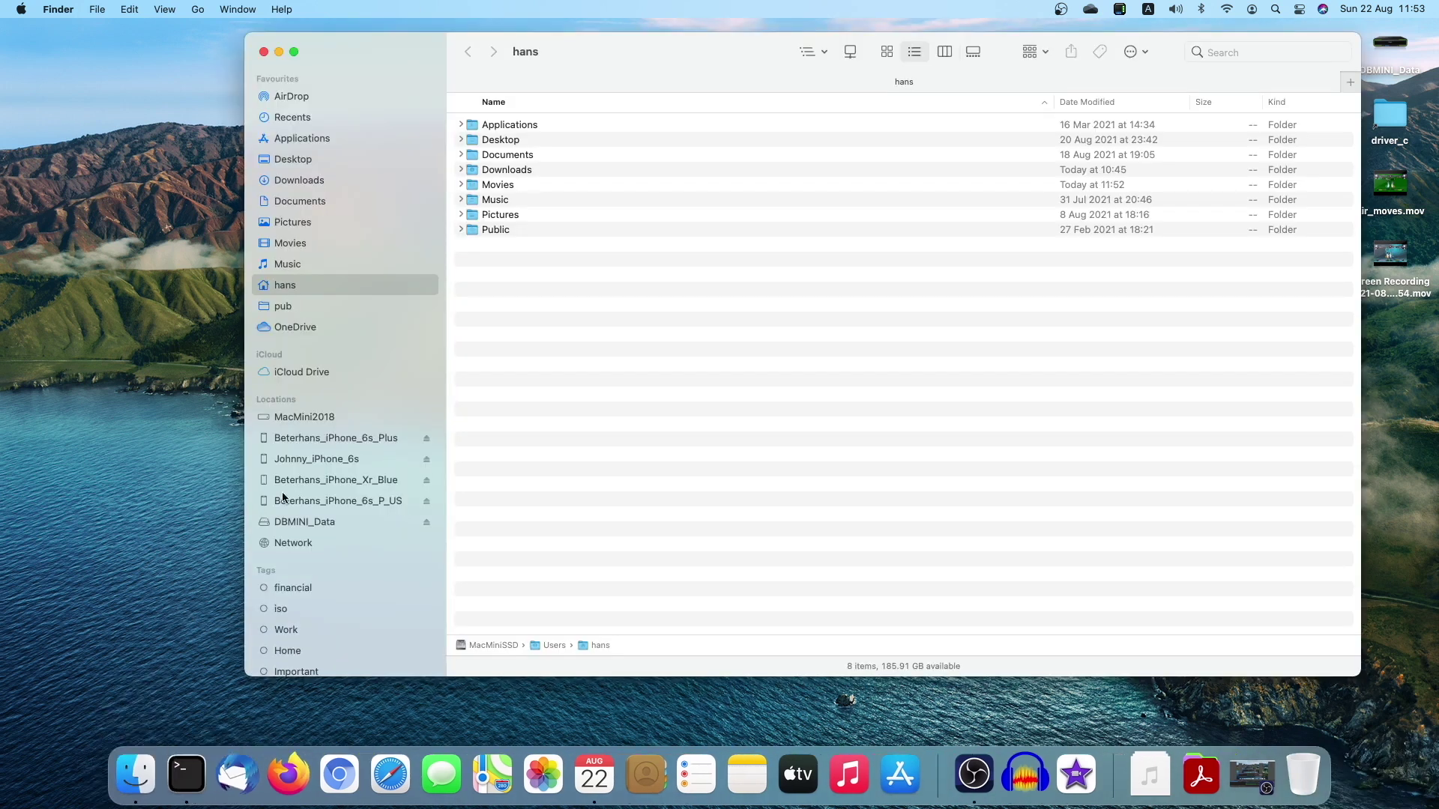
left_click(1275, 9)
type("auda")
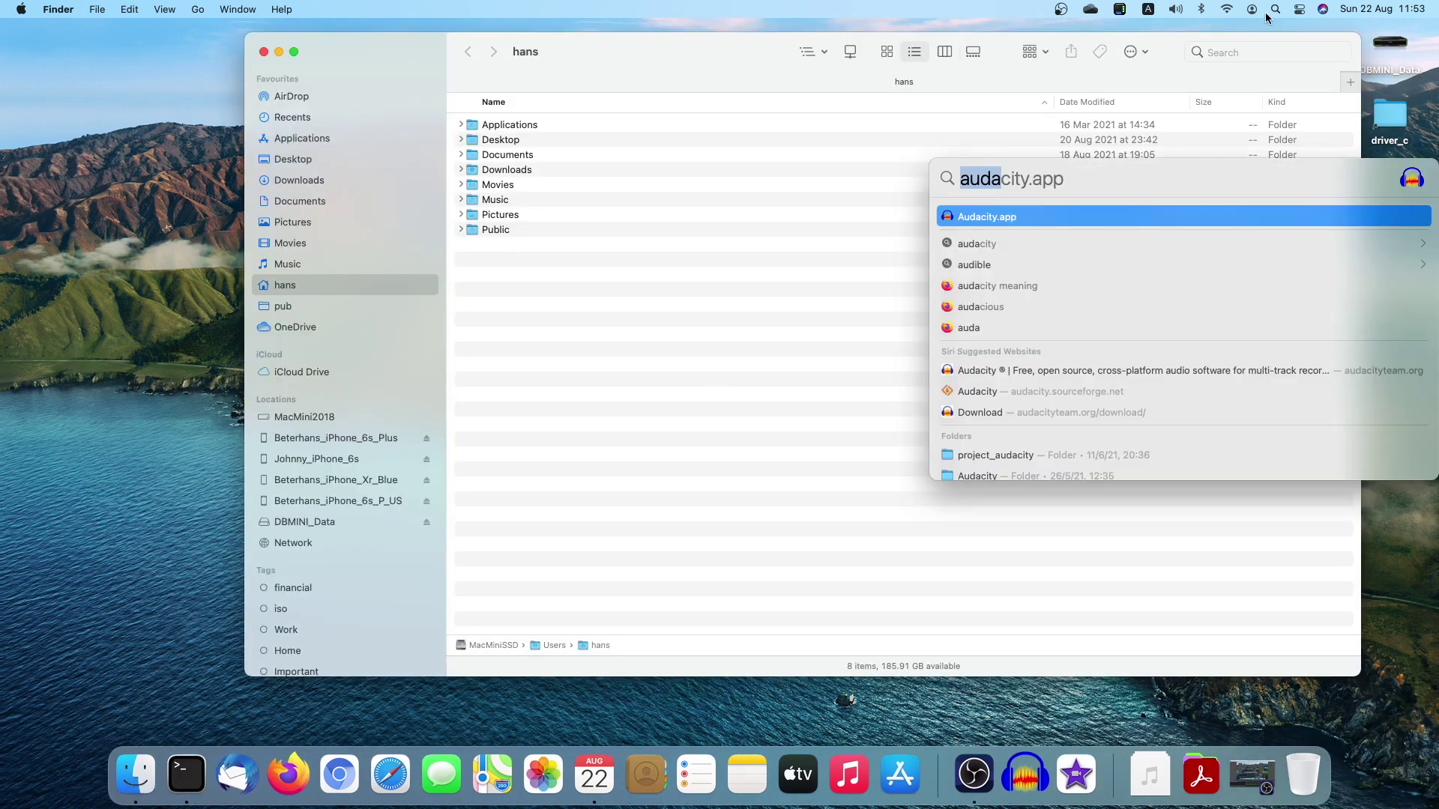
type("city")
key("Return")
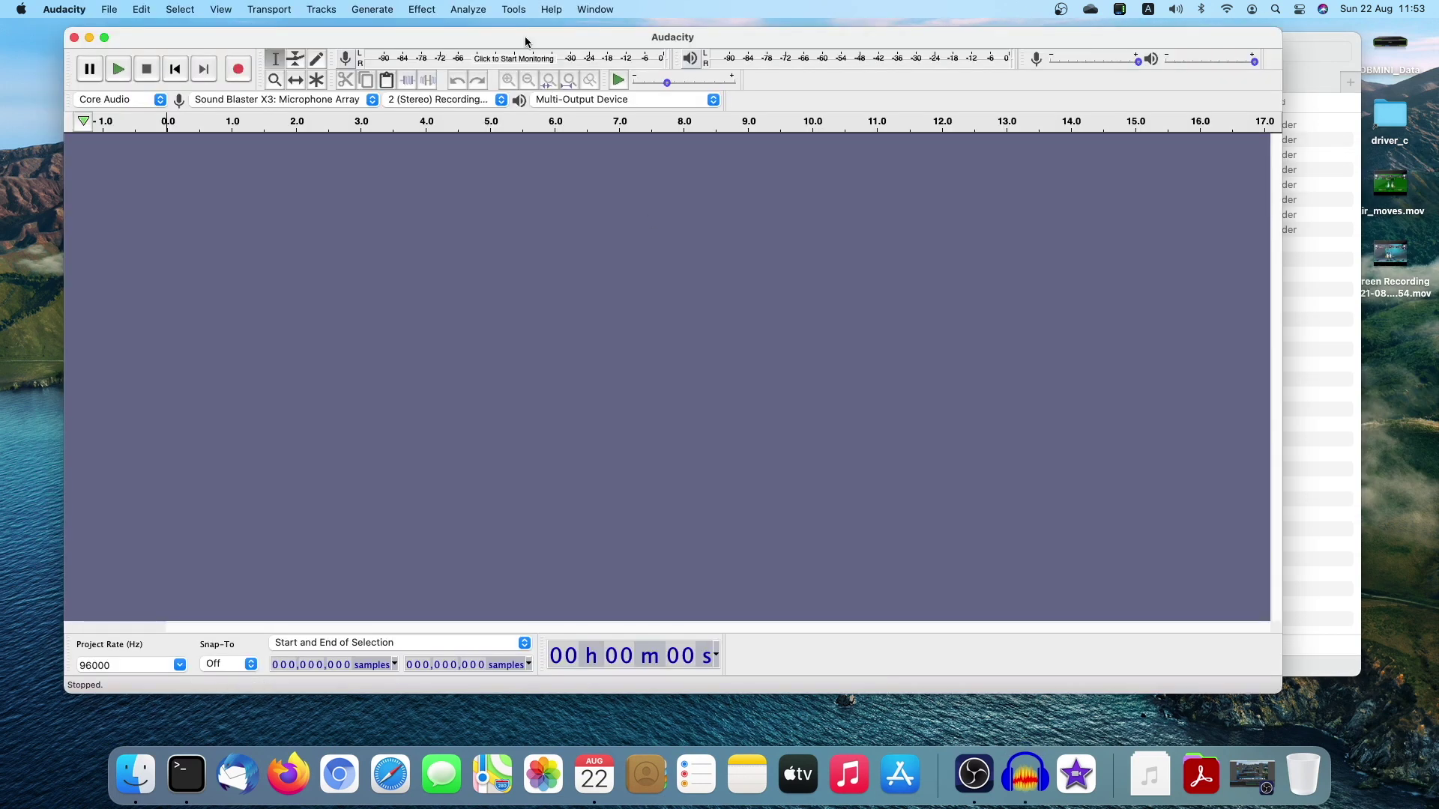
left_click_drag(502, 33, 468, 35)
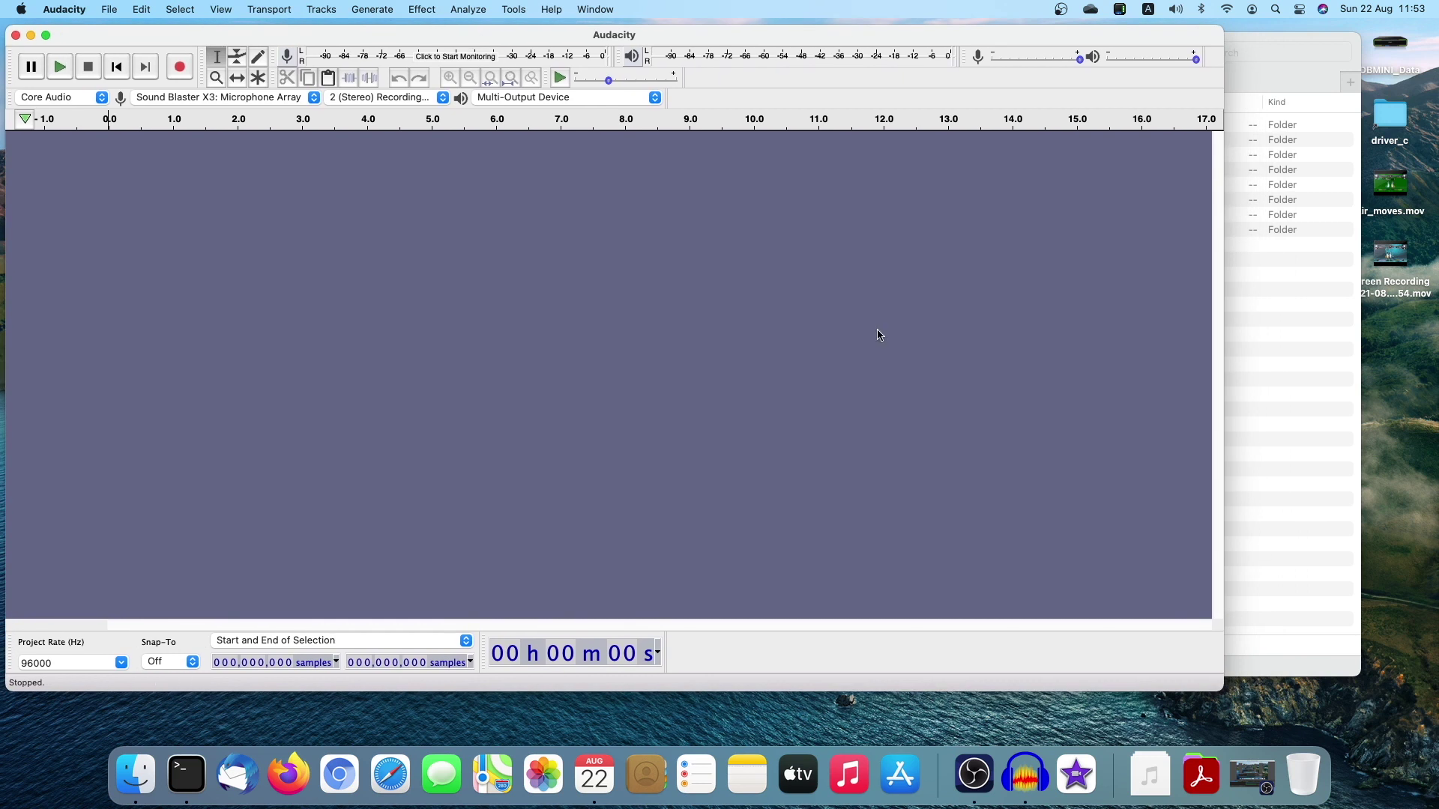
Step: Import Emi00_2060.wav from the Downloads folder into the empty Audacity project and bring Audacity to the front
key("super+Tab")
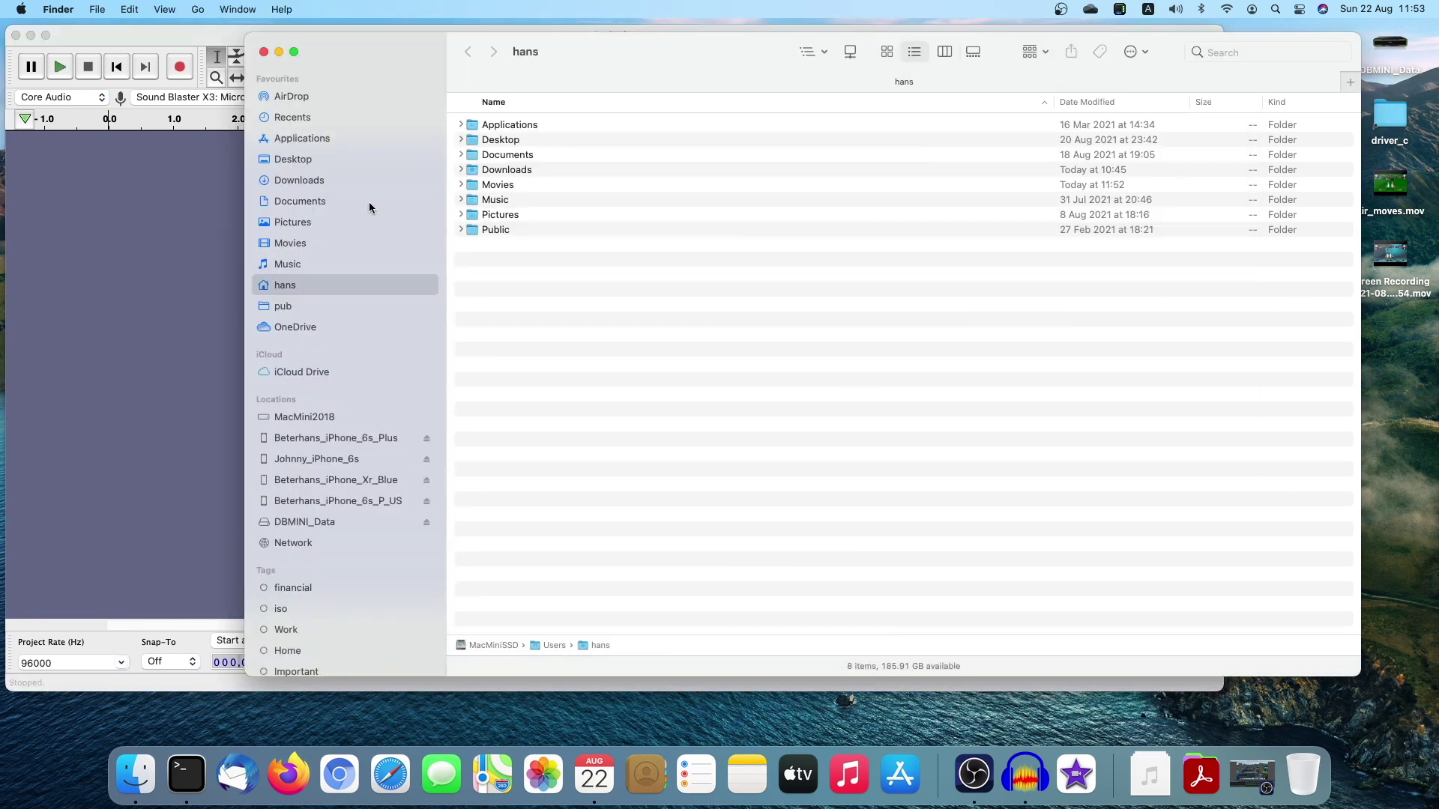
left_click(322, 181)
left_click_drag(397, 43, 448, 82)
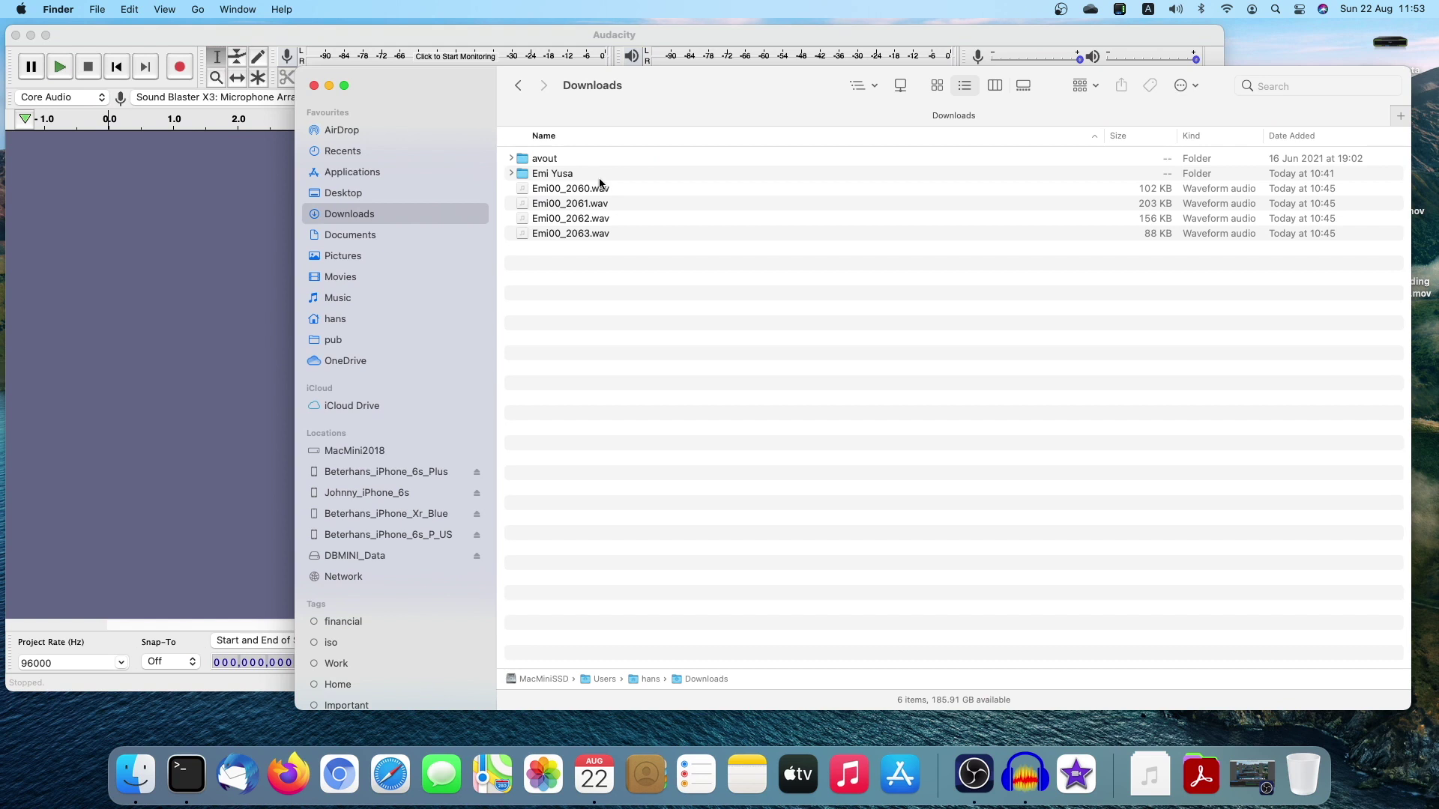
left_click(556, 173)
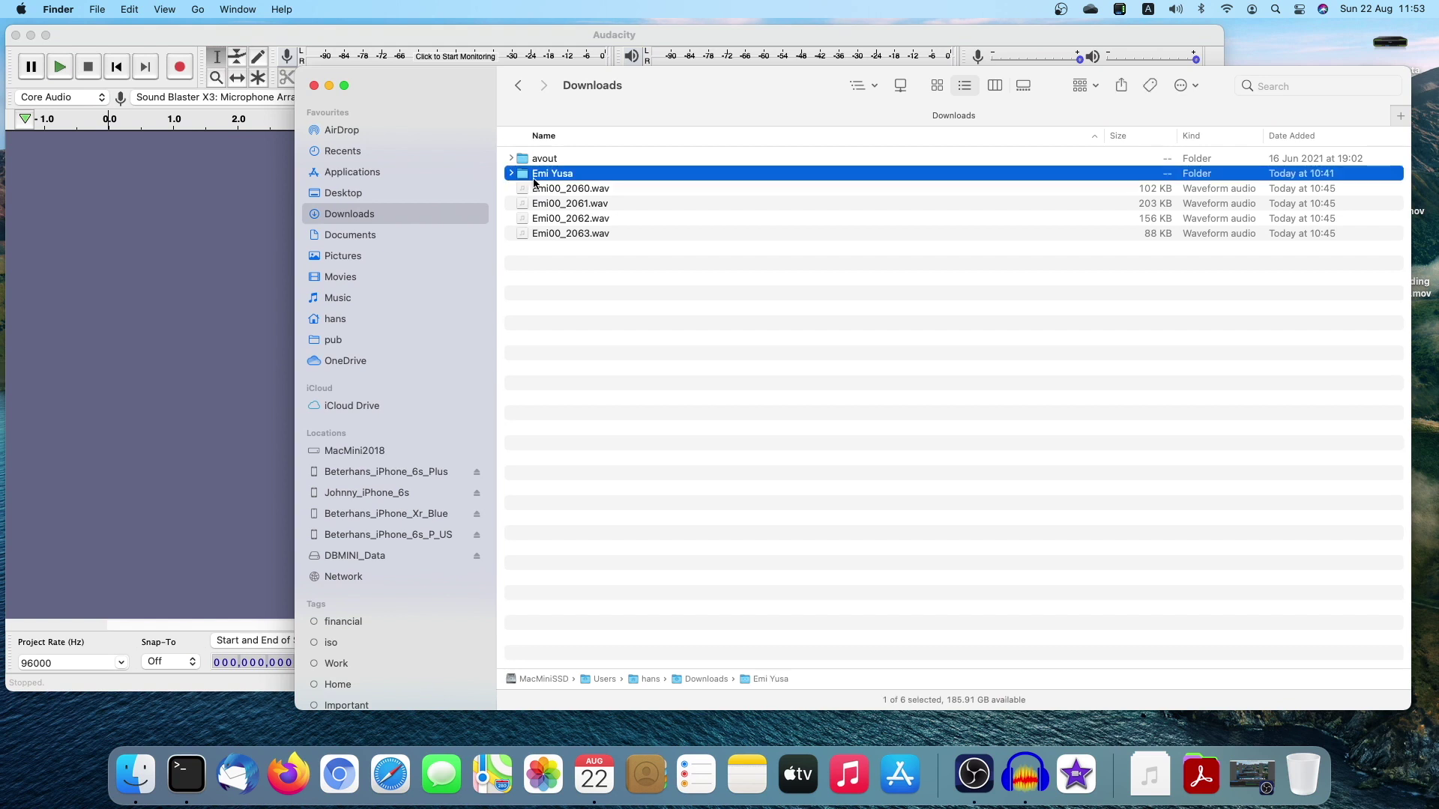
left_click(578, 194)
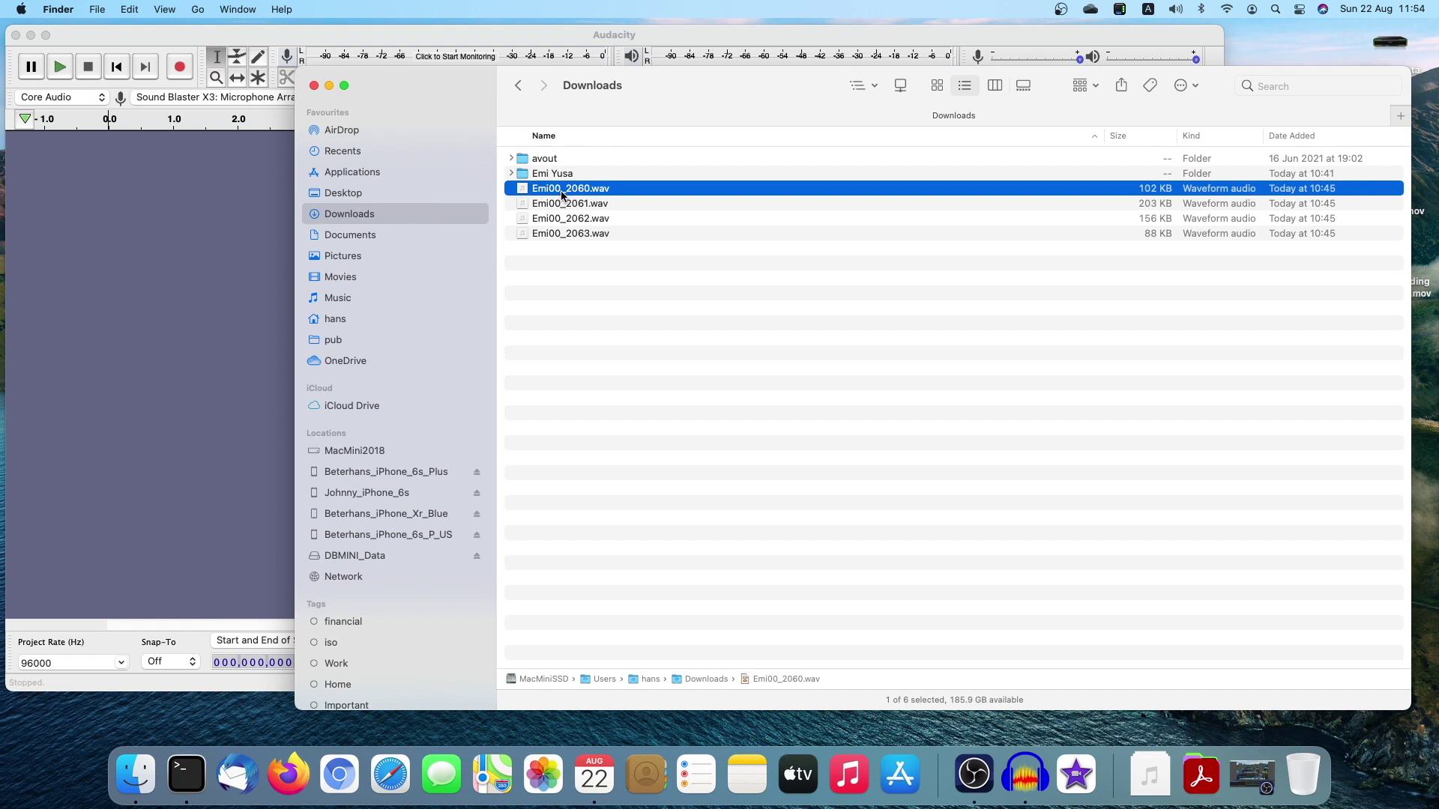
left_click_drag(561, 190, 215, 239)
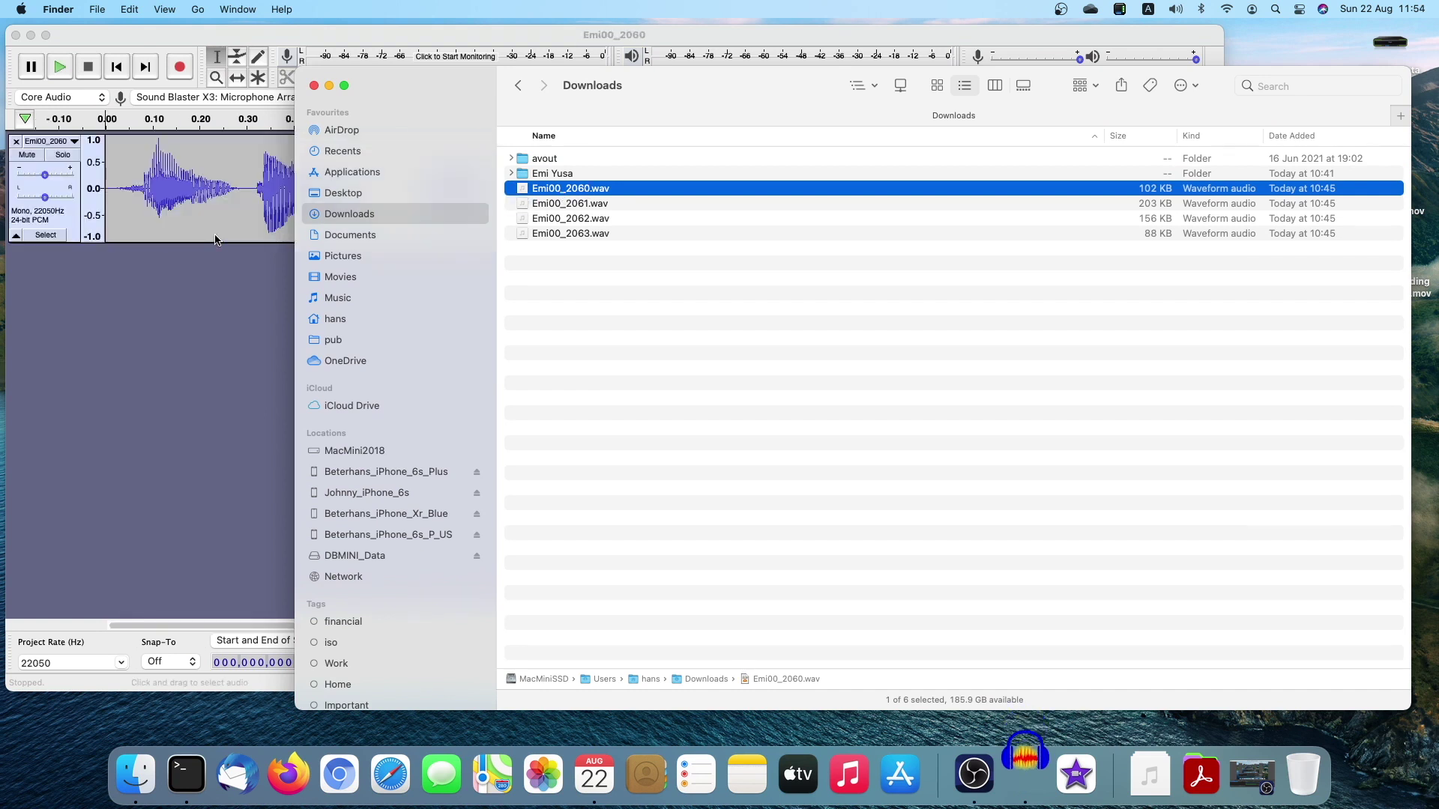
left_click(222, 236)
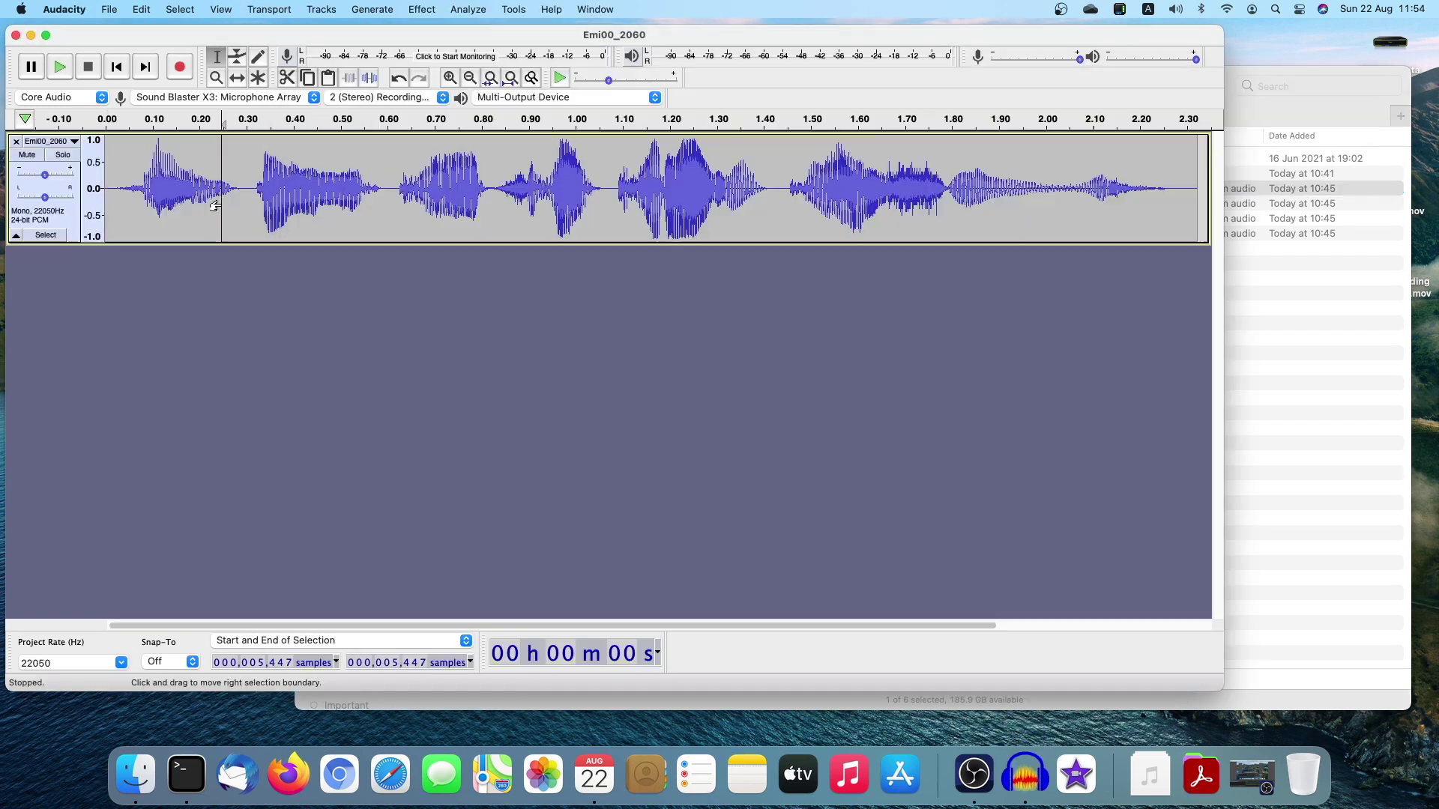
Step: Play the imported clip from its beginning and stop playback
left_click(117, 68)
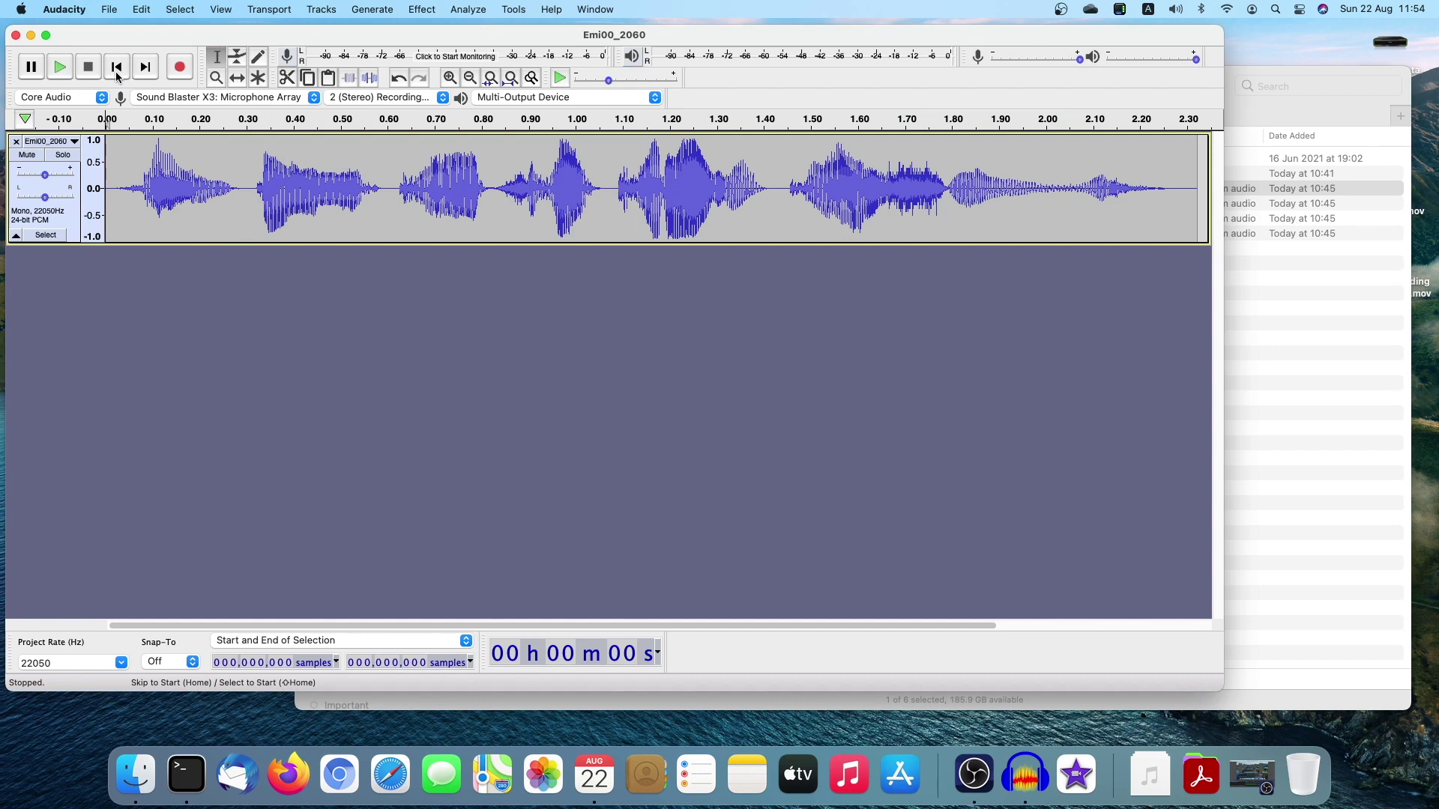
left_click(60, 68)
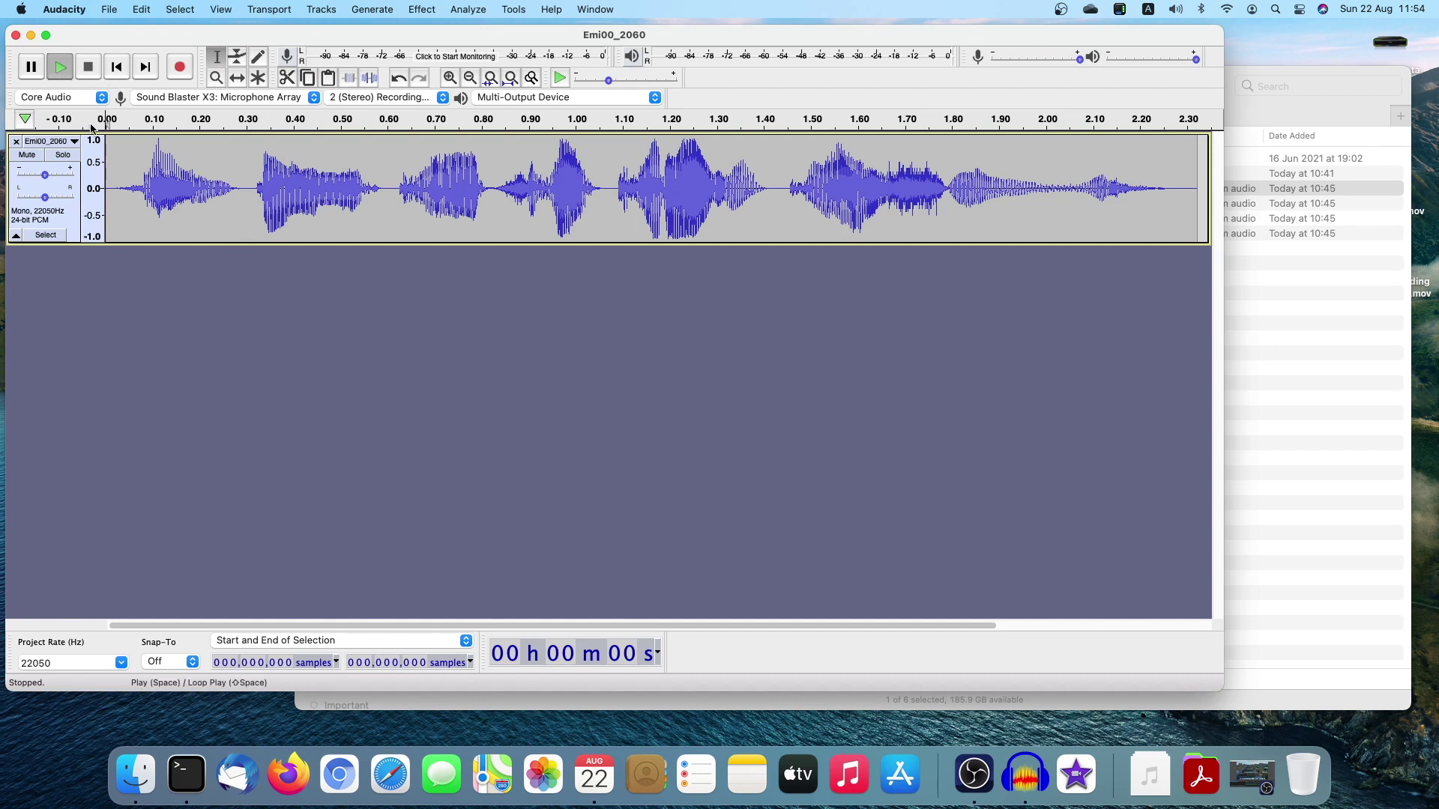
left_click(92, 70)
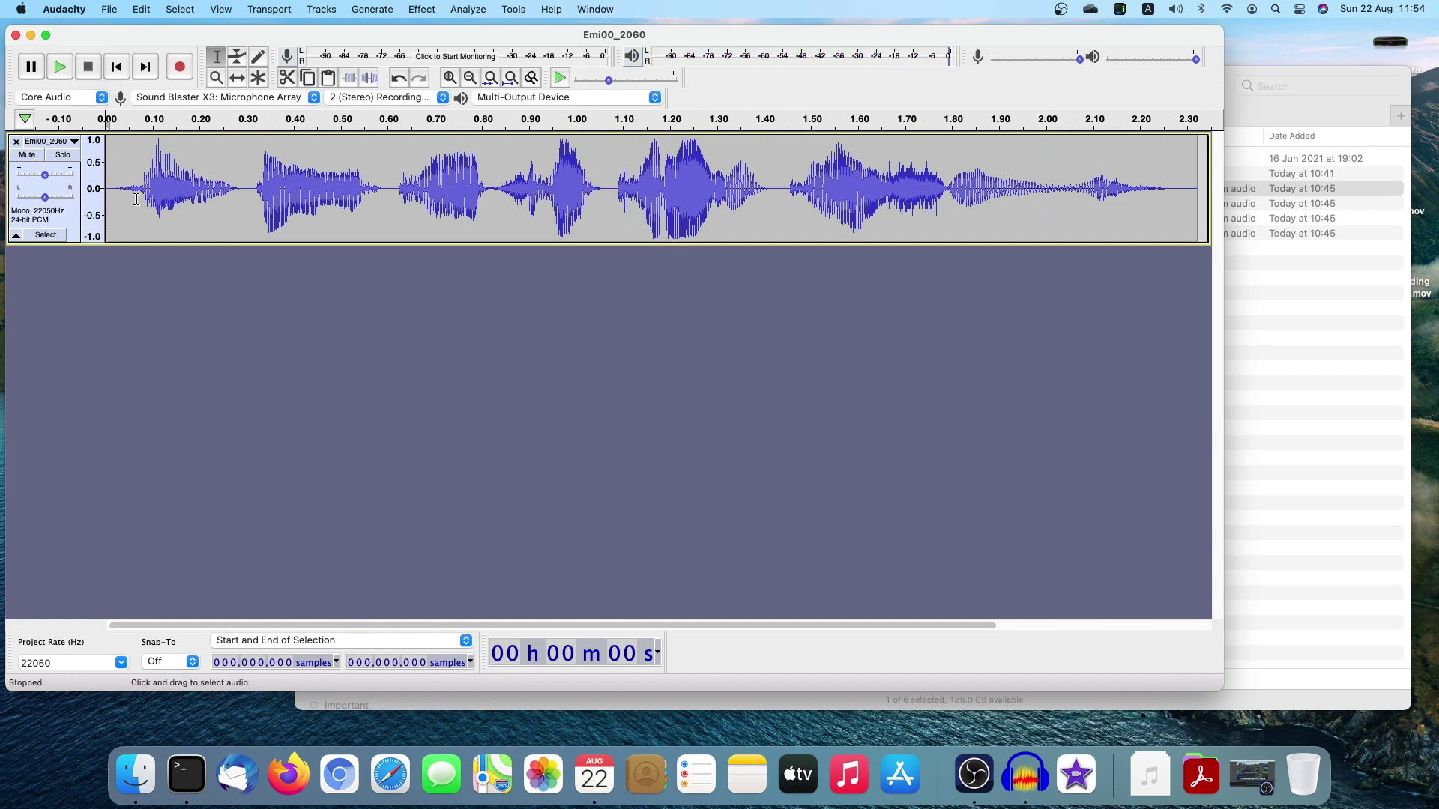
Step: Examine the waveform's individual samples around 0.35 s, and fit the whole clip to the window width
left_click_drag(120, 196, 590, 212)
left_click(483, 214)
left_click(271, 198)
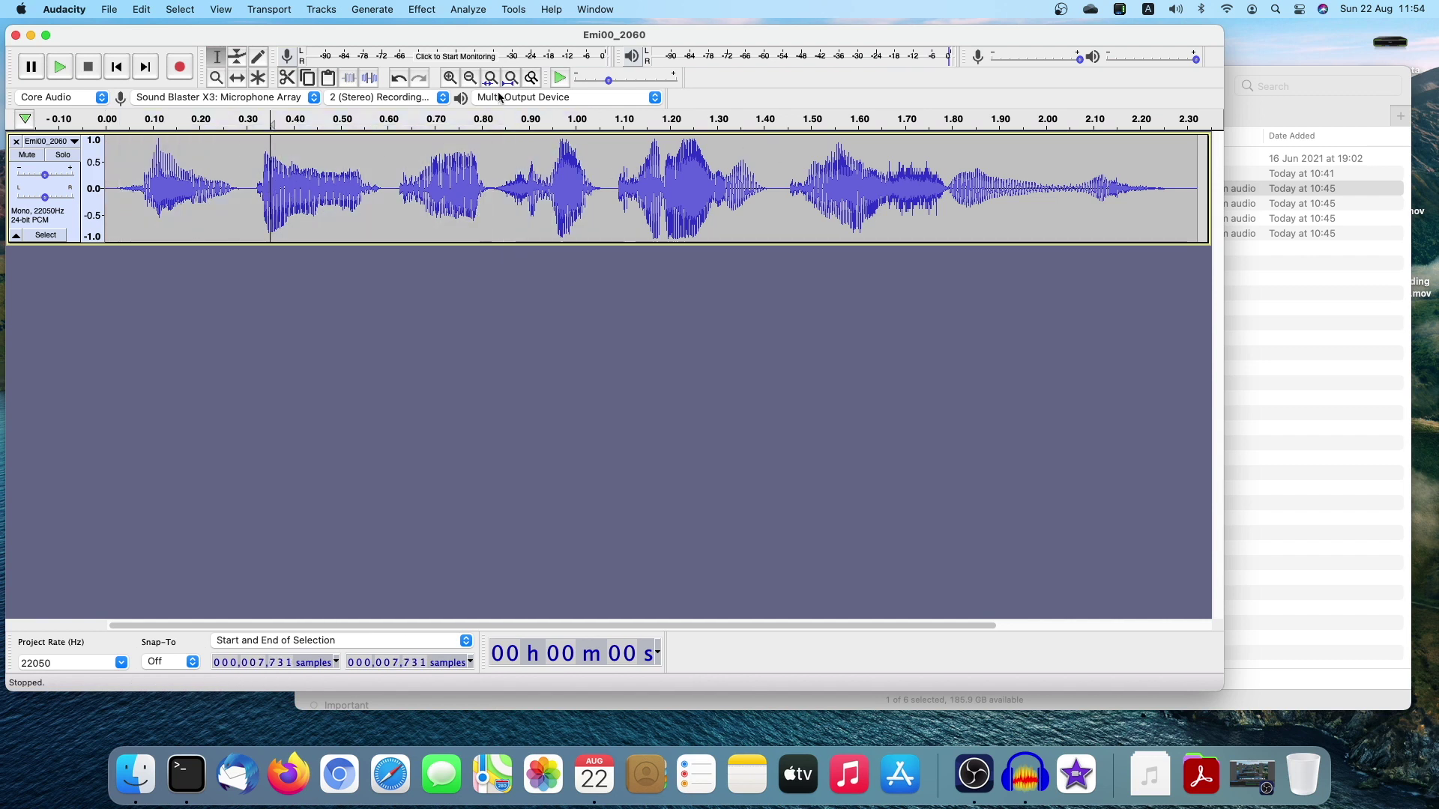
left_click(449, 80)
left_click(450, 80)
left_click(450, 80)
left_click(449, 79)
left_click(449, 79)
left_click(450, 79)
left_click(450, 80)
left_click(450, 80)
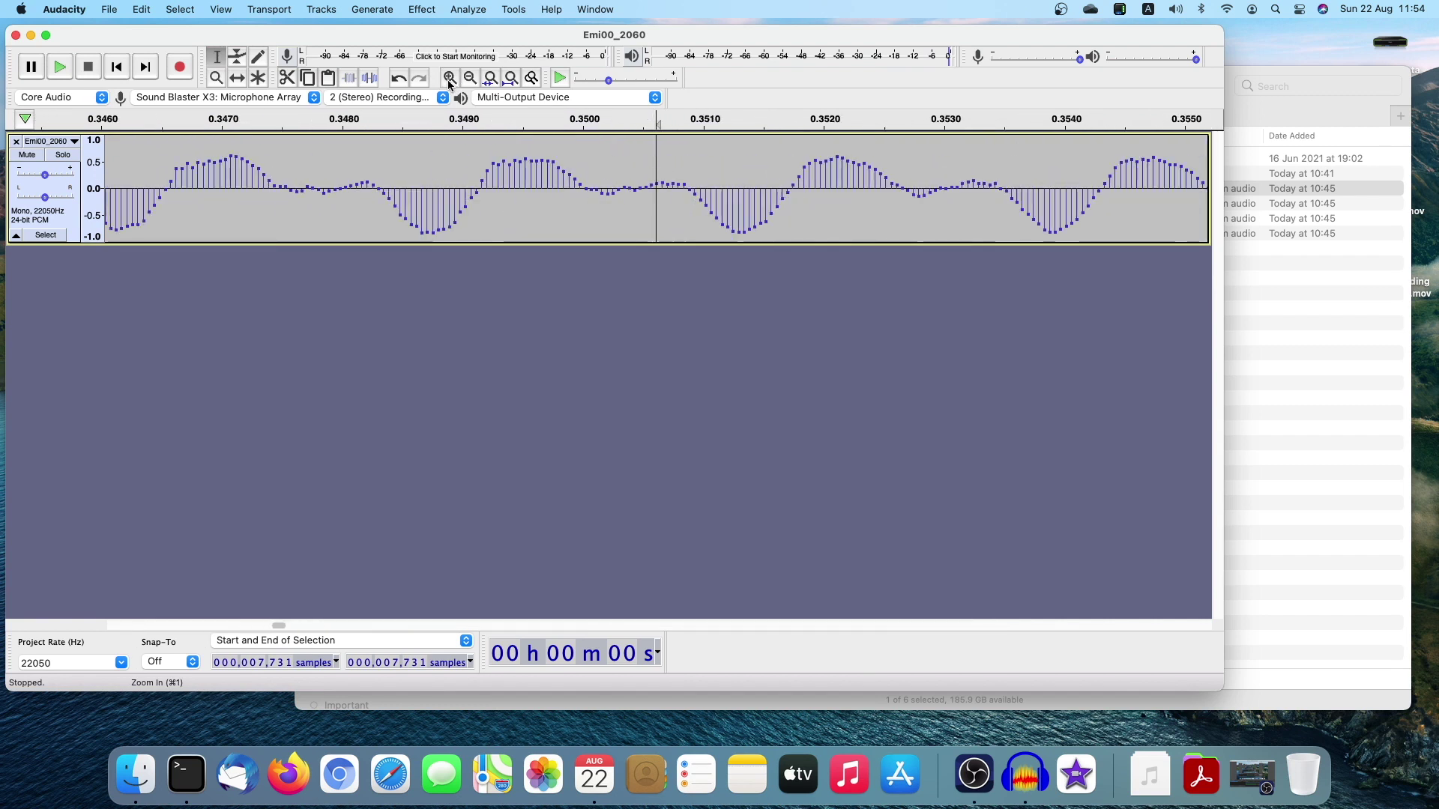
left_click(470, 80)
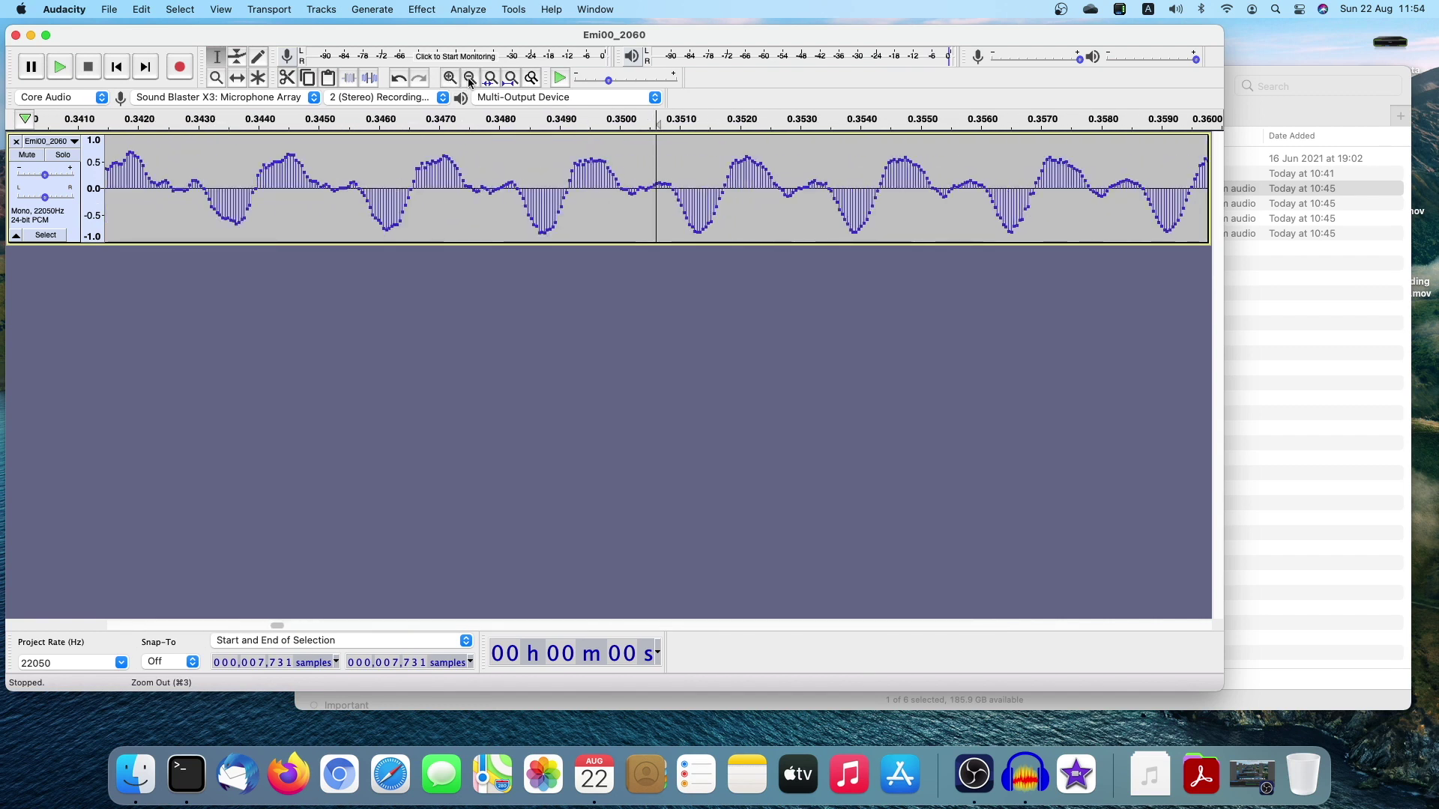
left_click(469, 80)
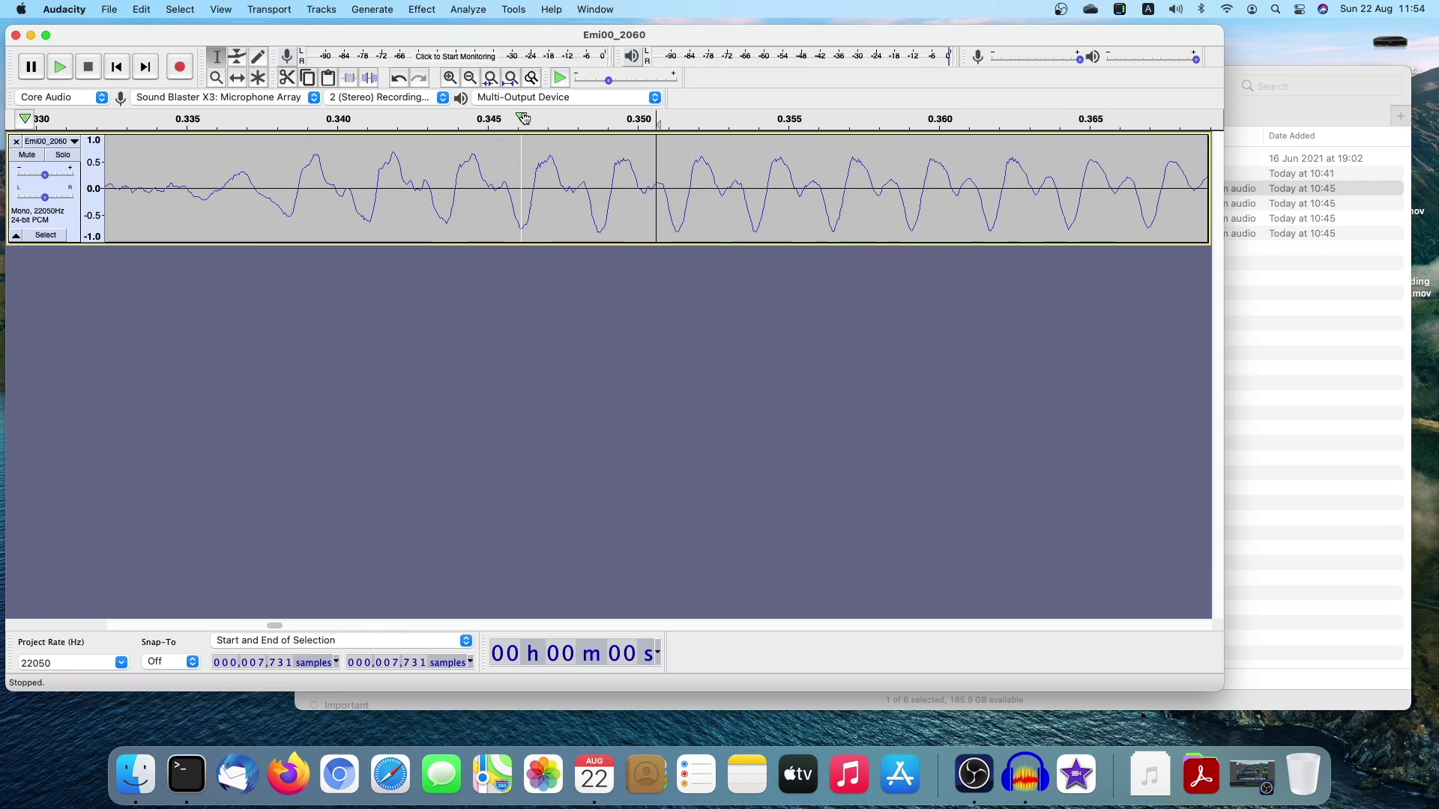
left_click(511, 82)
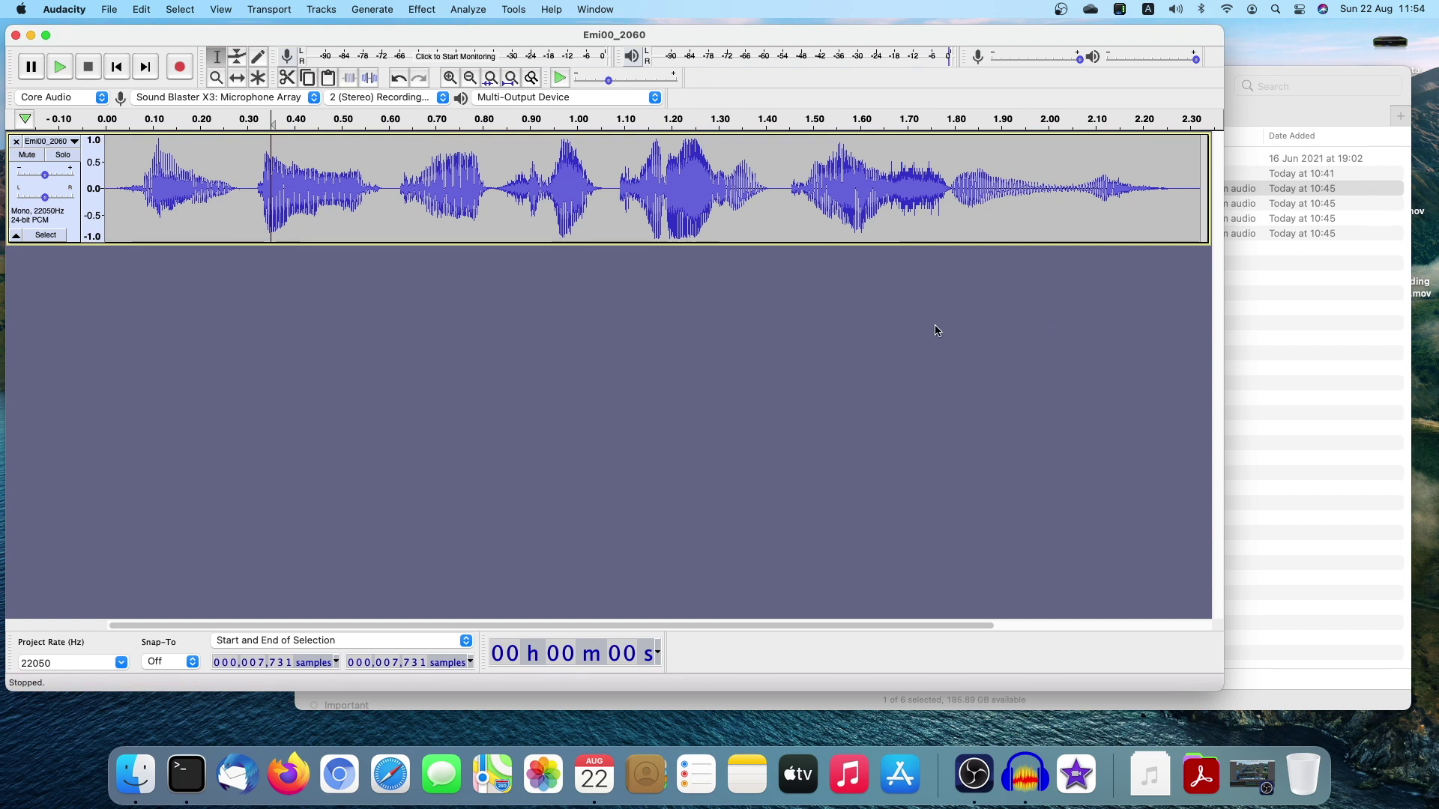
Step: Check the Mac's list of available sound output devices without choosing another one
left_click(1176, 10)
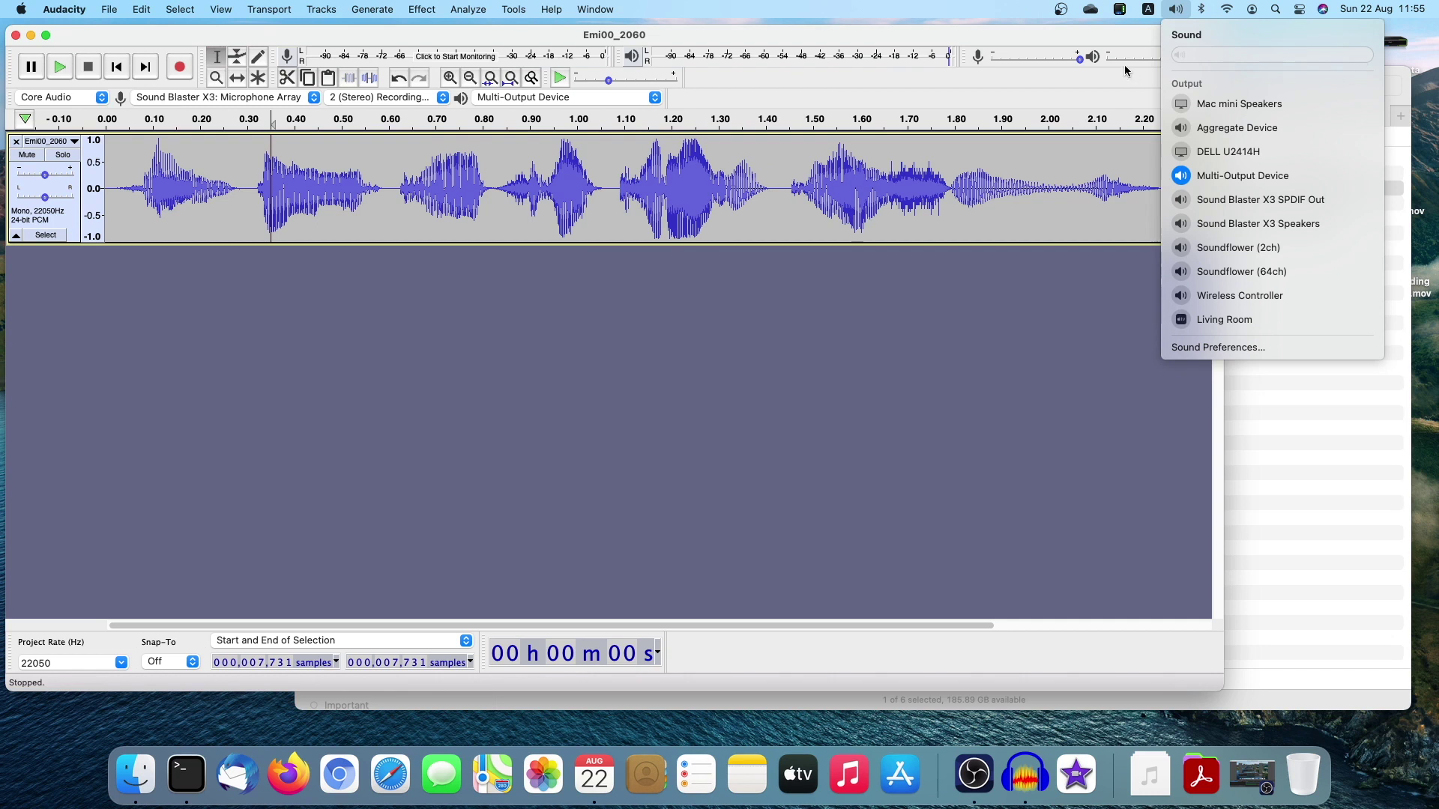
left_click(1065, 37)
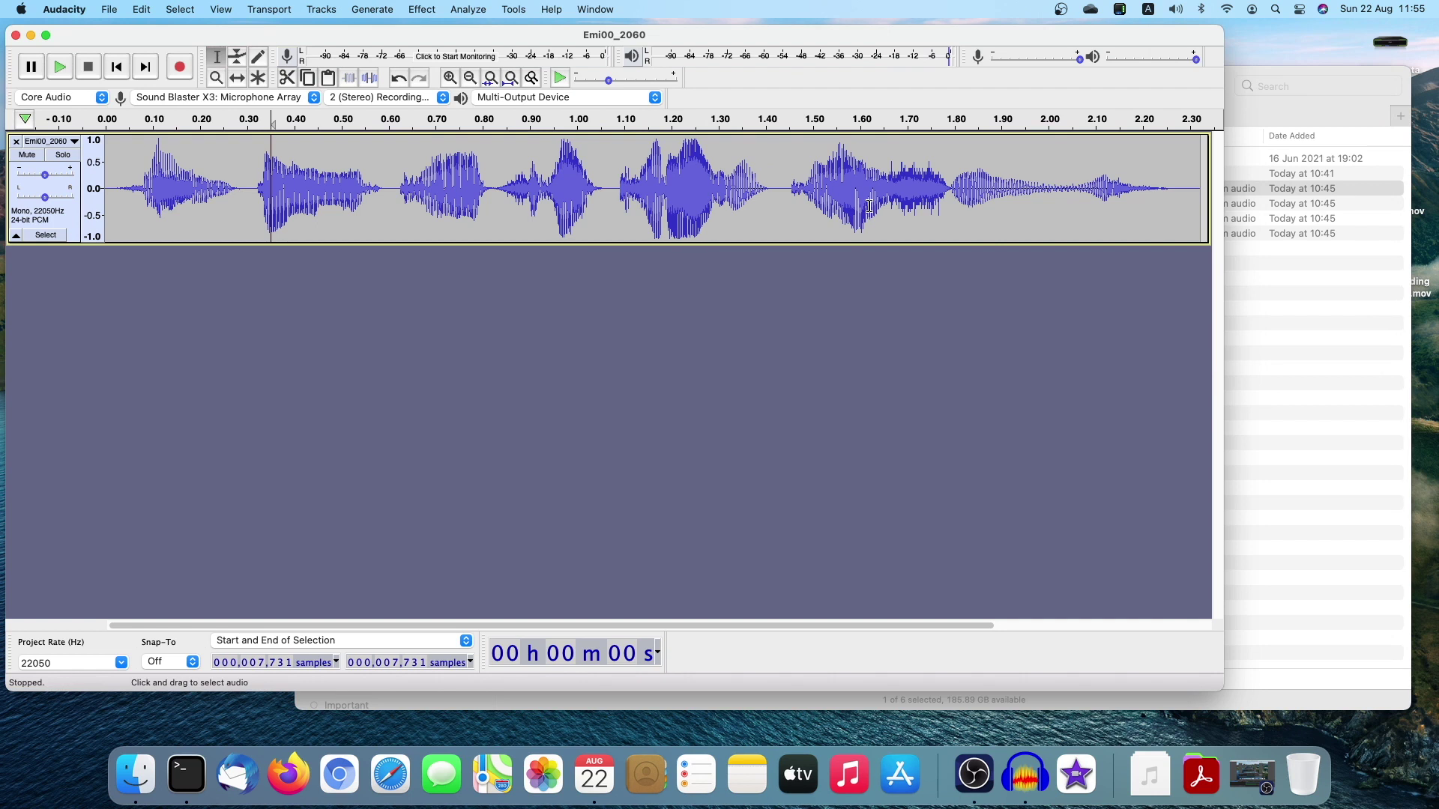
left_click(1175, 11)
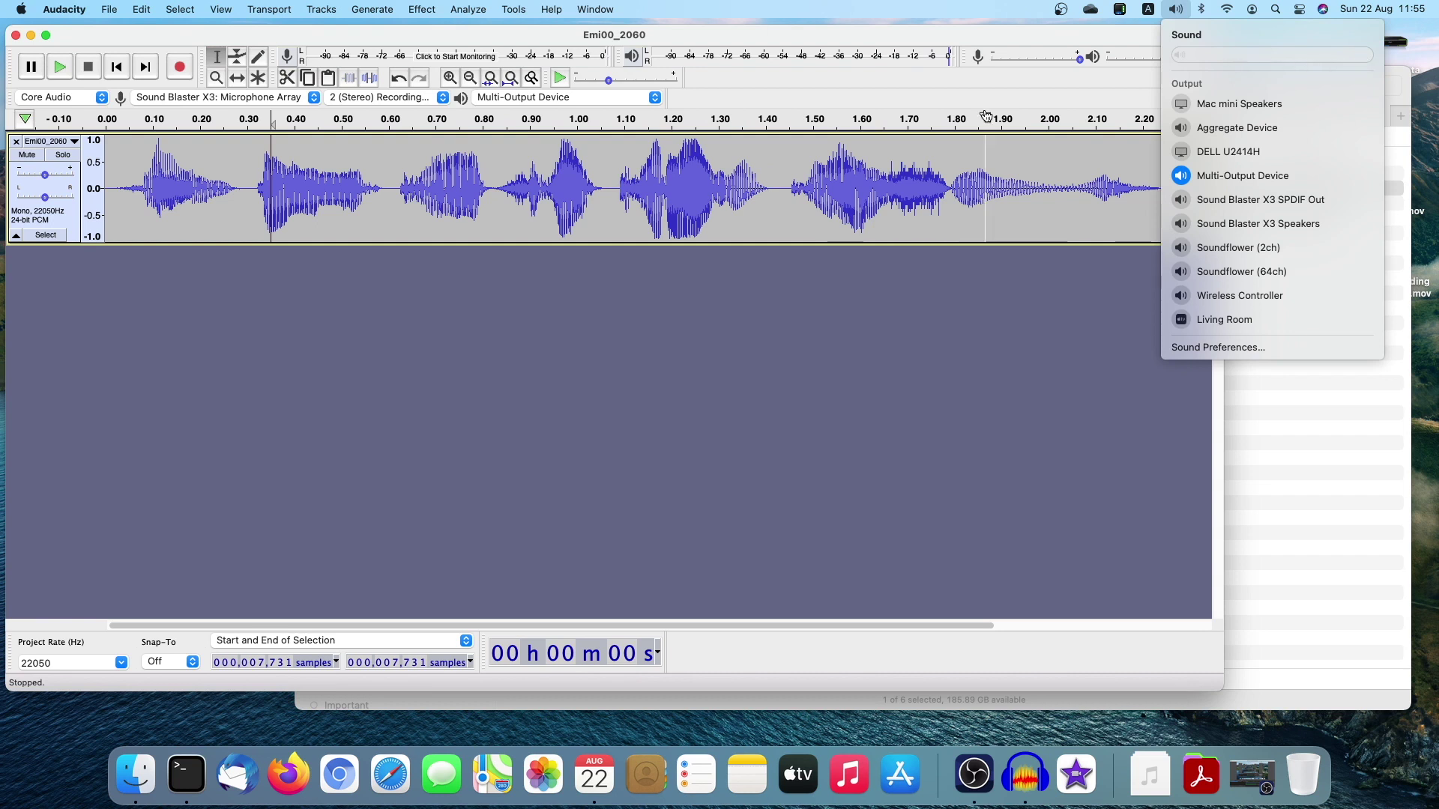
left_click(949, 74)
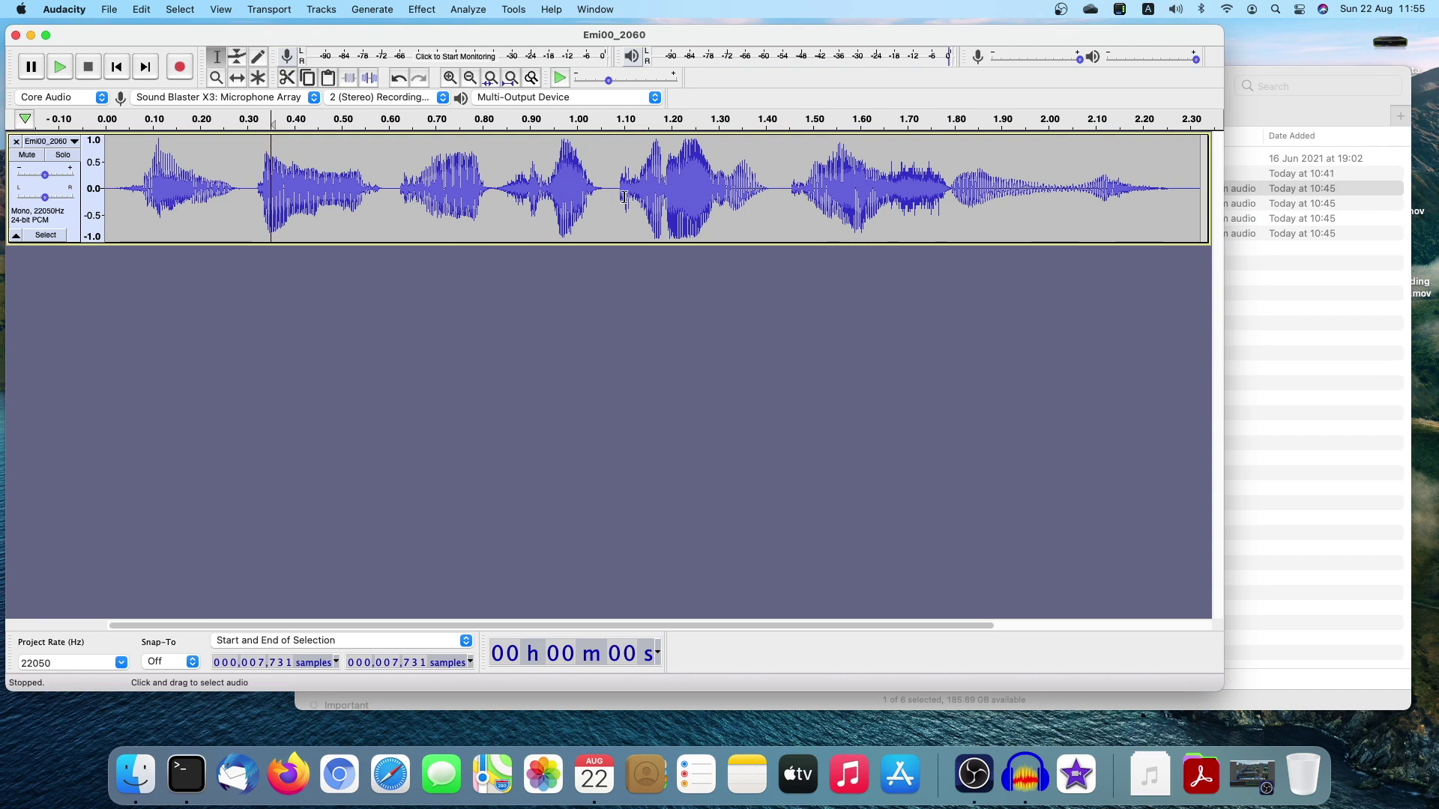
Step: Select the audio between about 1.09 s and 1.42 s, and replace it with a selection from about 2.26 s back to the start
left_click_drag(620, 177, 770, 186)
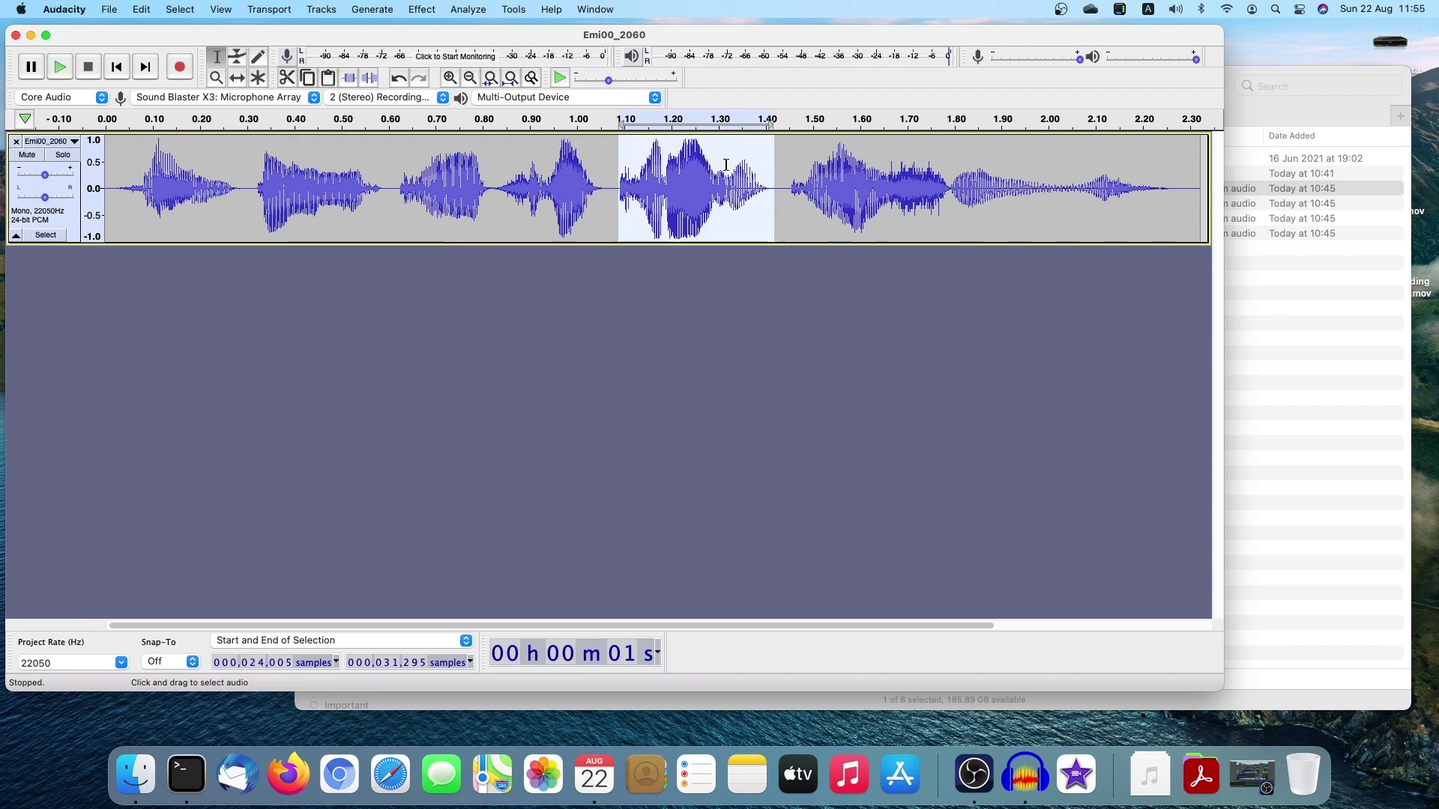
left_click(772, 188)
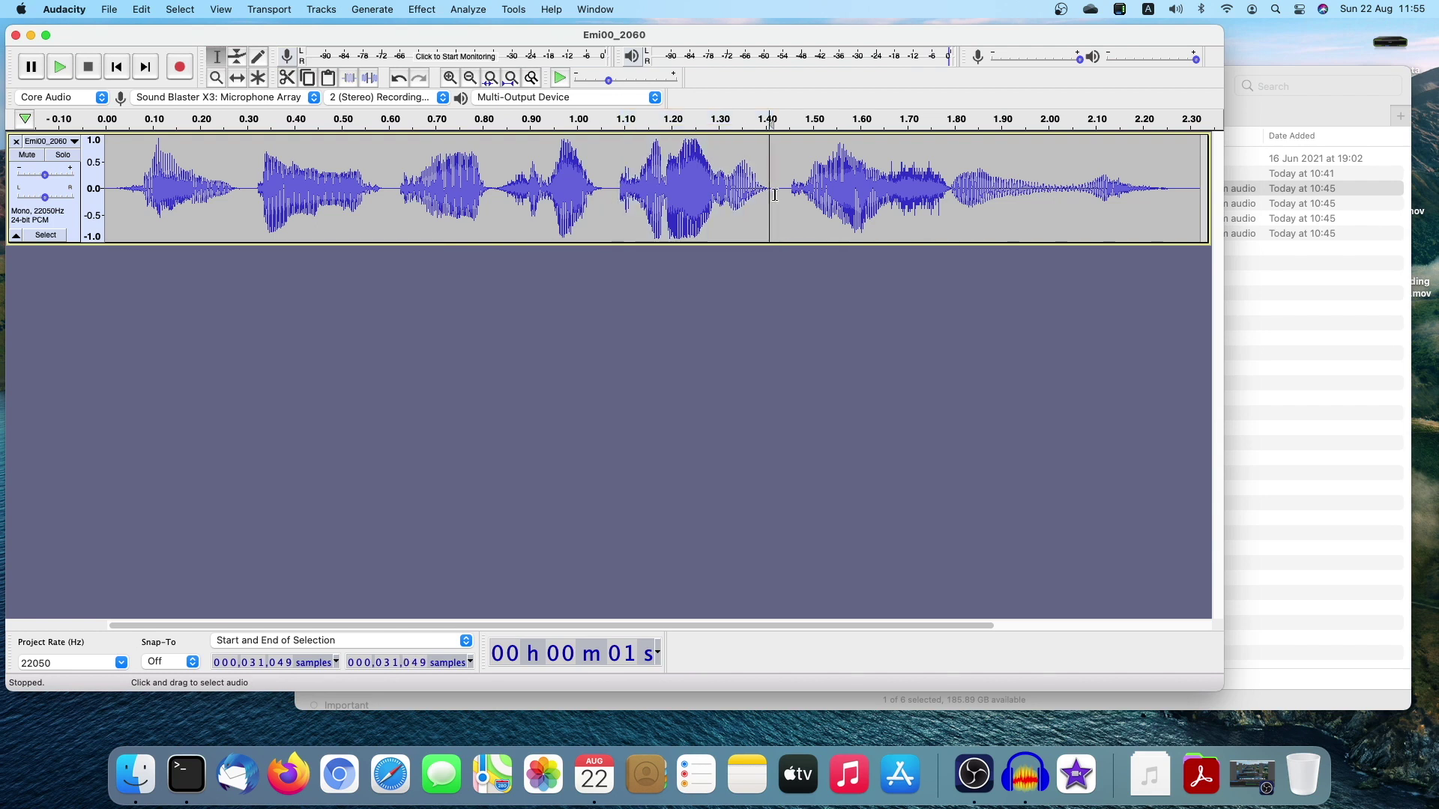
left_click_drag(772, 189, 597, 192)
left_click_drag(599, 192, 602, 196)
left_click_drag(1169, 187, 66, 179)
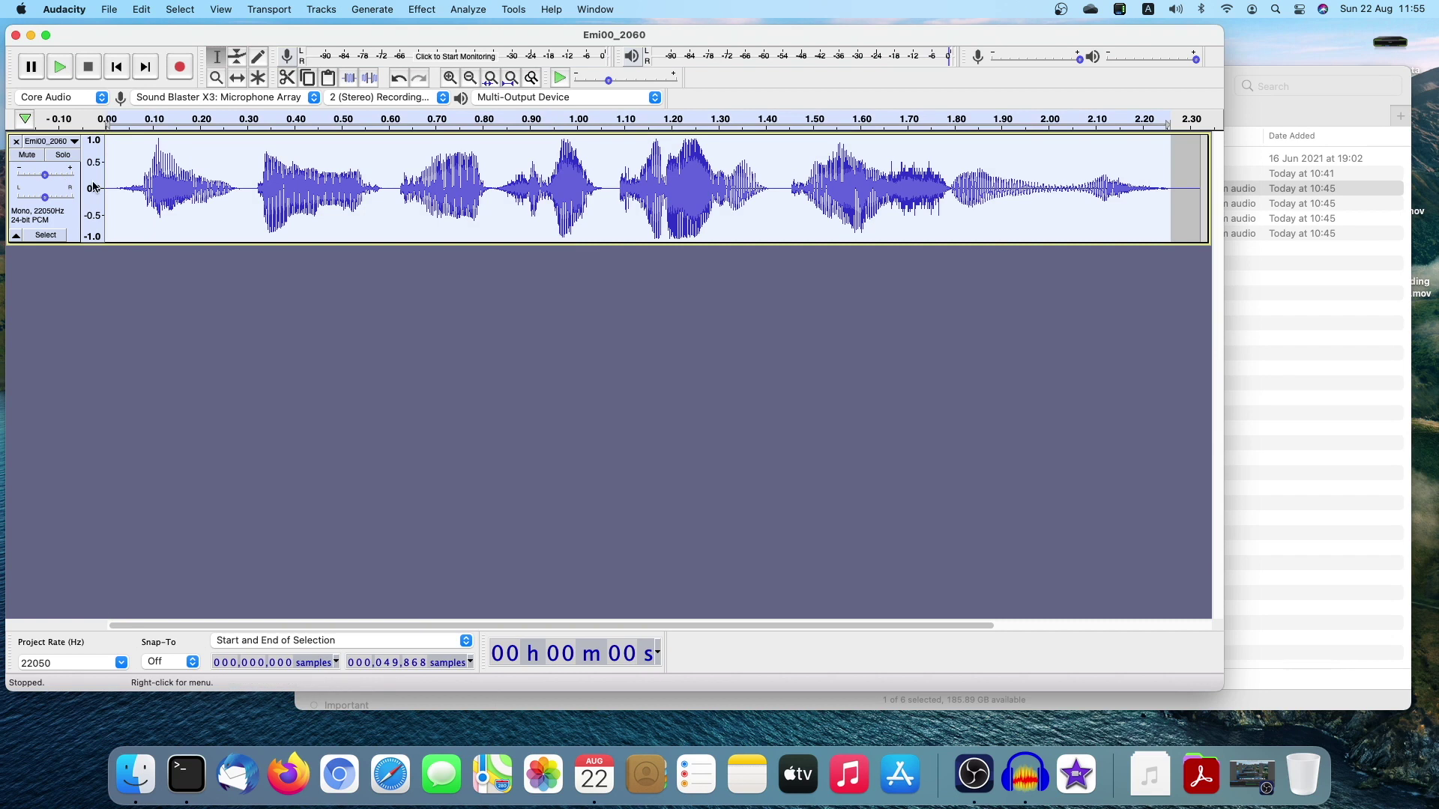
Step: Select the audio from about 0.01 s to 2.27 s, and clear the selection by placing the cursor at about 2.25 s
left_click(116, 188)
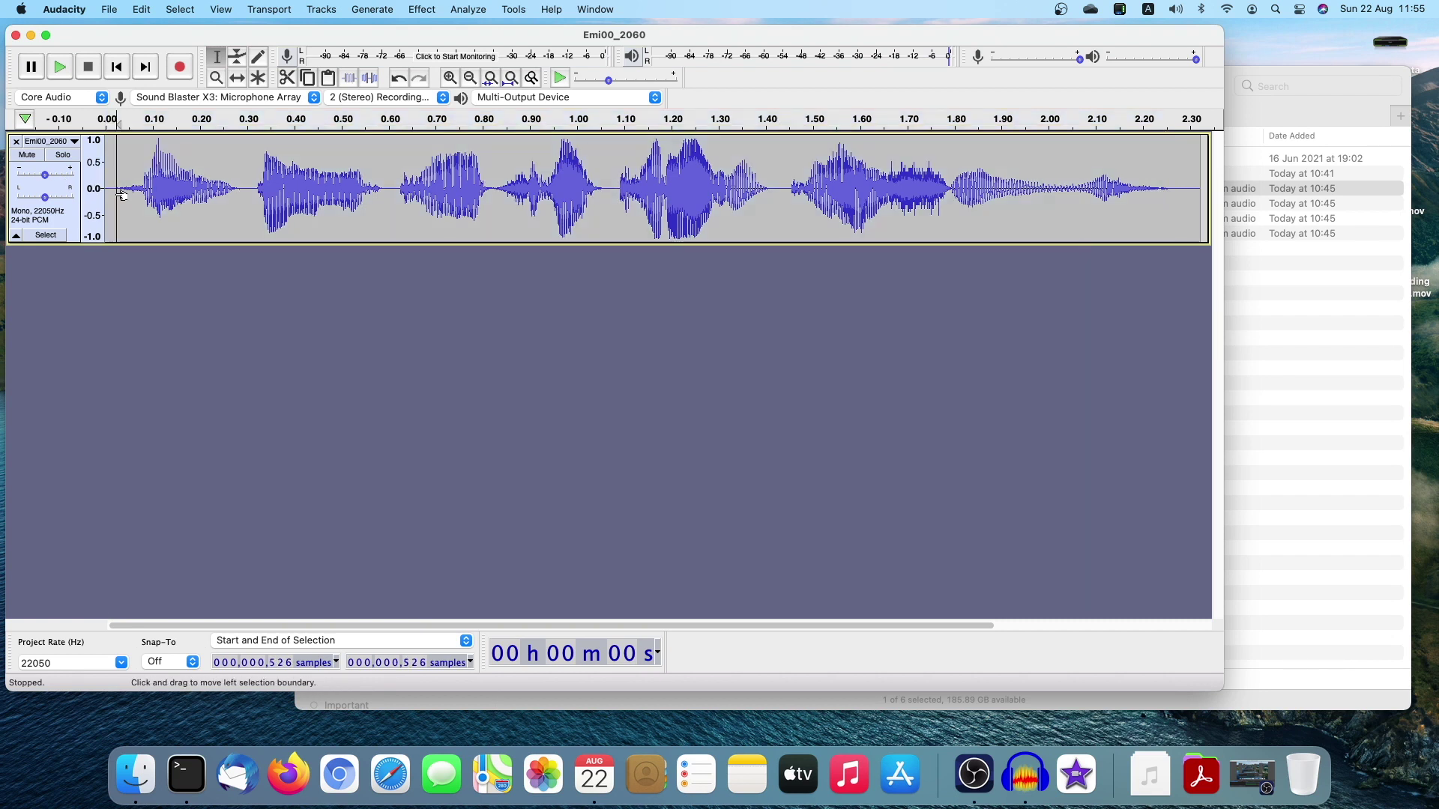
left_click_drag(108, 189, 1171, 208)
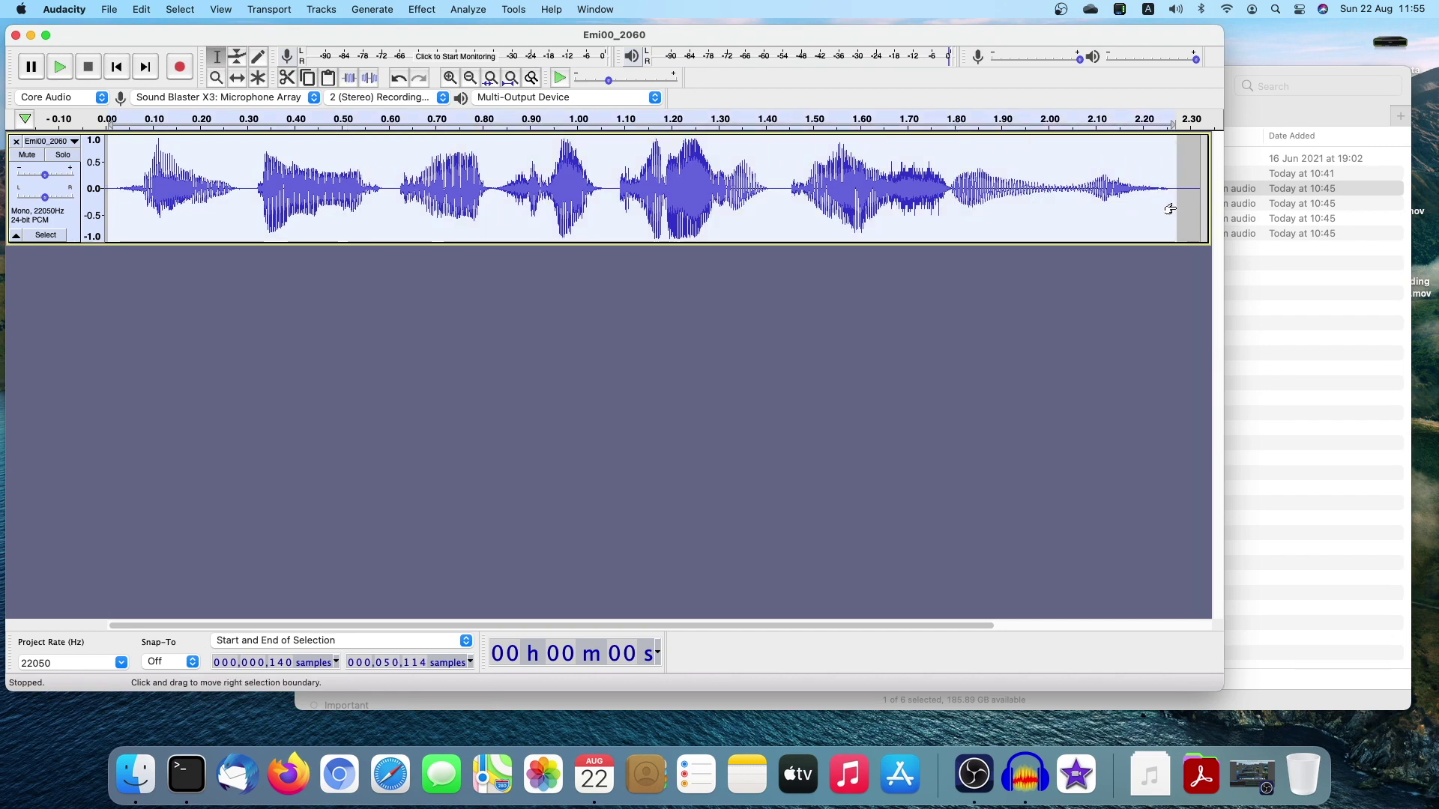
left_click(1165, 210)
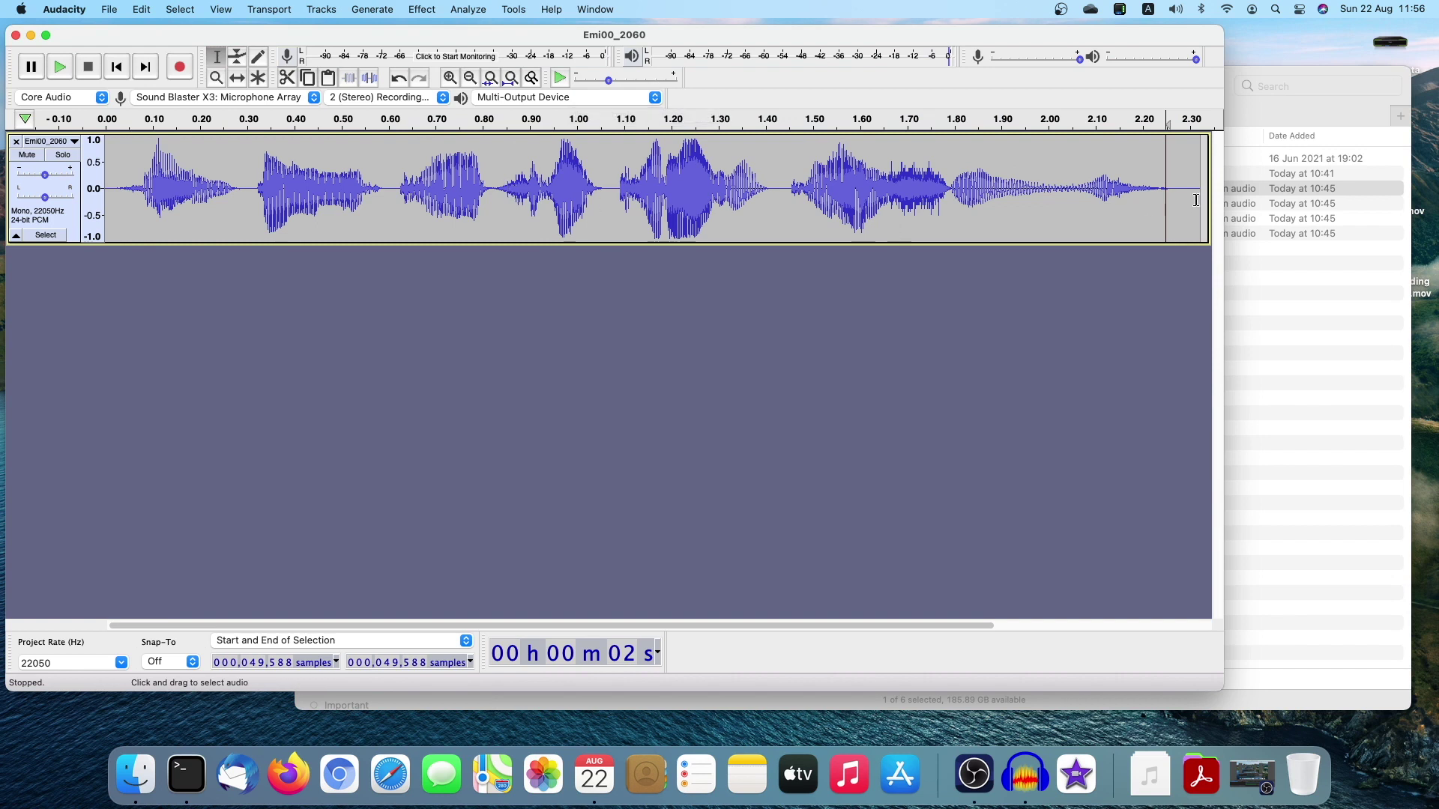
Step: Select the whole voice clip and amplify it by 12 dB with clipping allowed
left_click_drag(1193, 206, 108, 183)
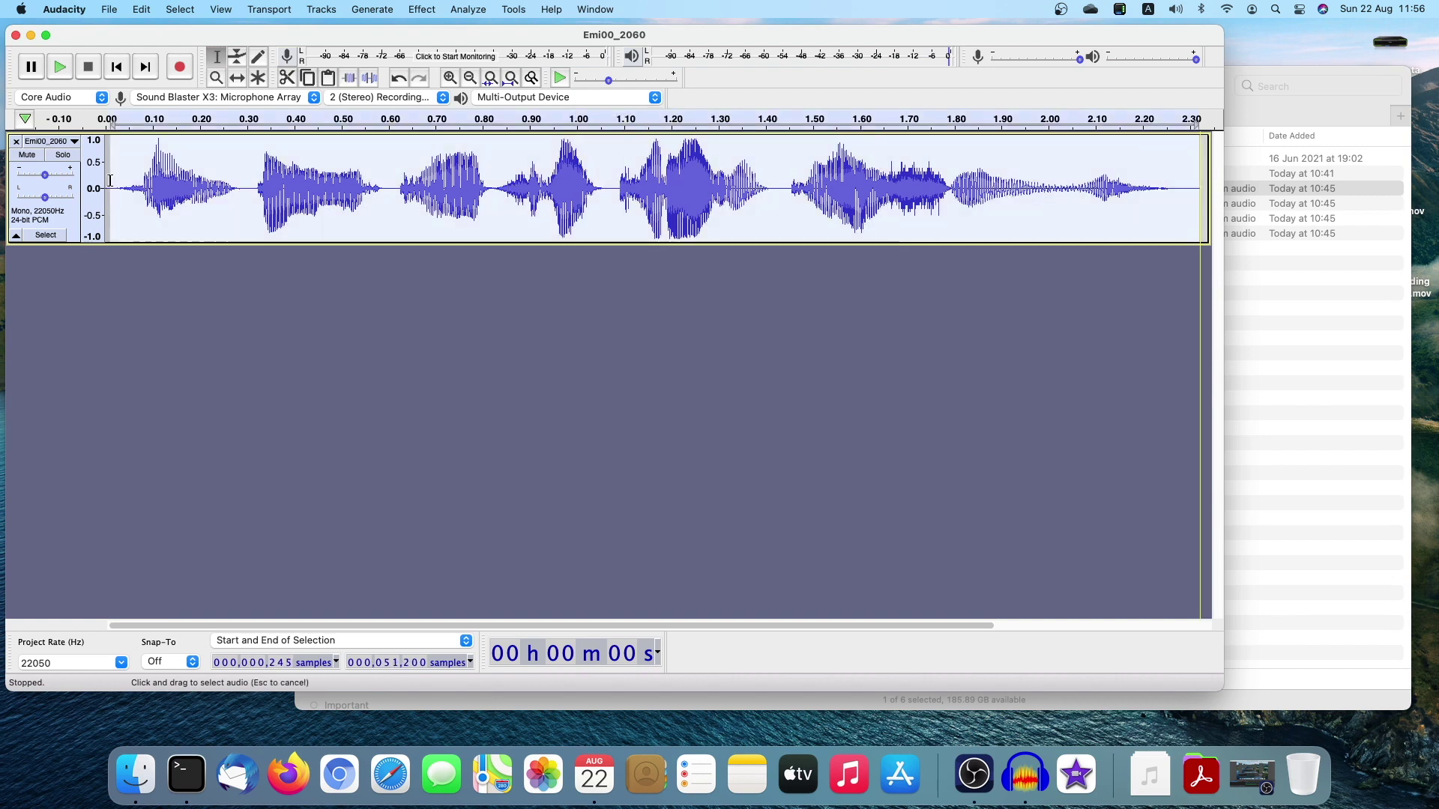
left_click(289, 18)
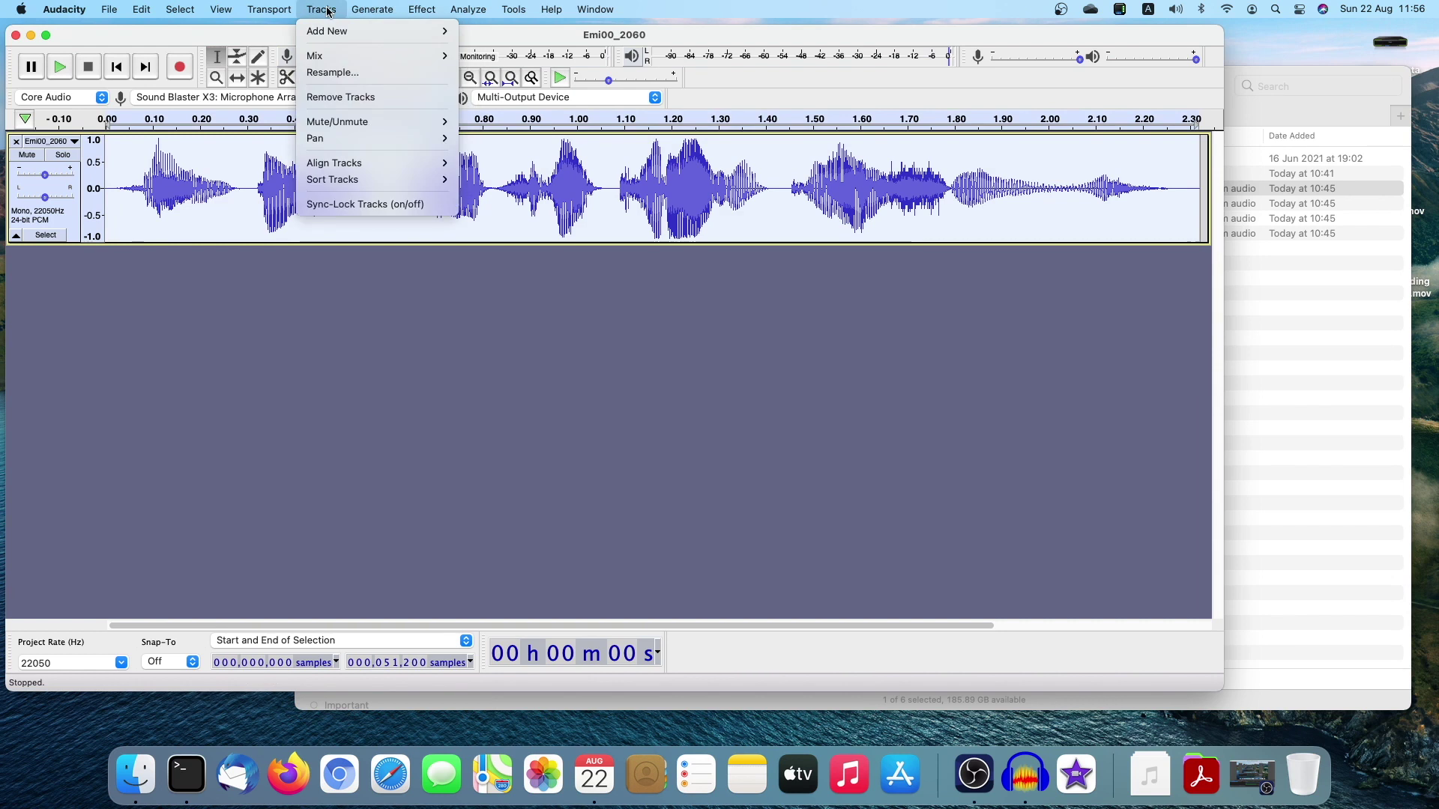
mouse_move(417, 11)
left_click(429, 81)
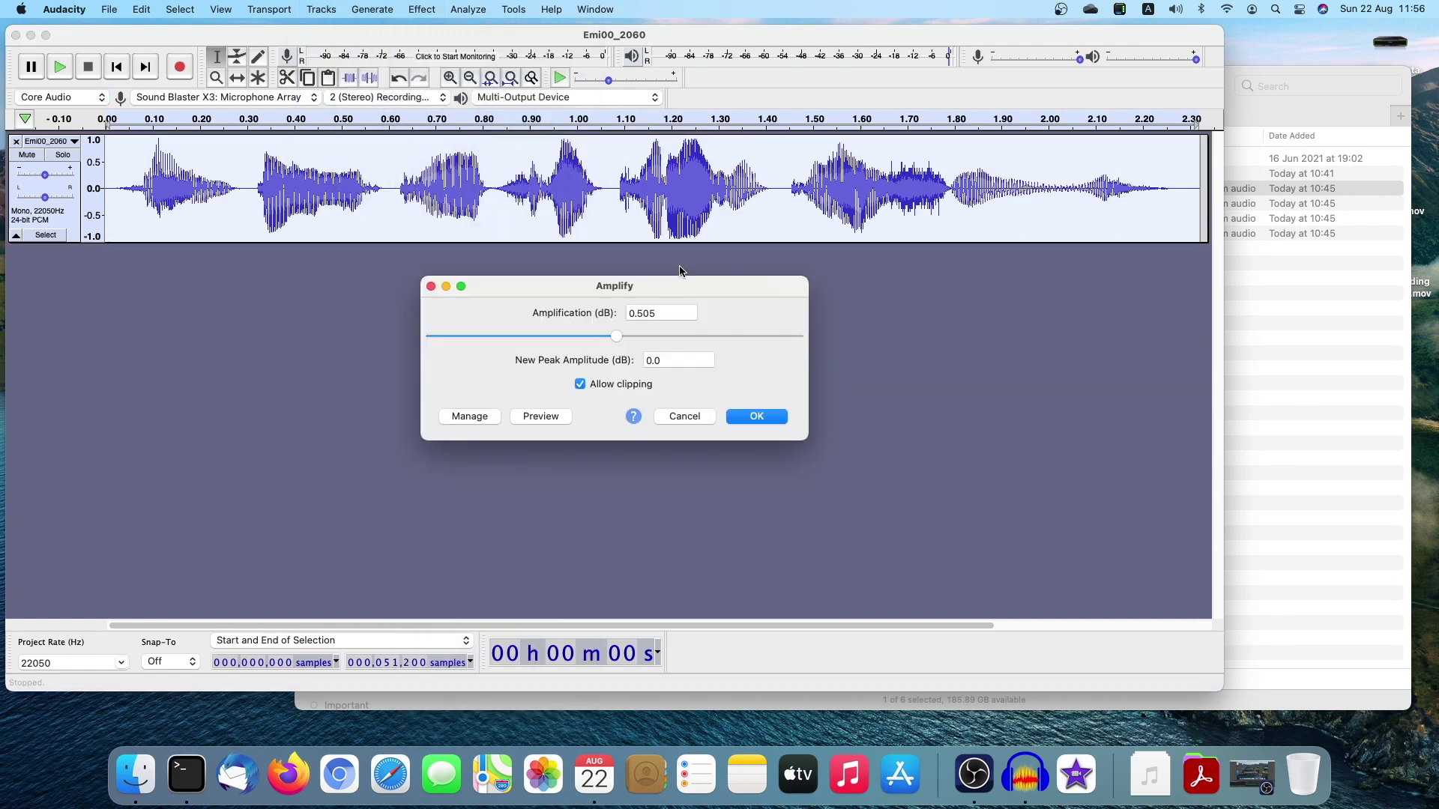
left_click(581, 384)
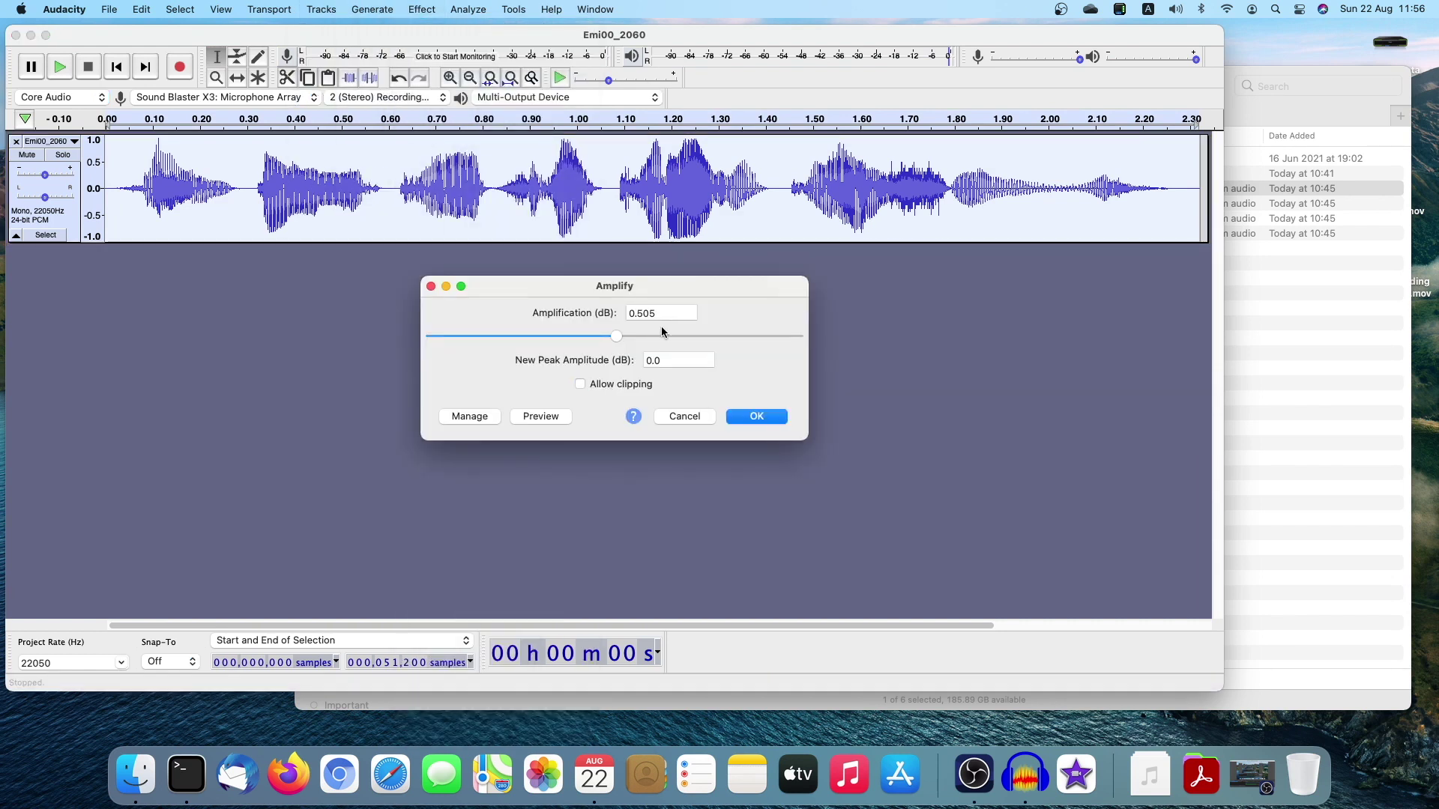
type("12")
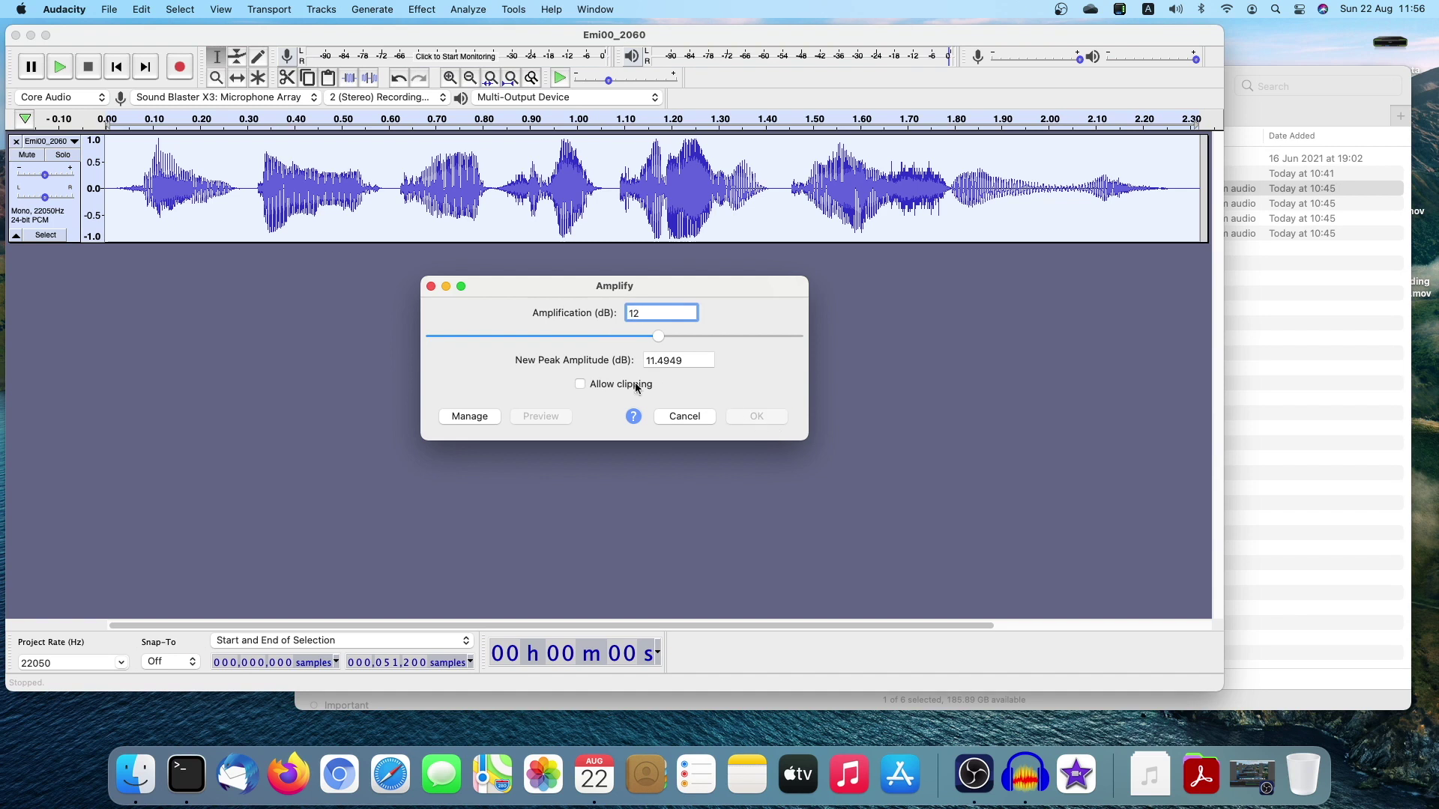
left_click(635, 388)
left_click(756, 416)
Step: Return the cursor to the start and listen to the amplified clip
left_click(649, 201)
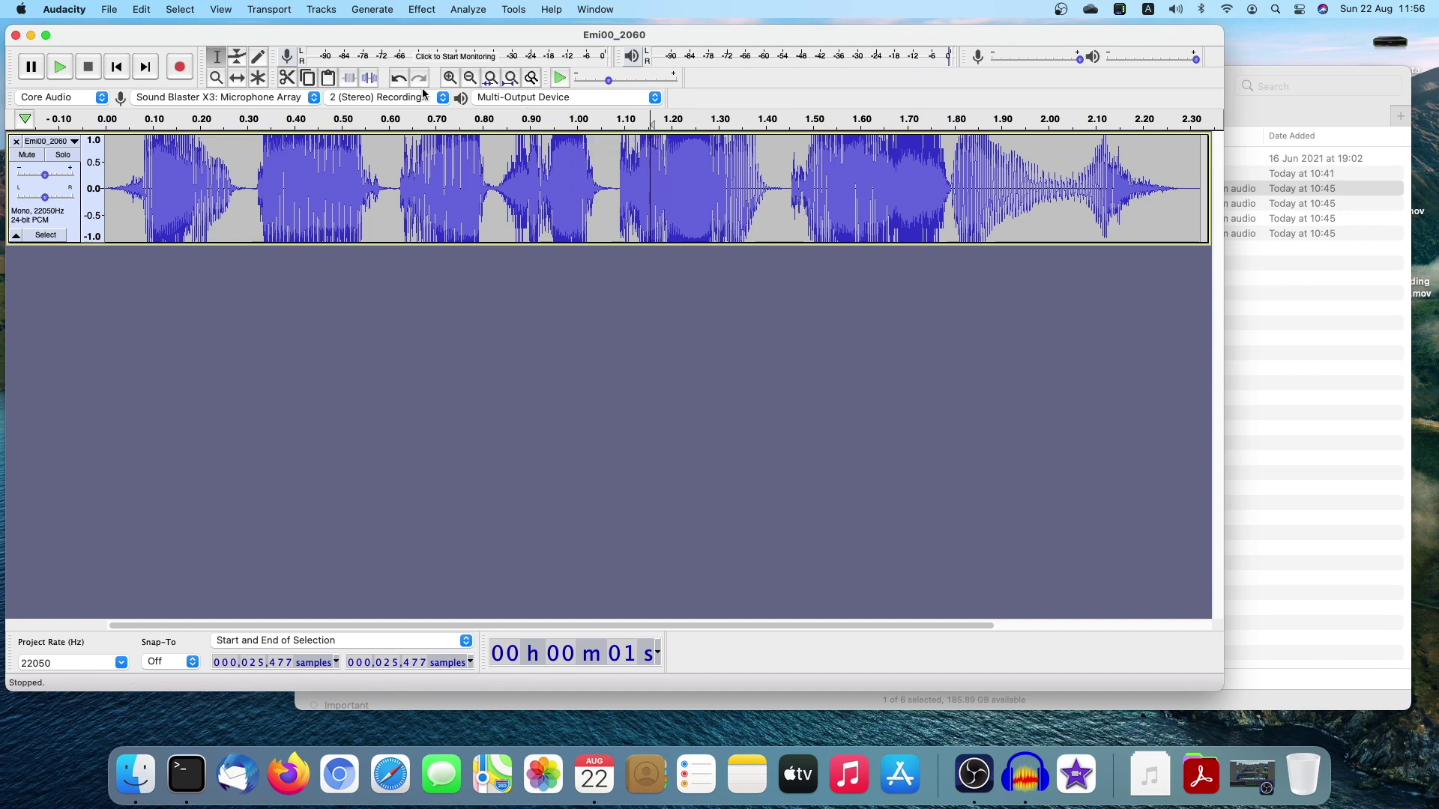
left_click(118, 73)
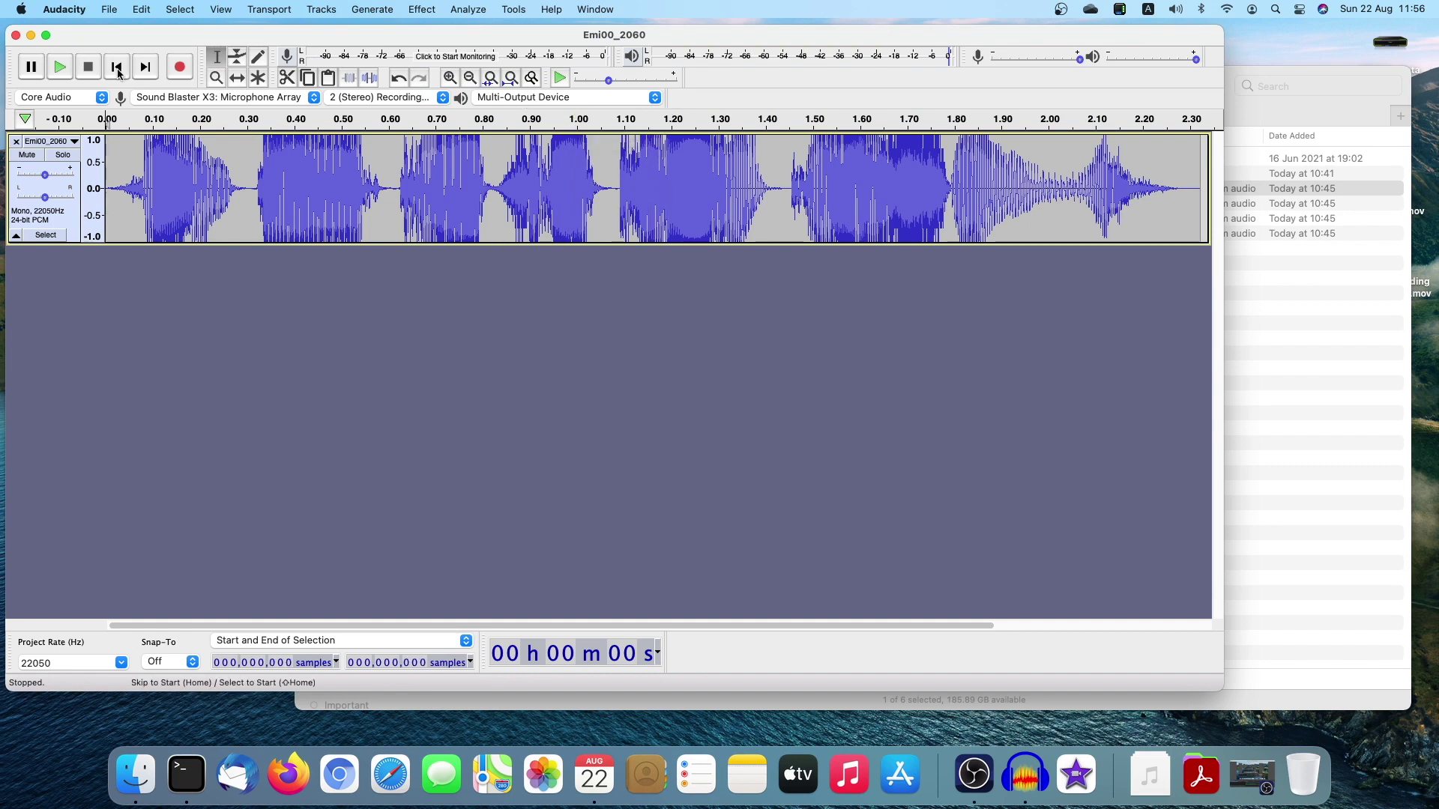
left_click(69, 71)
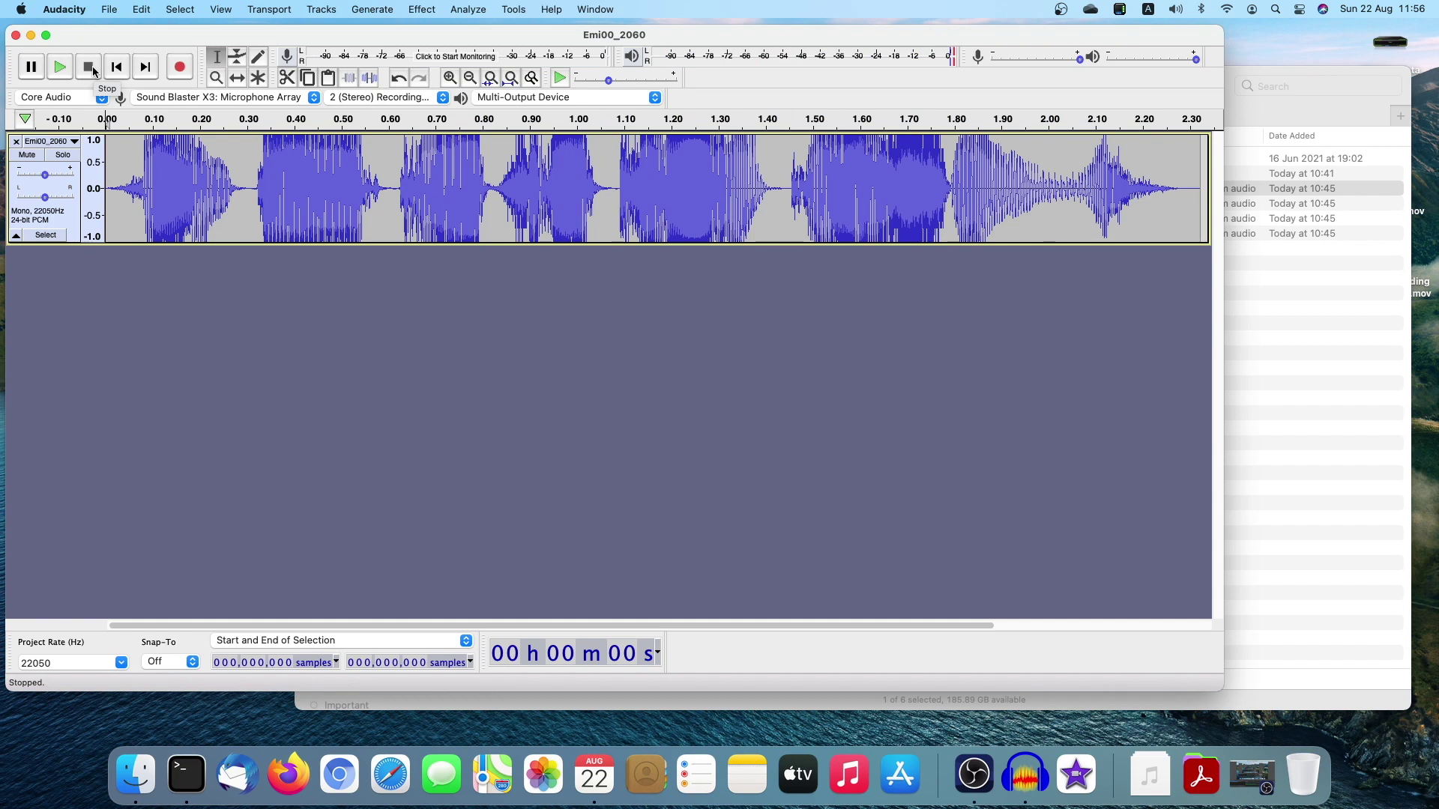
Step: Undo the amplification and play the clip at its original level
key("super+z")
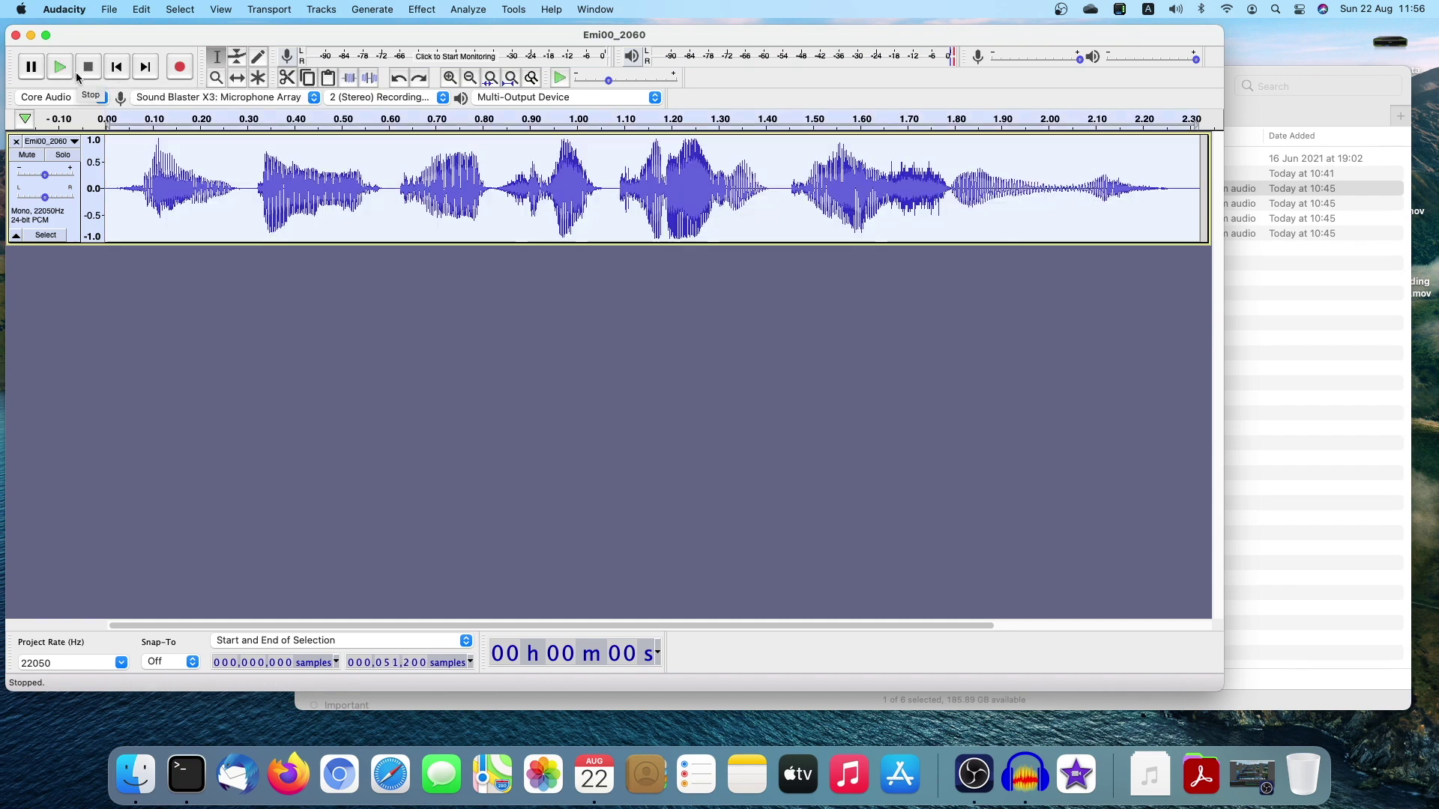
key("space")
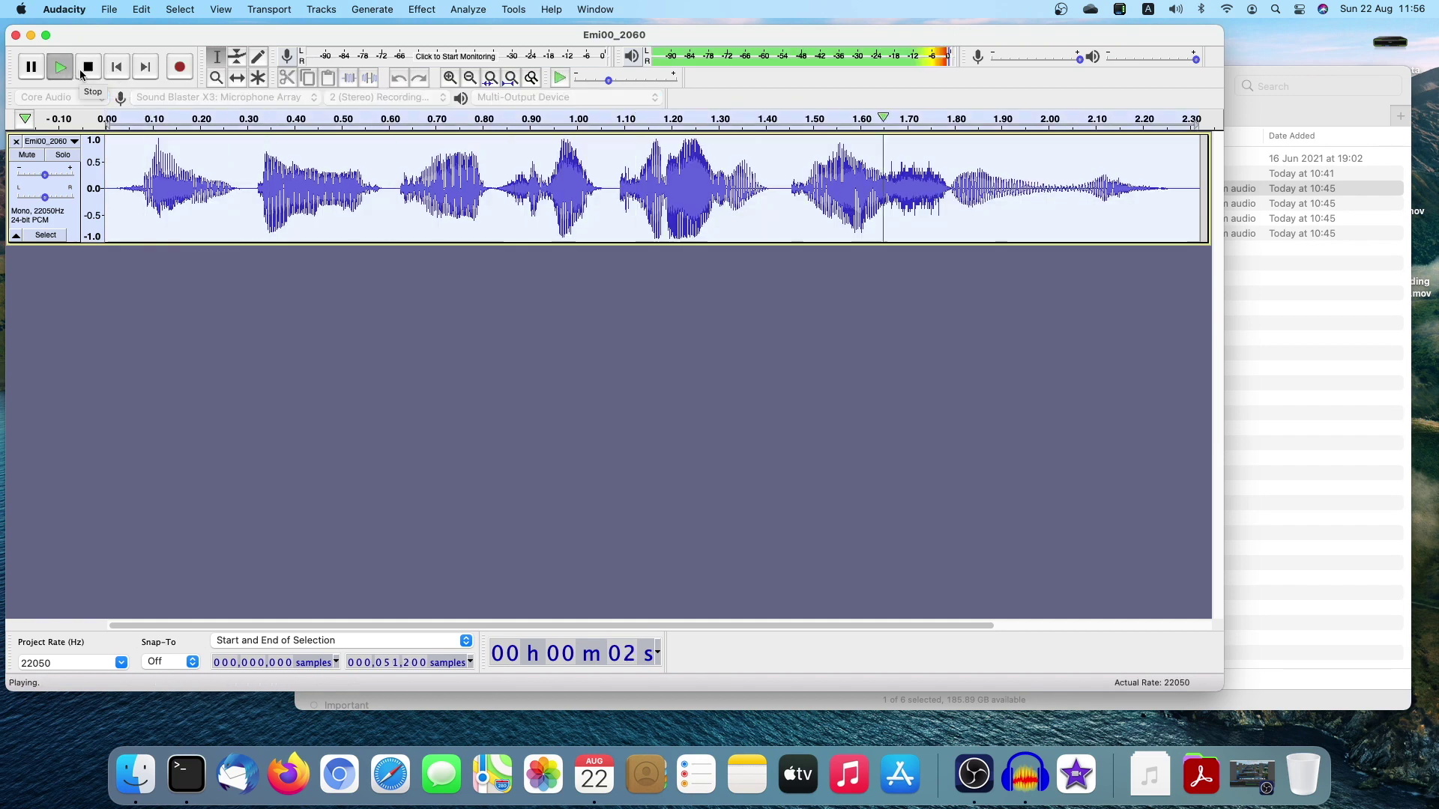
Step: Point out the pauses between words by placing the cursor at about 0.30, 0.62, 0.82, 1.07 and 1.42 s
left_click(247, 188)
left_click(402, 194)
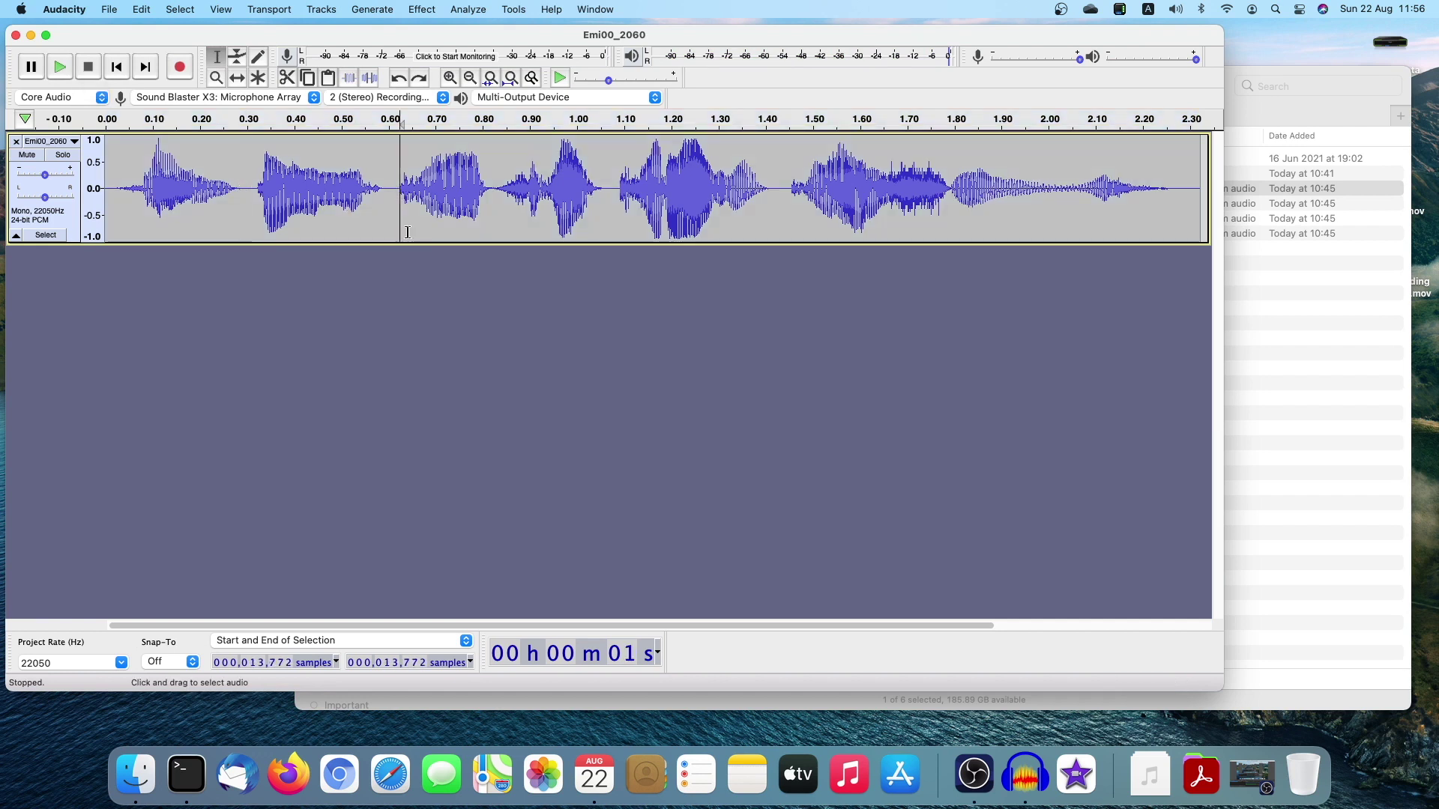
left_click(389, 198)
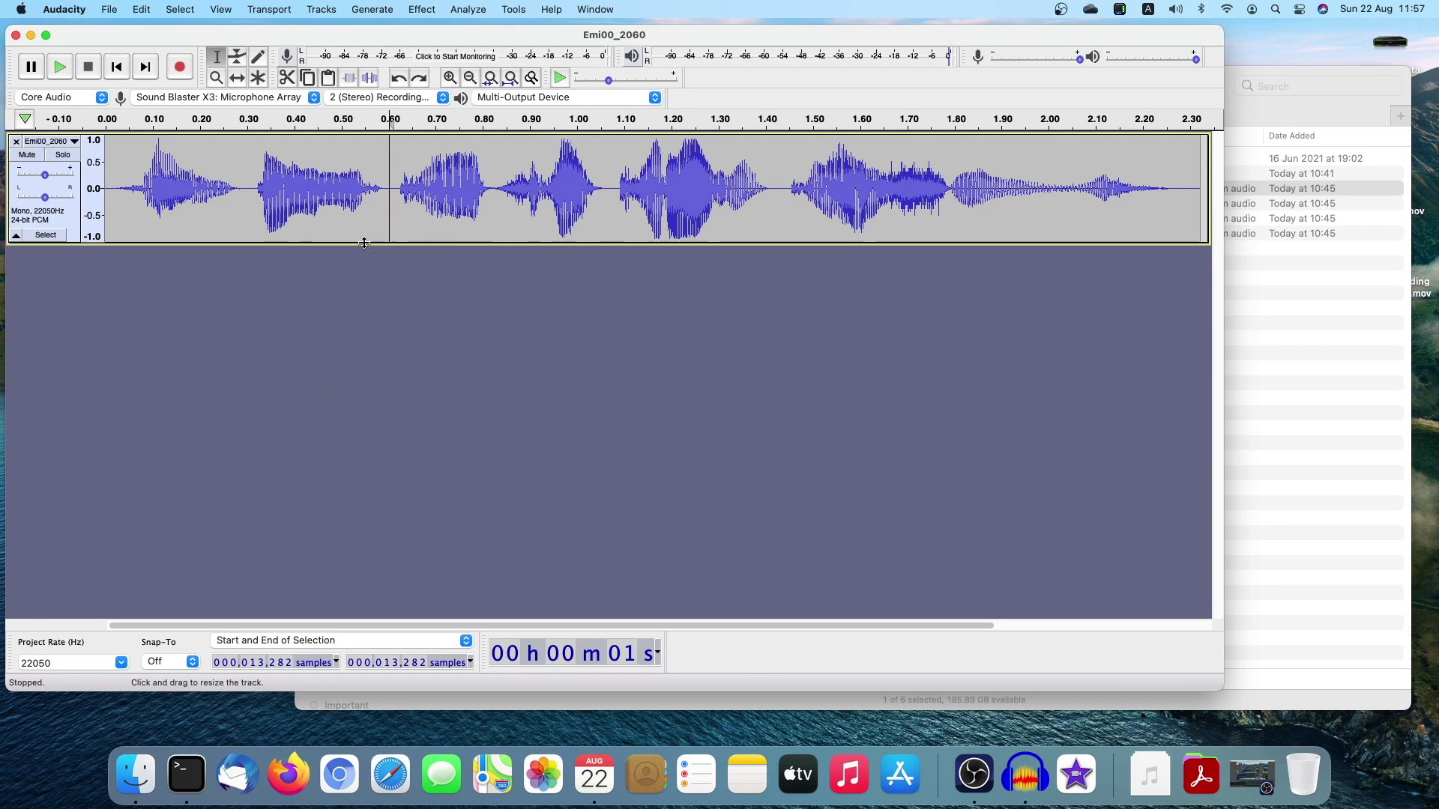
left_click(493, 196)
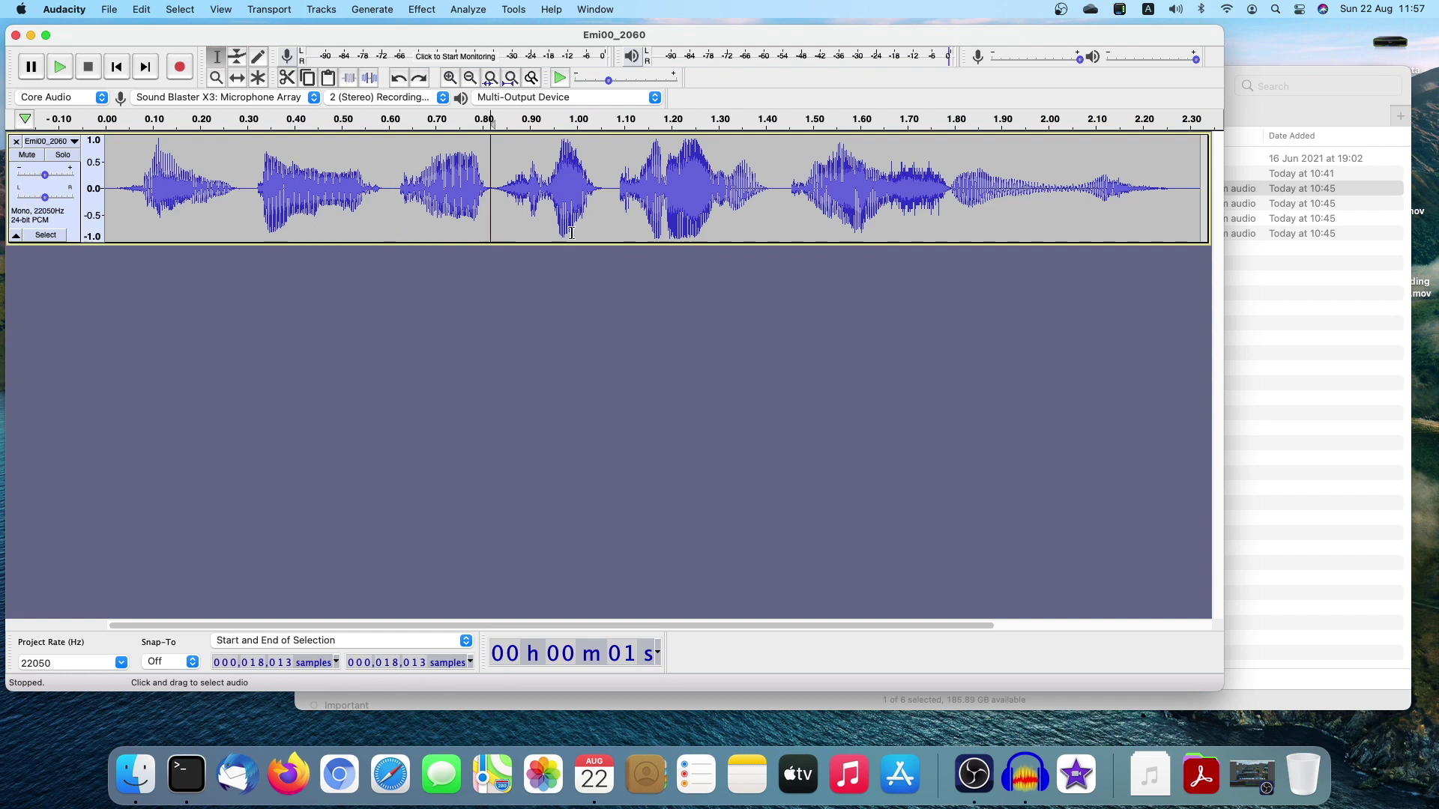
left_click(611, 194)
left_click(776, 225)
Step: Select the audio between about 1.04 s and 2.29 s, and mark the pauses near 1.07 s and 1.44 s with the cursor
left_click_drag(1184, 186, 601, 159)
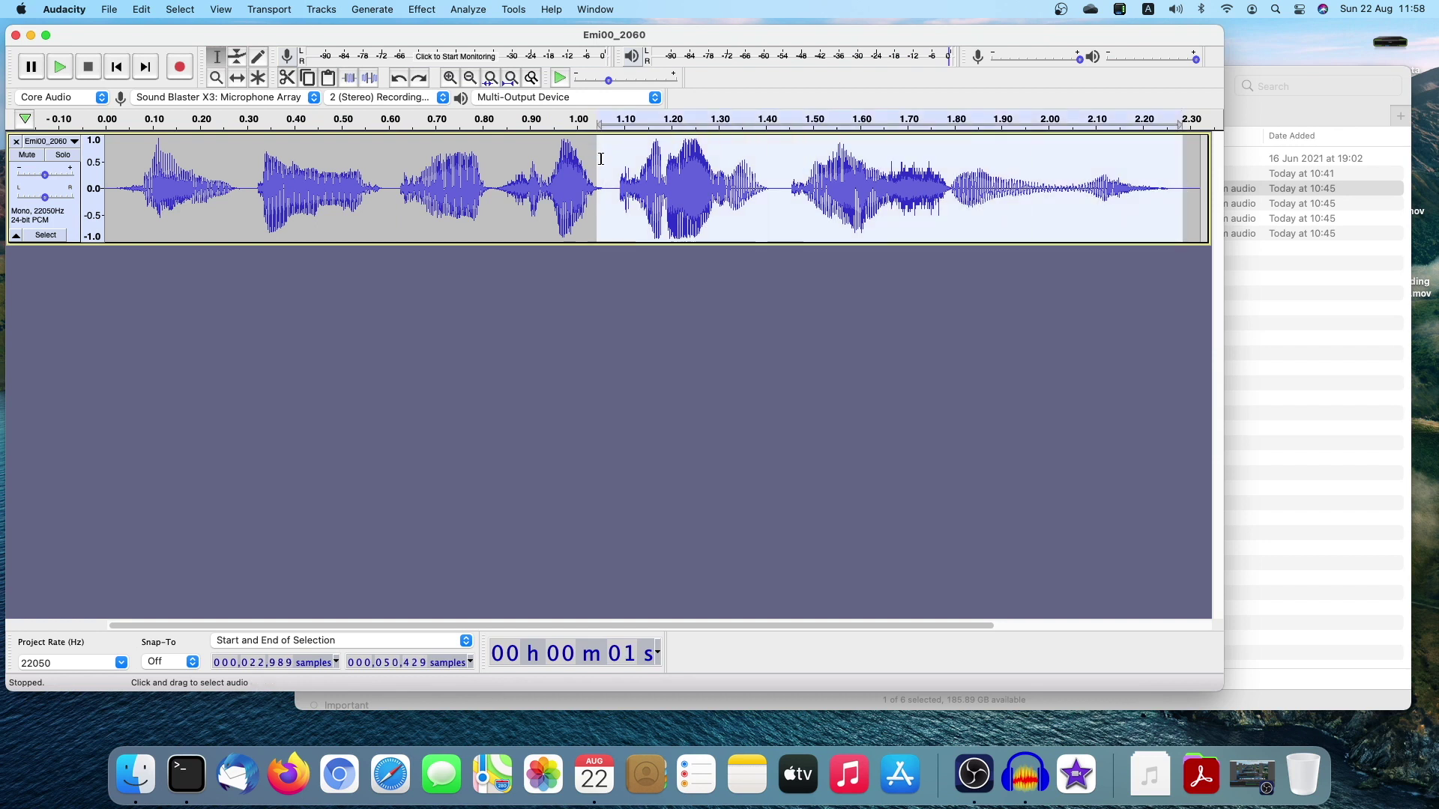
left_click(600, 159)
left_click(609, 164)
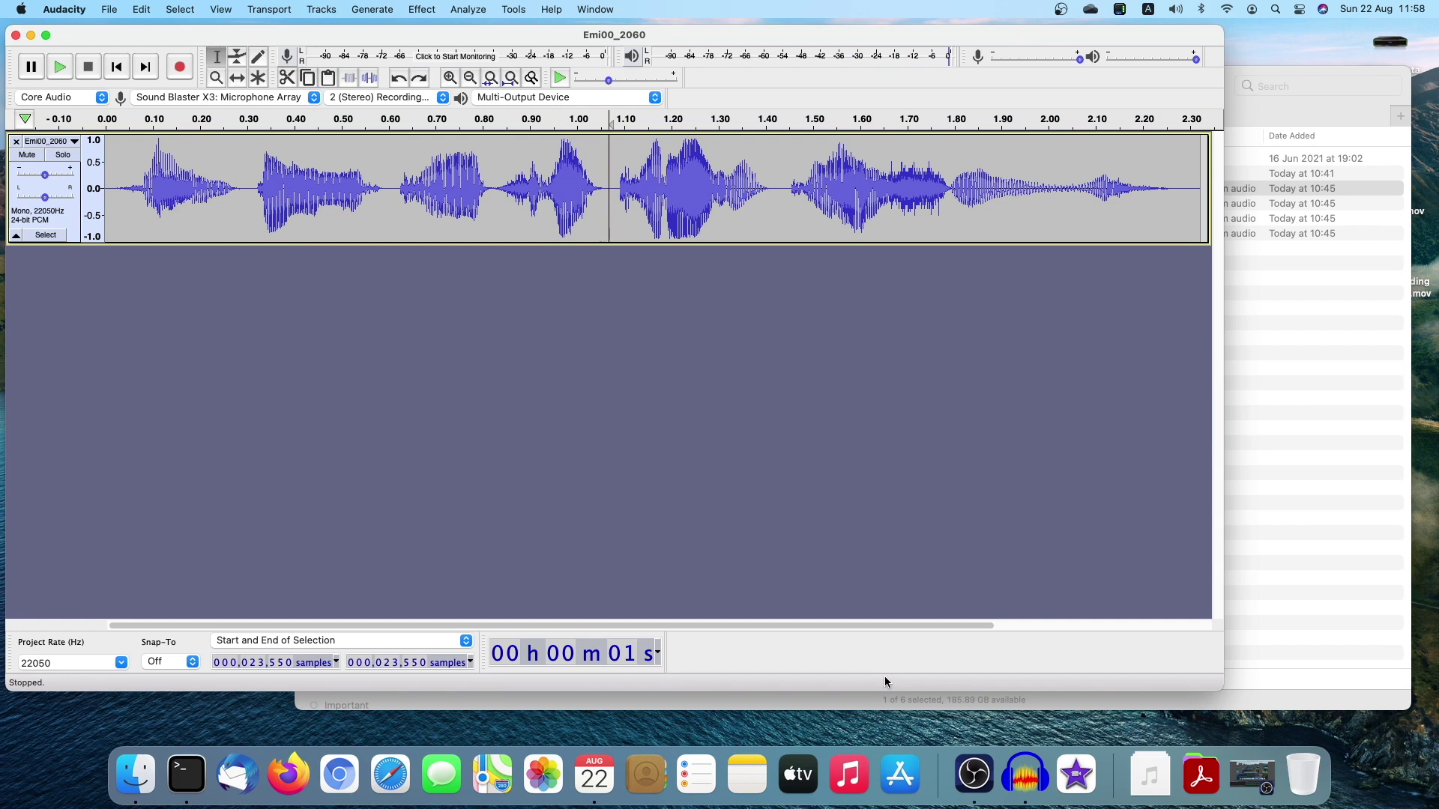
left_click(783, 191)
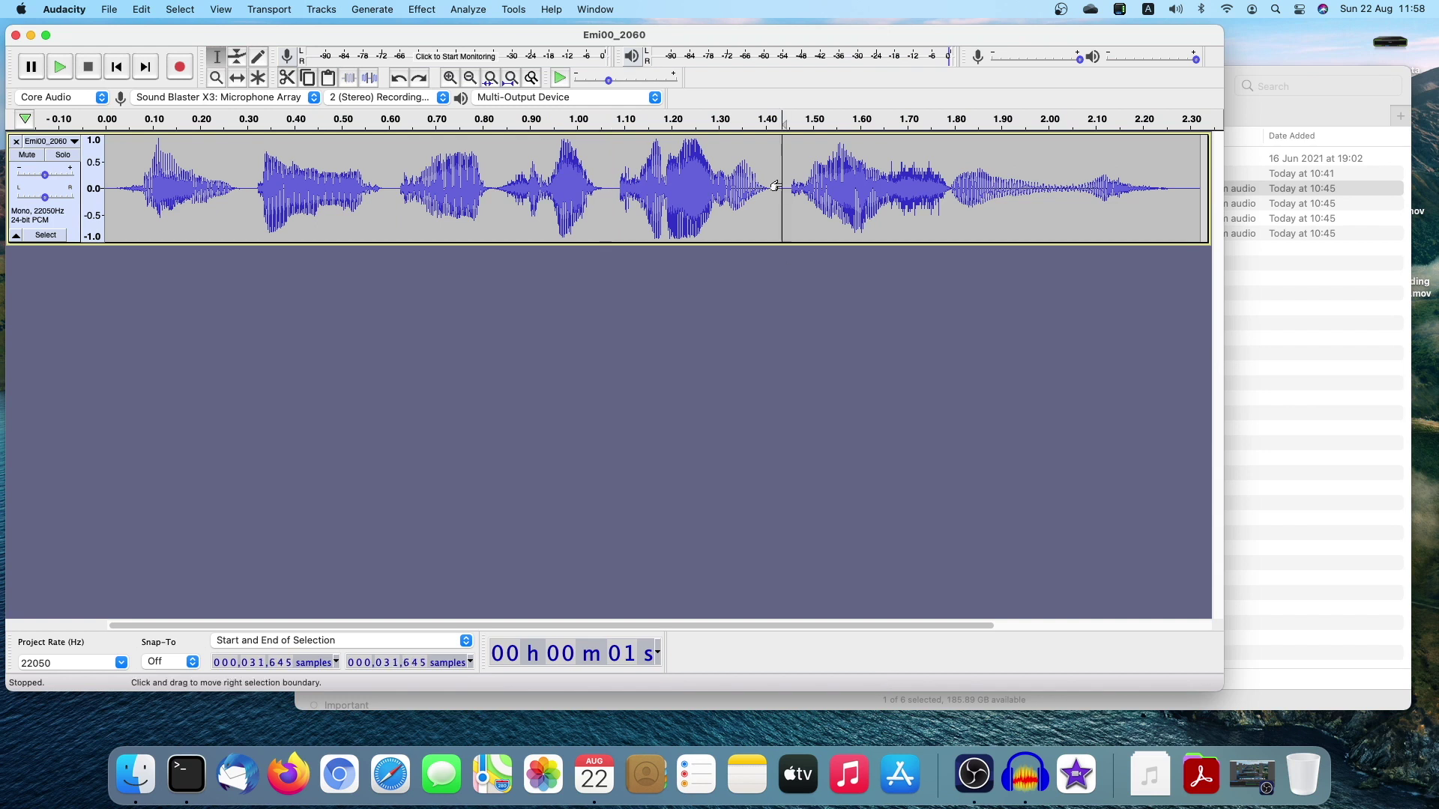
left_click(583, 214)
left_click(607, 187)
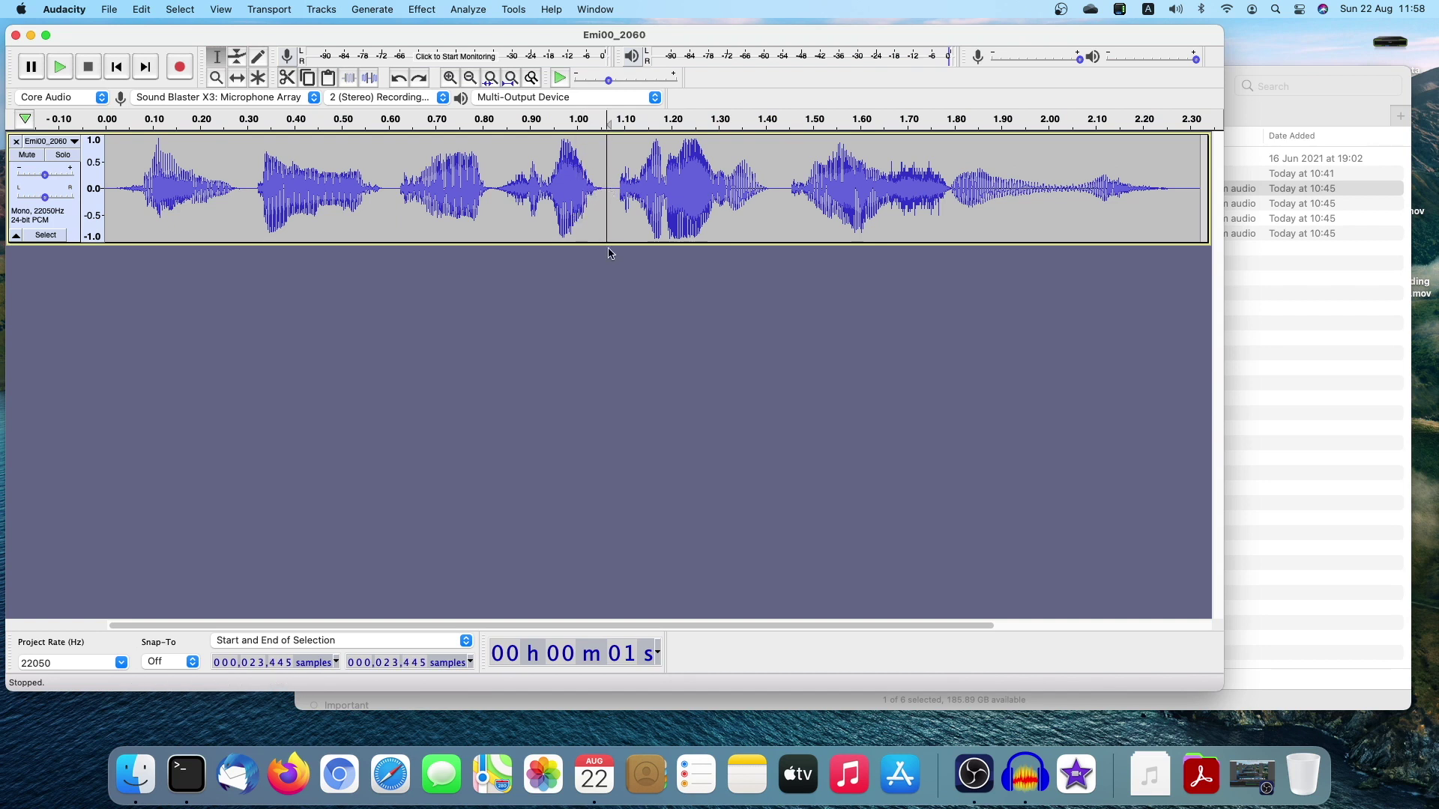
Step: Select the first word from about 0.02 s to 0.30 s, and indicate the clip's end and start with the cursor
left_click_drag(115, 195, 247, 210)
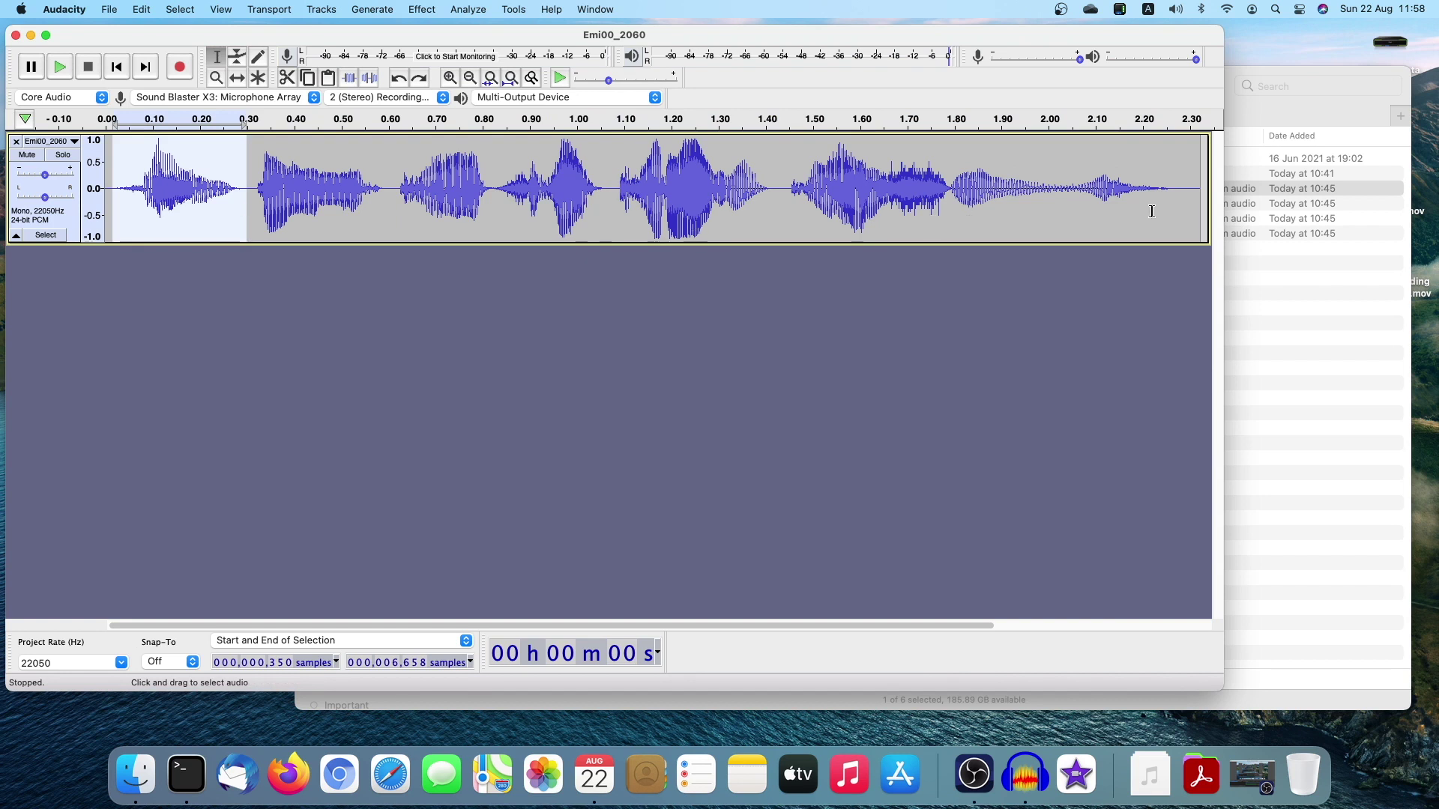
left_click(1183, 188)
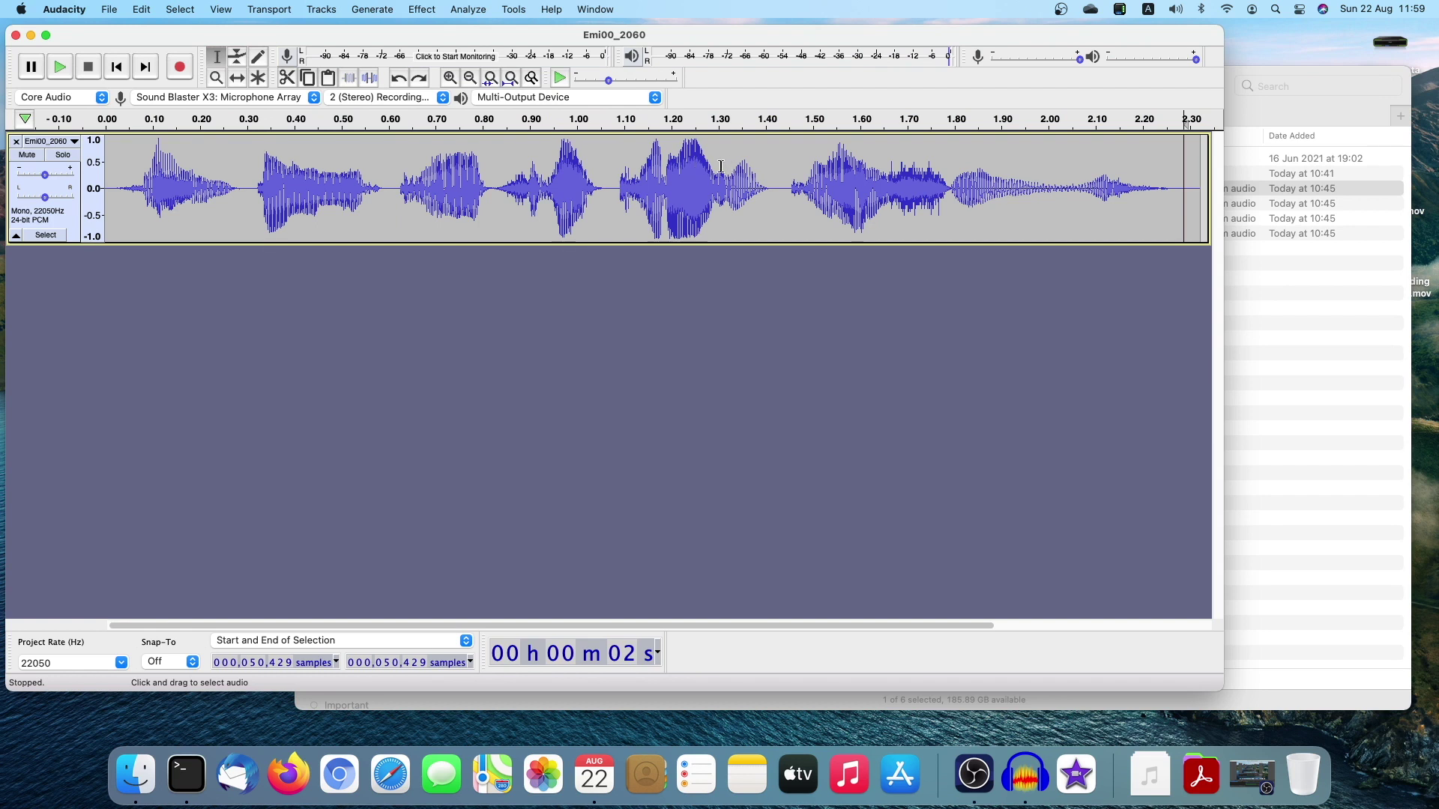
left_click(121, 164)
left_click_drag(1194, 190, 1044, 190)
left_click(225, 184)
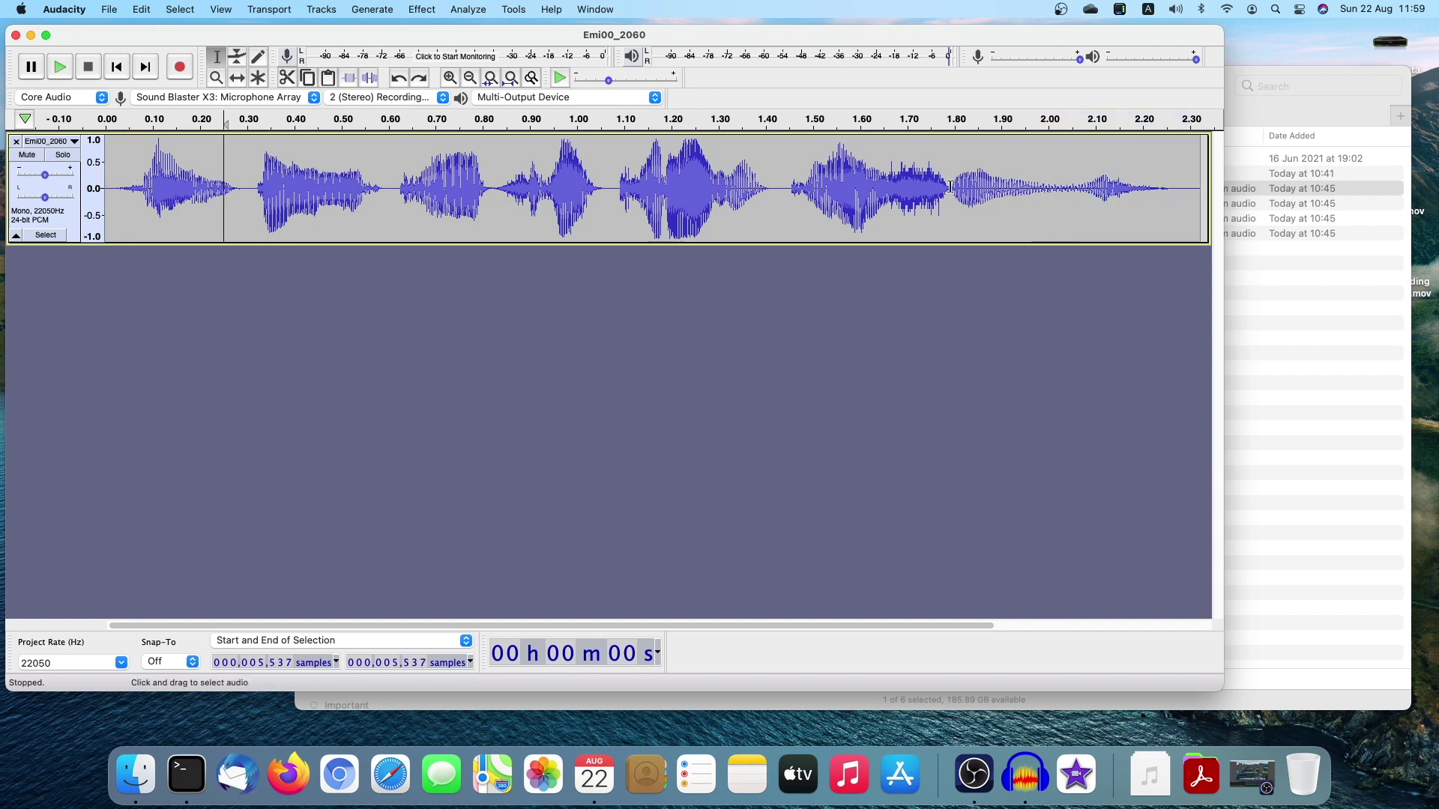
Step: Select the entire clip and open the Amplify effect with clipping disallowed
left_click_drag(1181, 173, 90, 174)
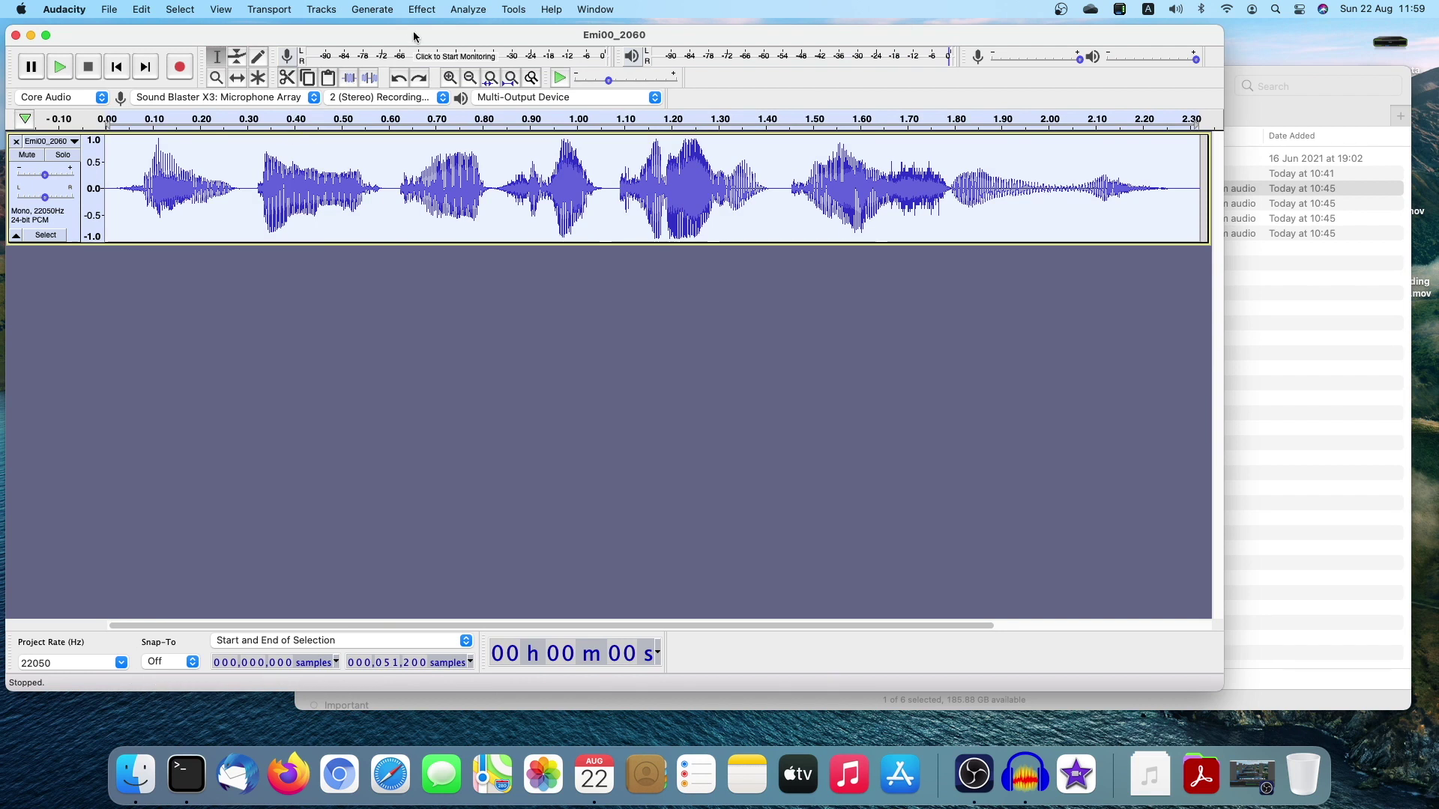
left_click(422, 9)
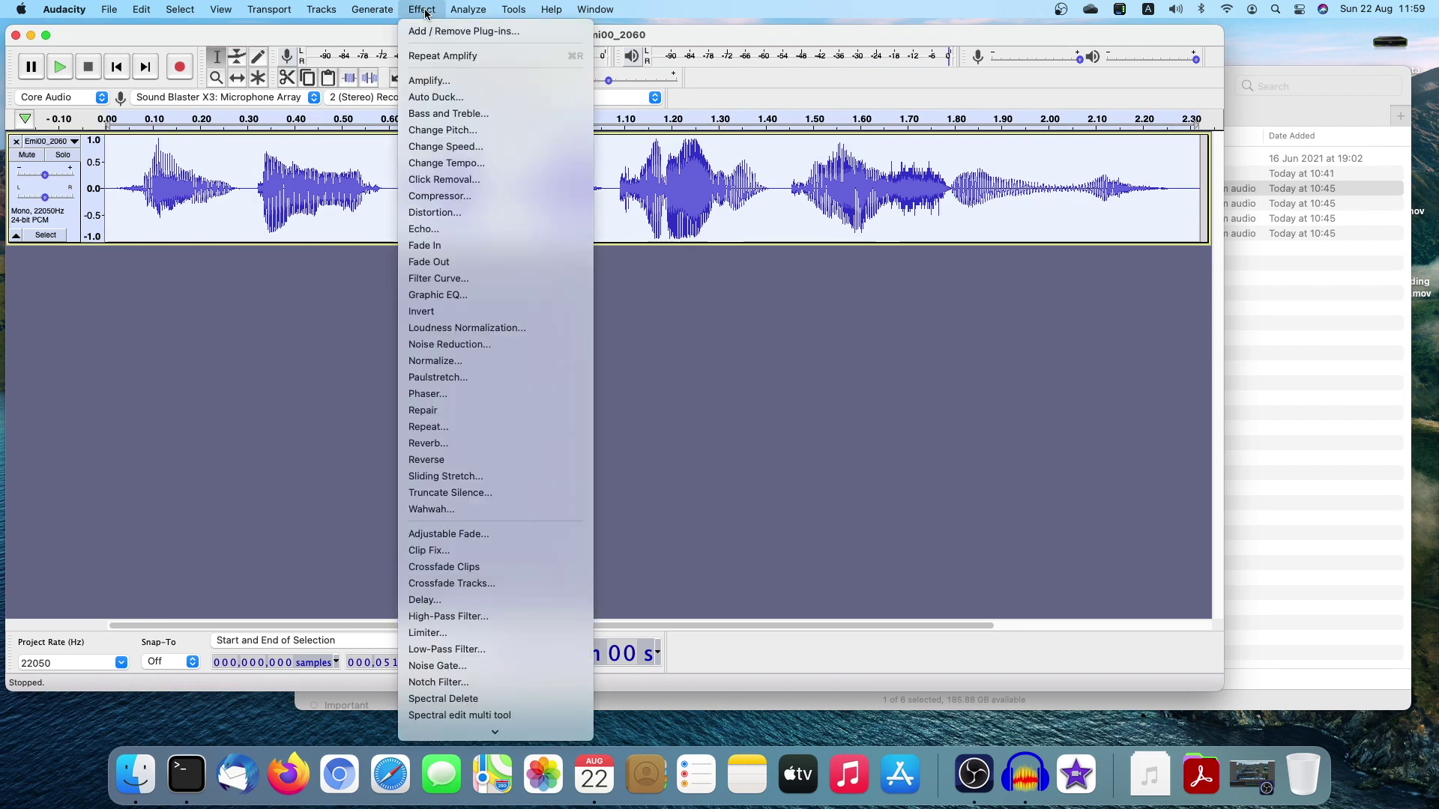
left_click(446, 82)
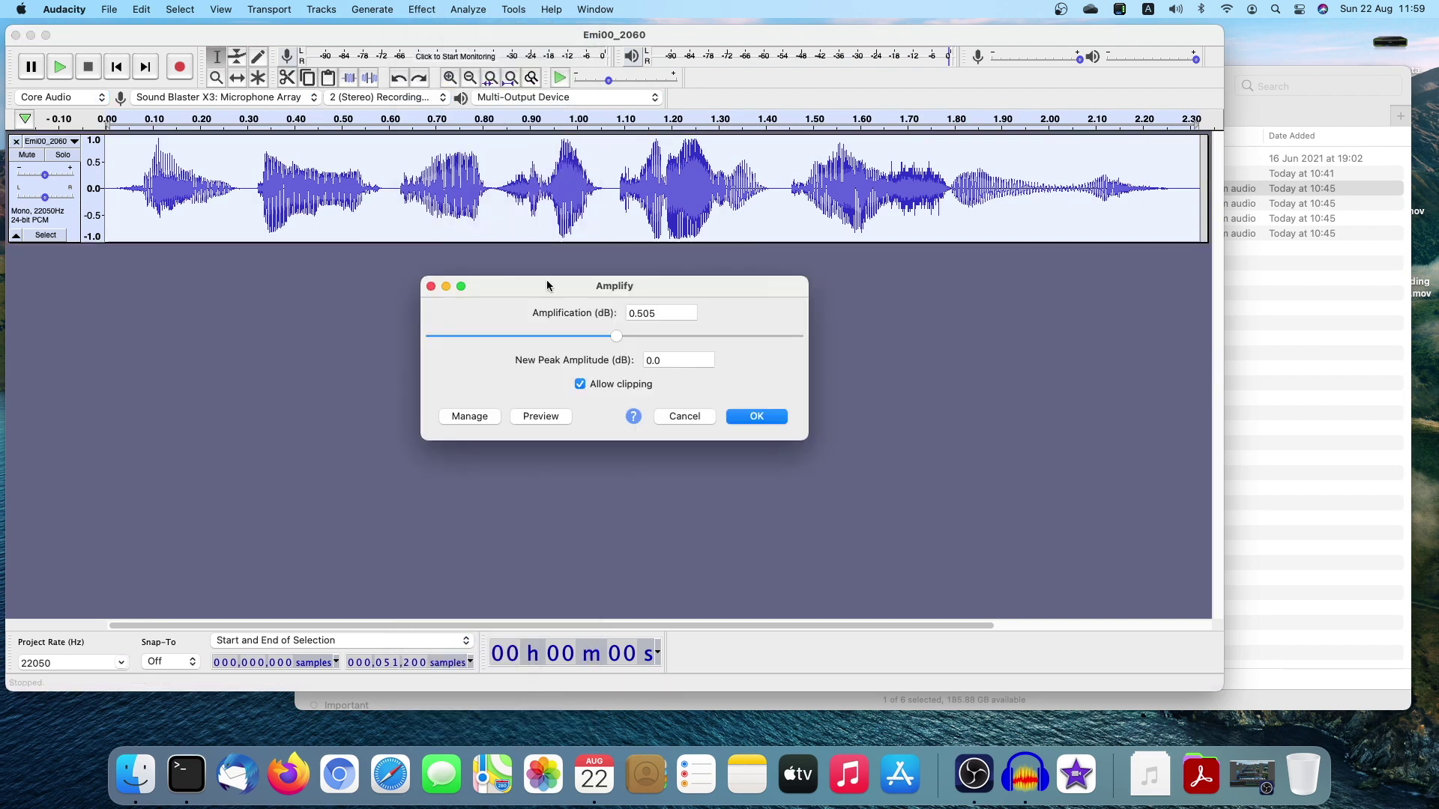
left_click(601, 388)
Step: Try amplification values of 0, 3 and 6 dB in the Amplify settings
left_click_drag(661, 319, 547, 307)
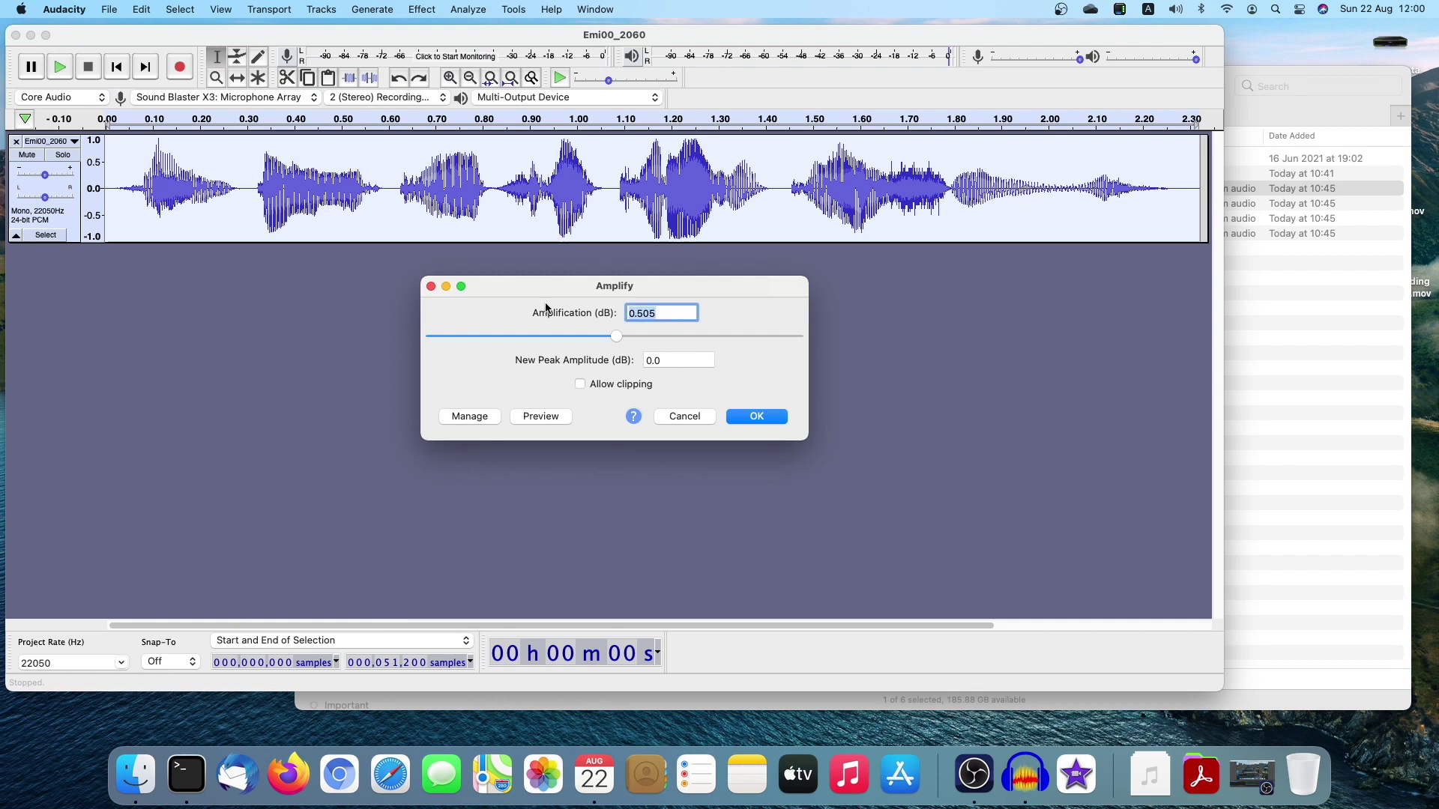
type("0")
left_click_drag(641, 313, 561, 324)
type("3")
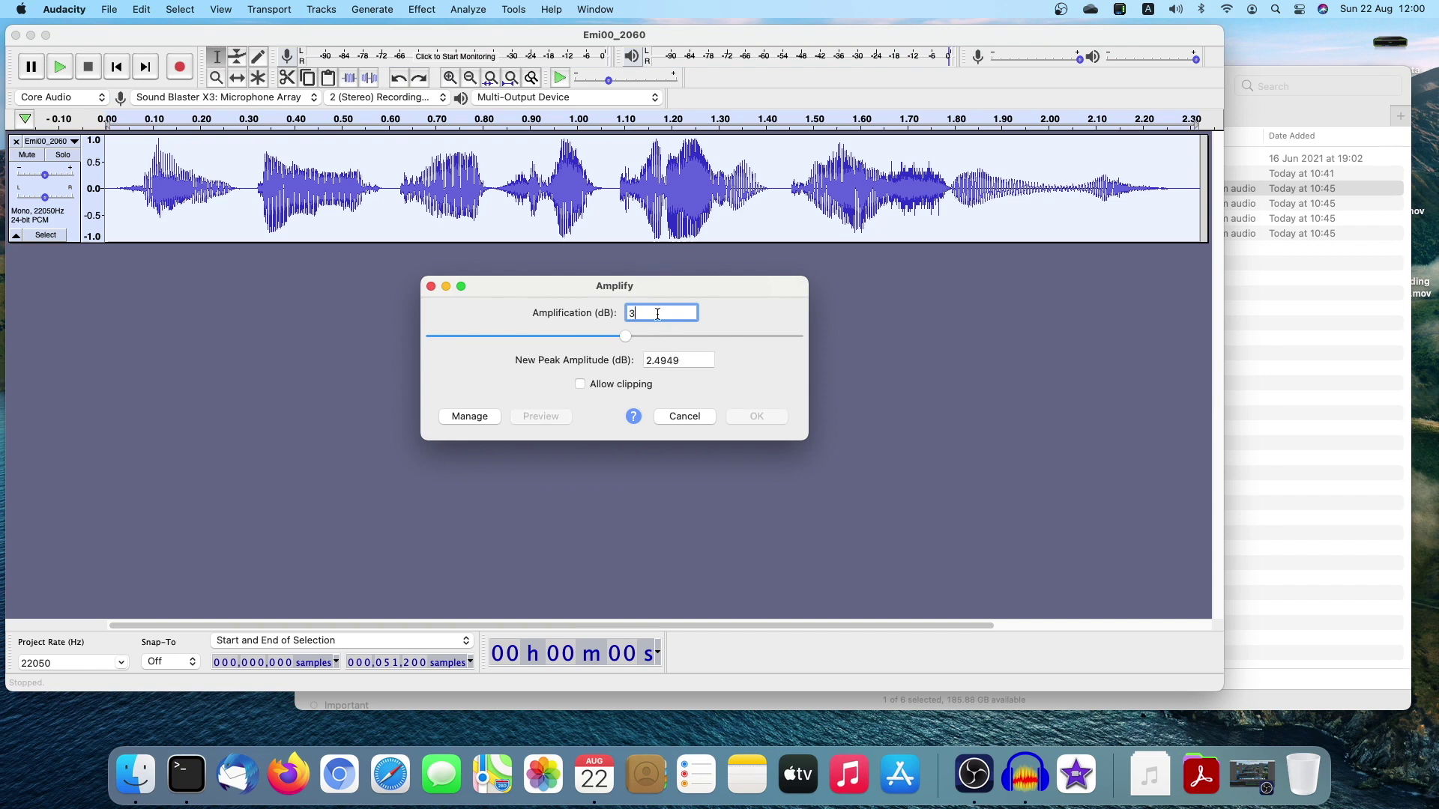
left_click_drag(657, 314, 555, 315)
type("6")
Step: Set the amplification to 12 dB, allow clipping, and apply the effect to the selected clip
left_click_drag(643, 313, 561, 314)
left_click_drag(634, 314, 560, 324)
type("12")
double_click(642, 316)
left_click_drag(699, 294, 790, 267)
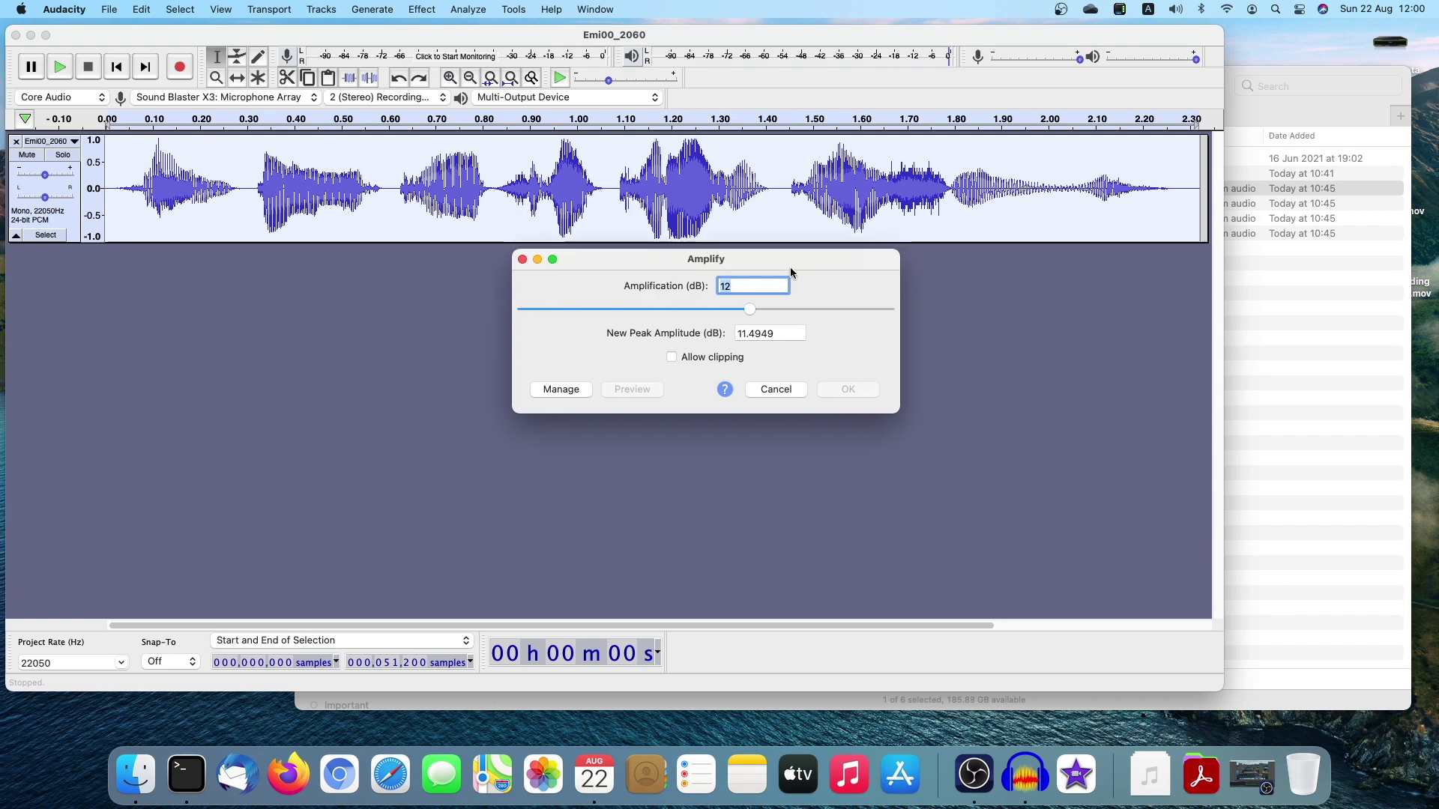
left_click(721, 363)
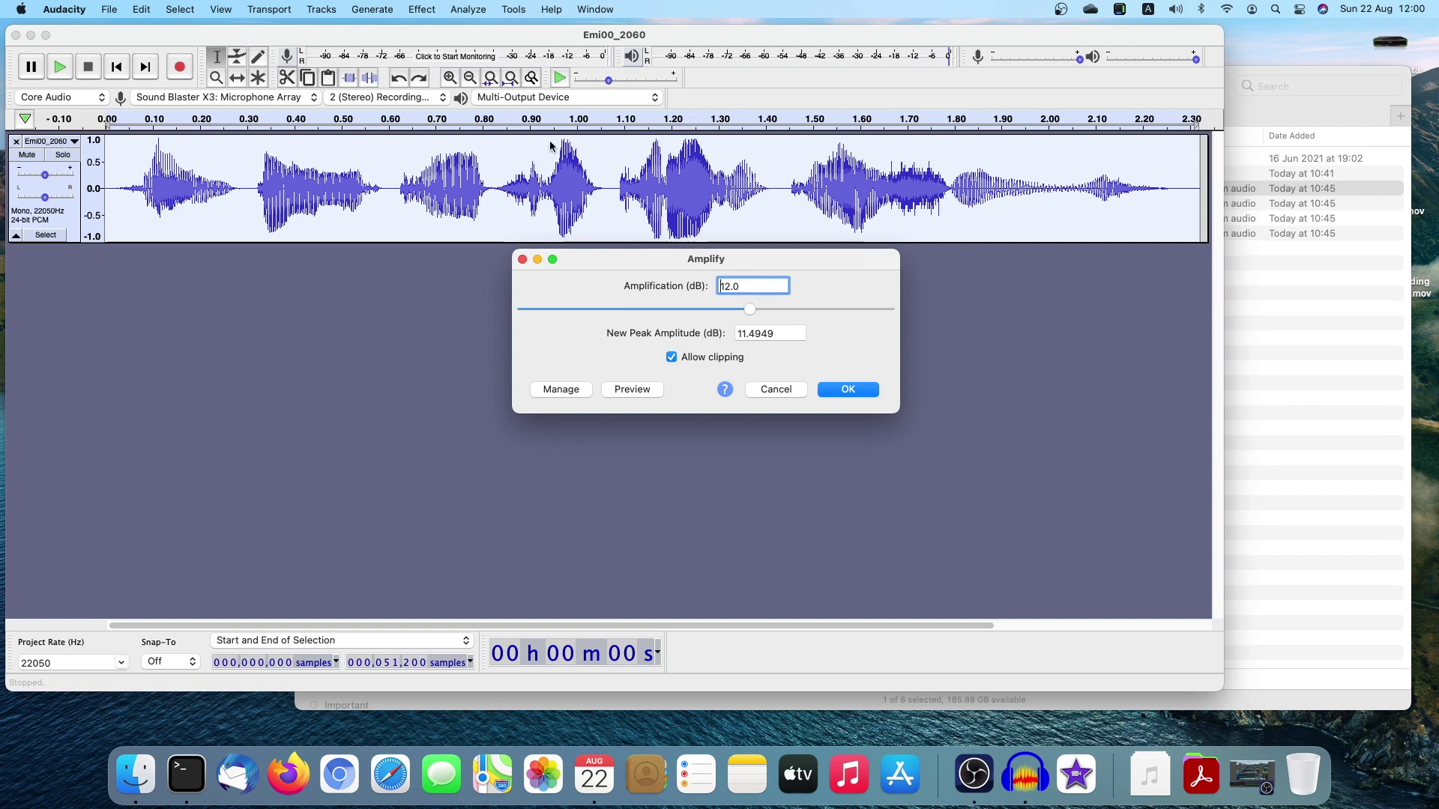
left_click(832, 389)
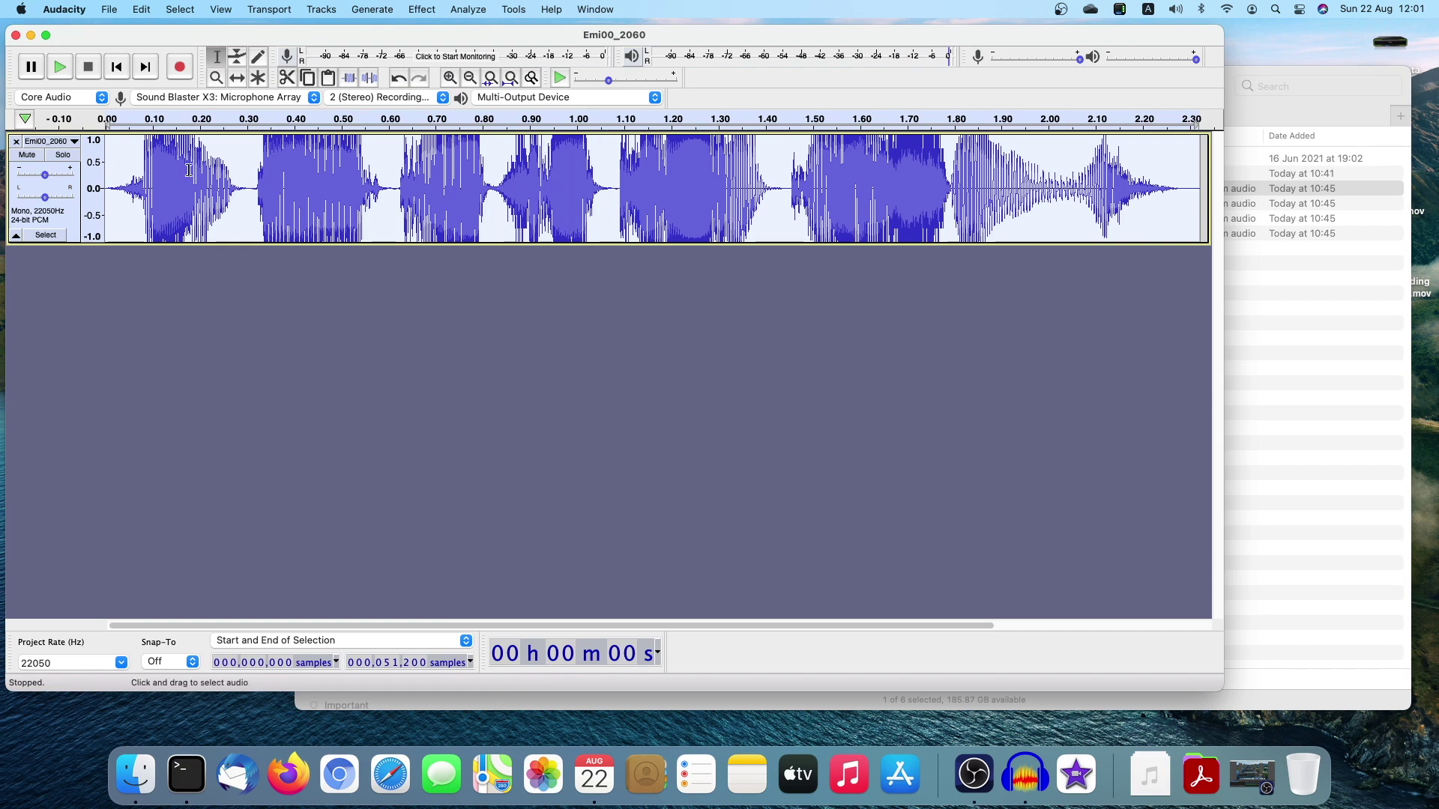
Step: Play the amplified clip from its beginning and stop playback
left_click(120, 69)
left_click(60, 68)
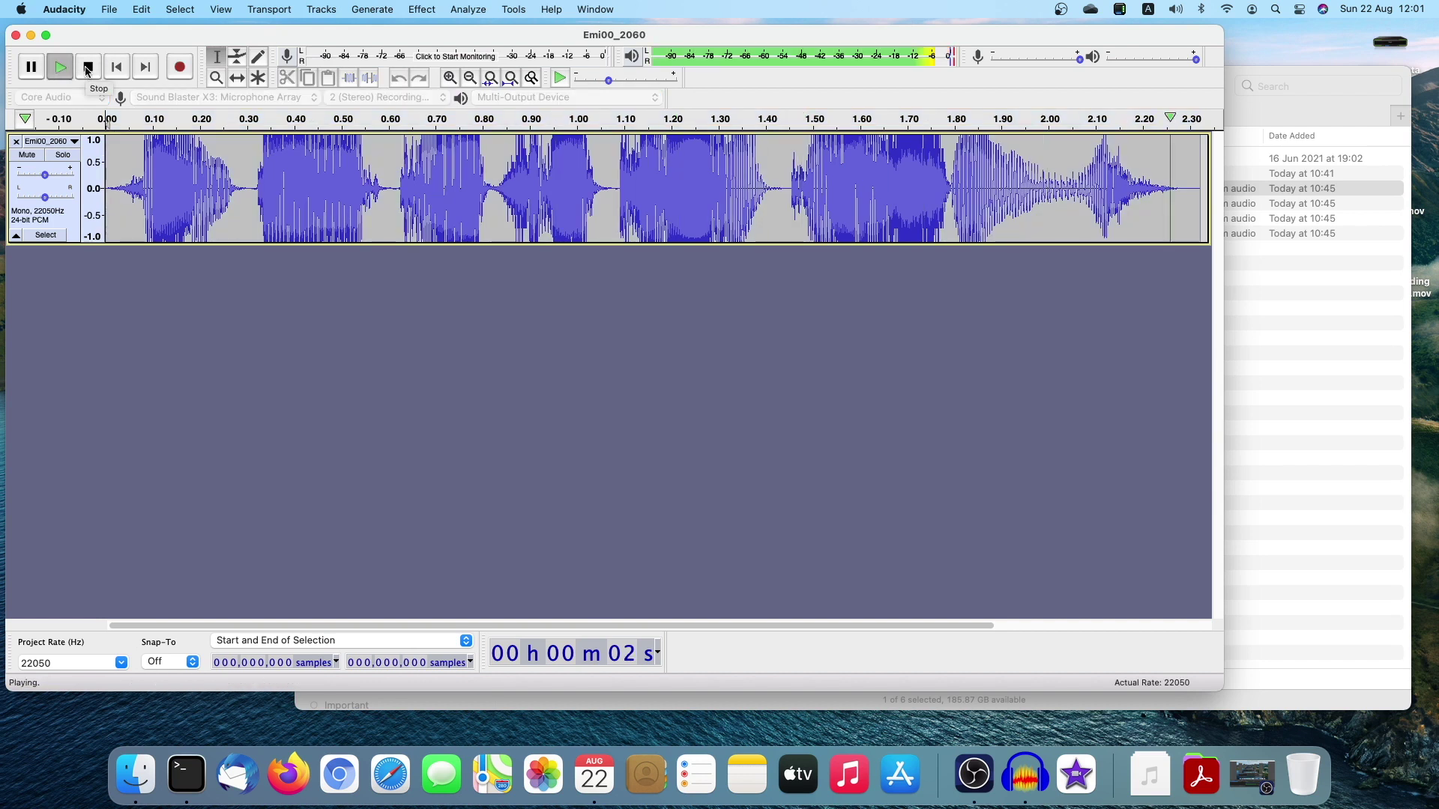
left_click(89, 69)
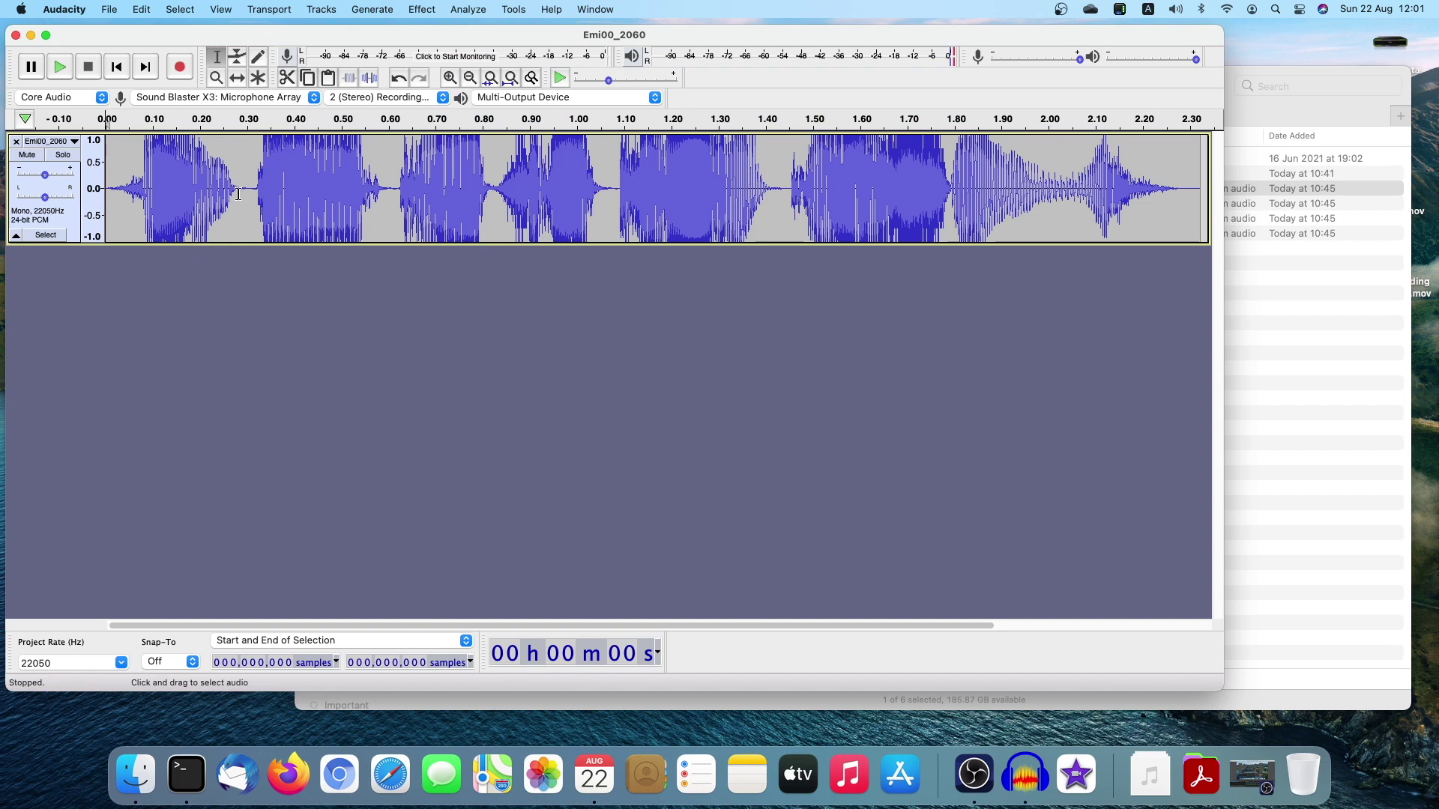
Step: Place the cursor in the amplified clip's pauses at about 0.29 s and 1.07 s
left_click(244, 225)
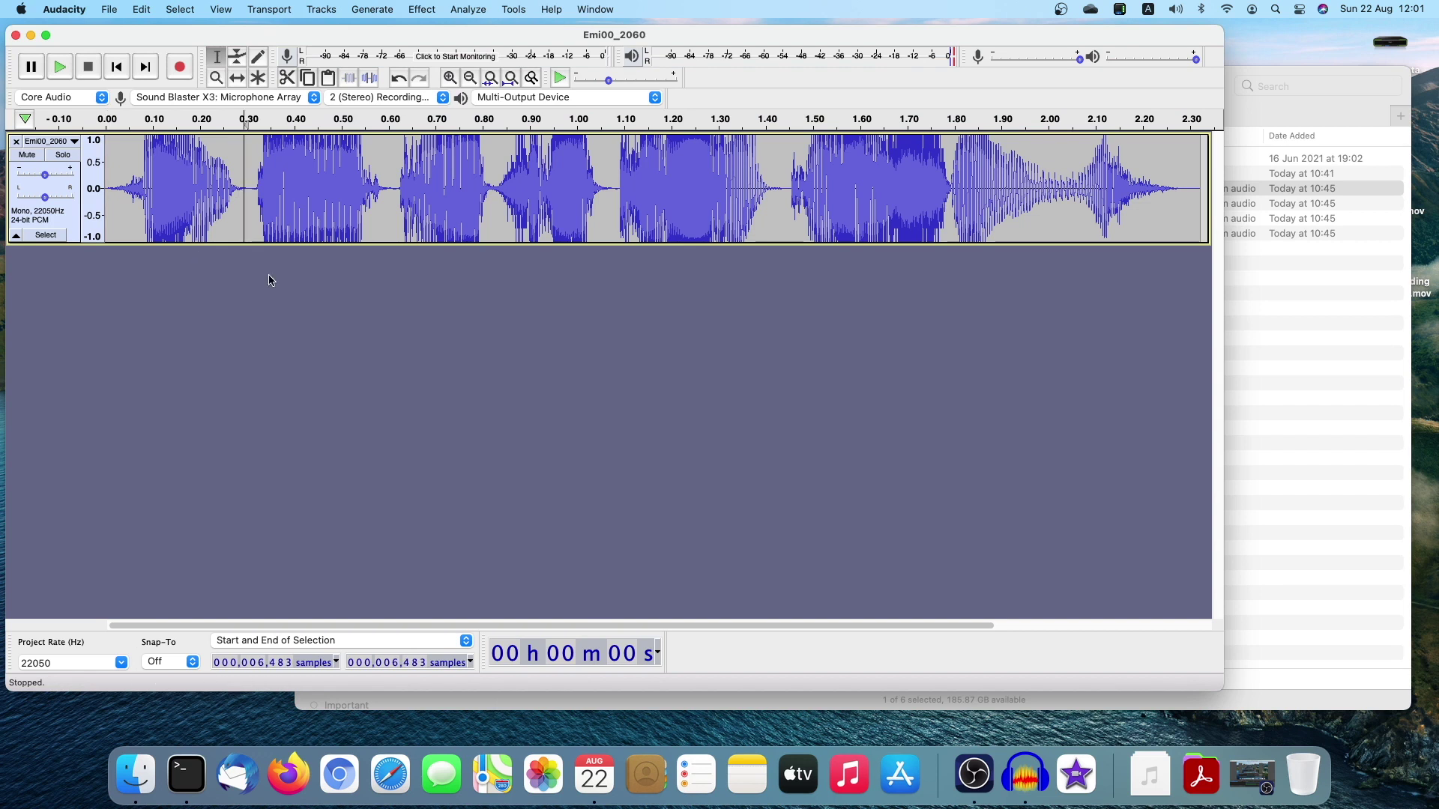
left_click(610, 210)
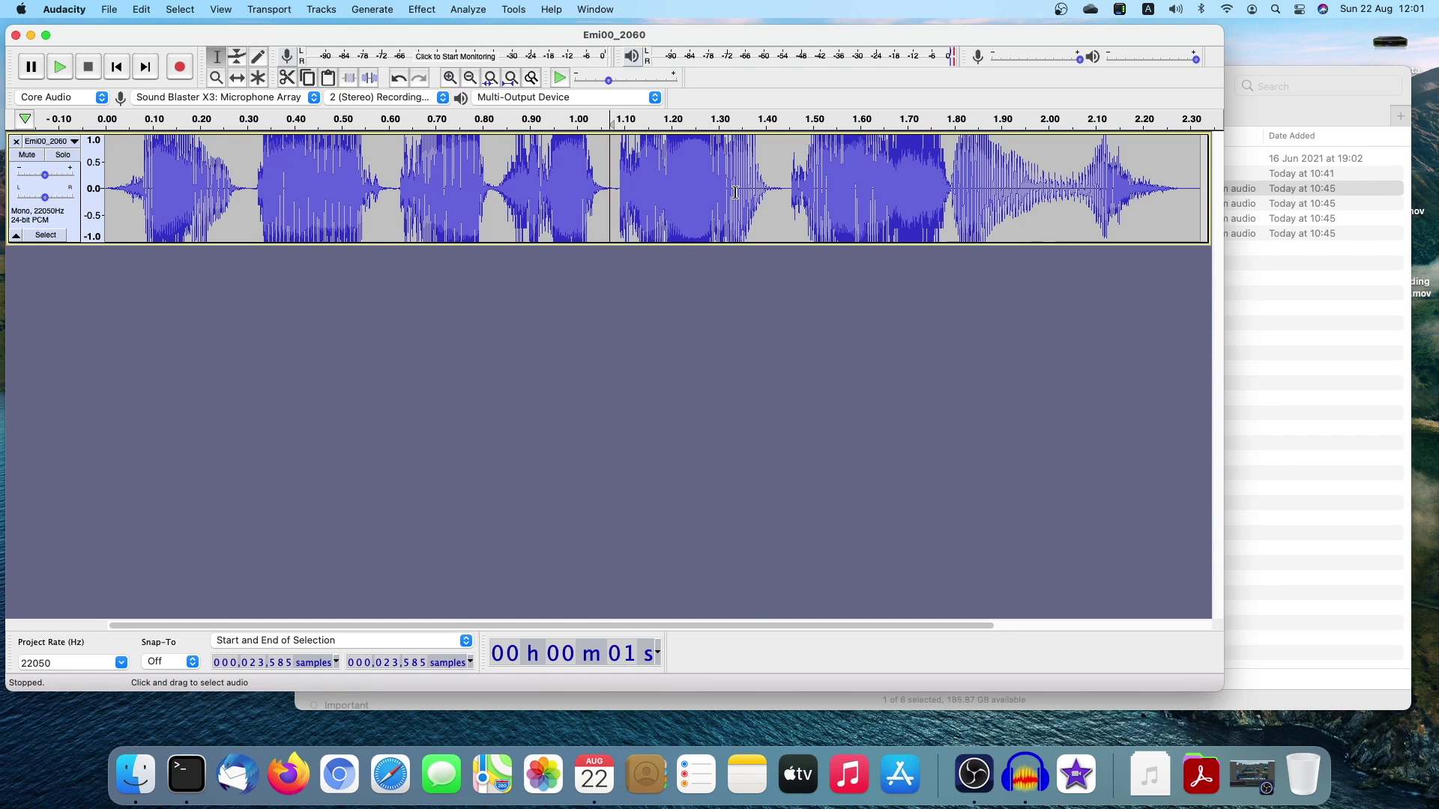
Step: Undo the 12 dB amplification and clear the clip's selection
left_click(617, 186)
key("ctrl+z")
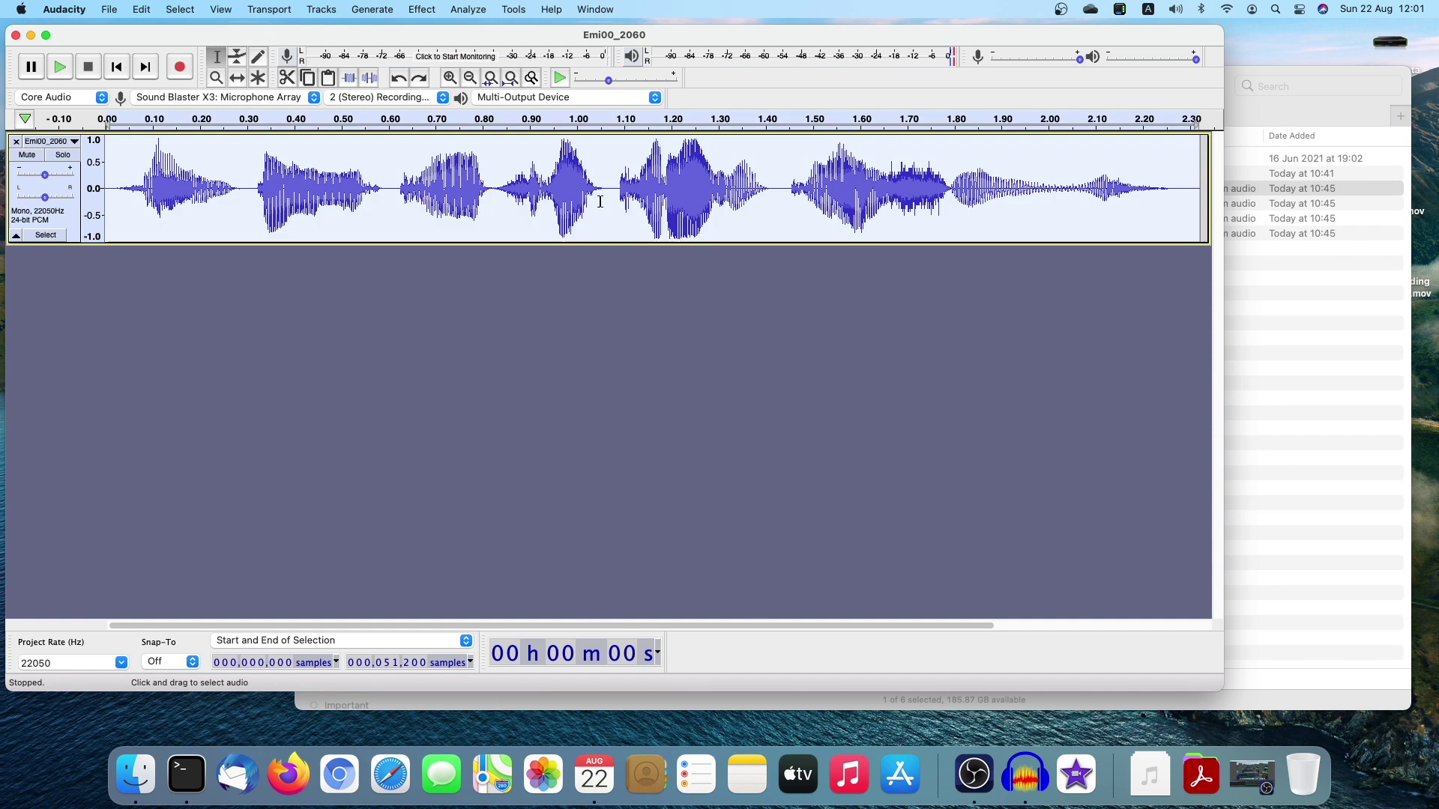
left_click(591, 201)
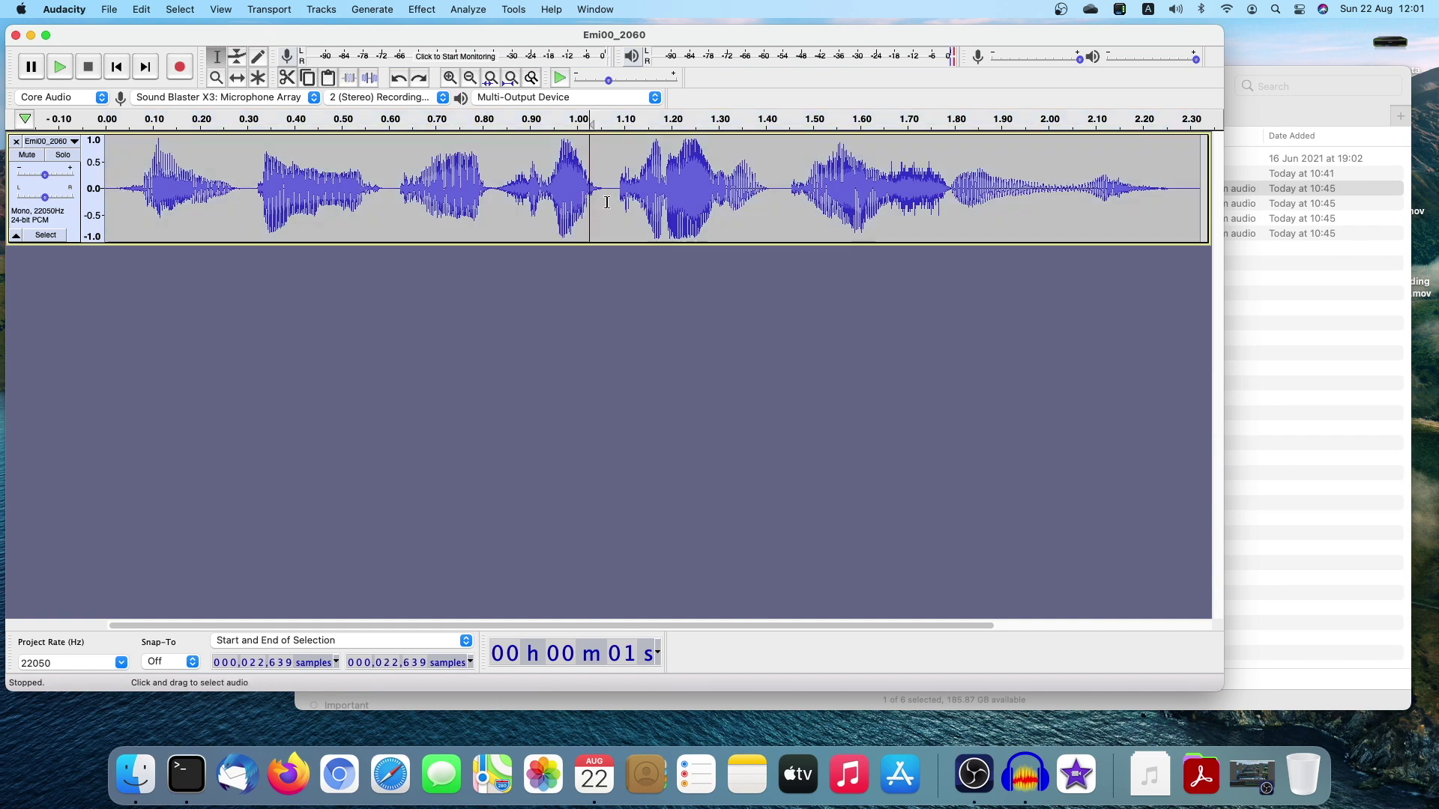
Step: Examine the quiet part and the loud peak between about 0.8 s and 1.06 s in the voice clip
left_click(547, 200)
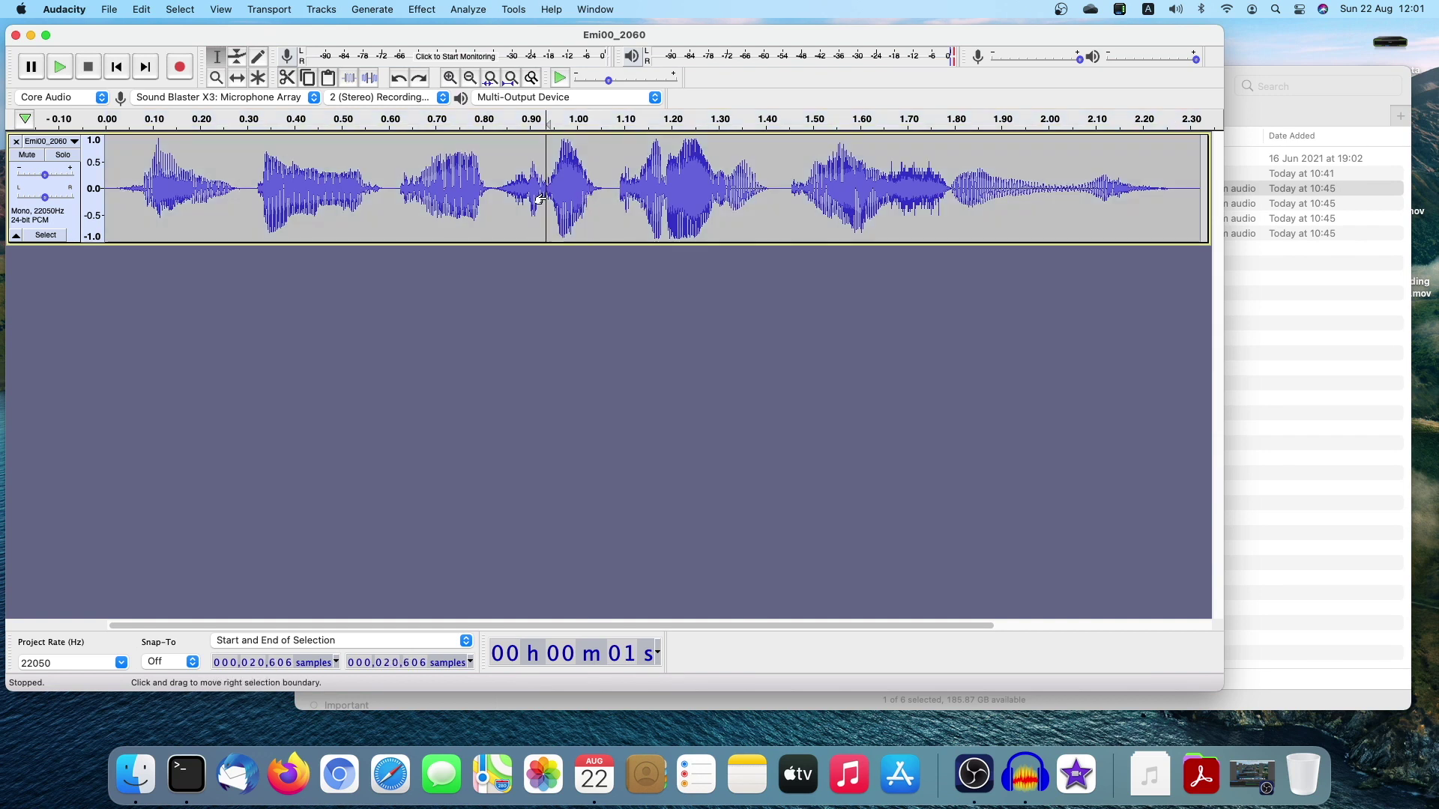
left_click(551, 158)
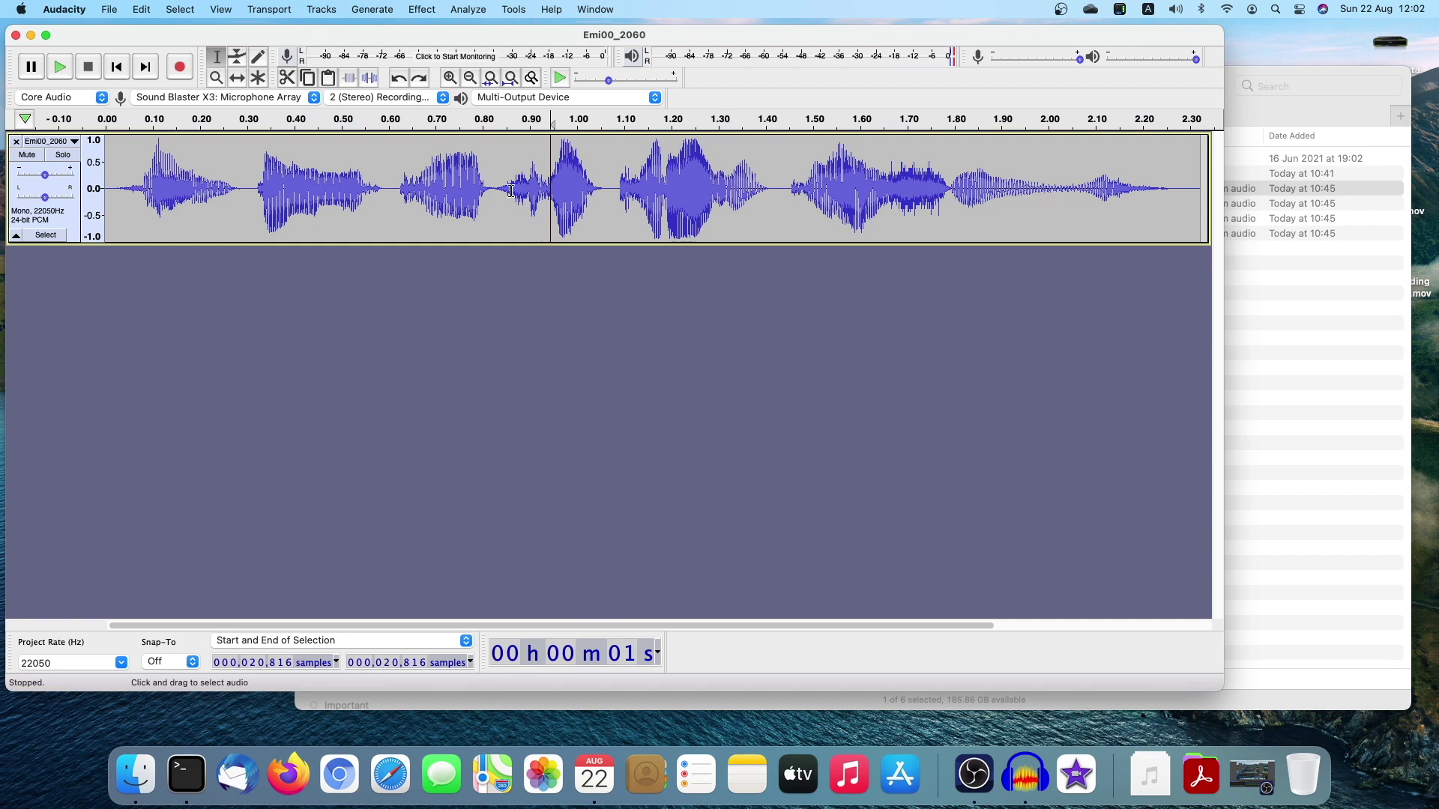
left_click_drag(493, 191, 543, 192)
left_click(564, 156)
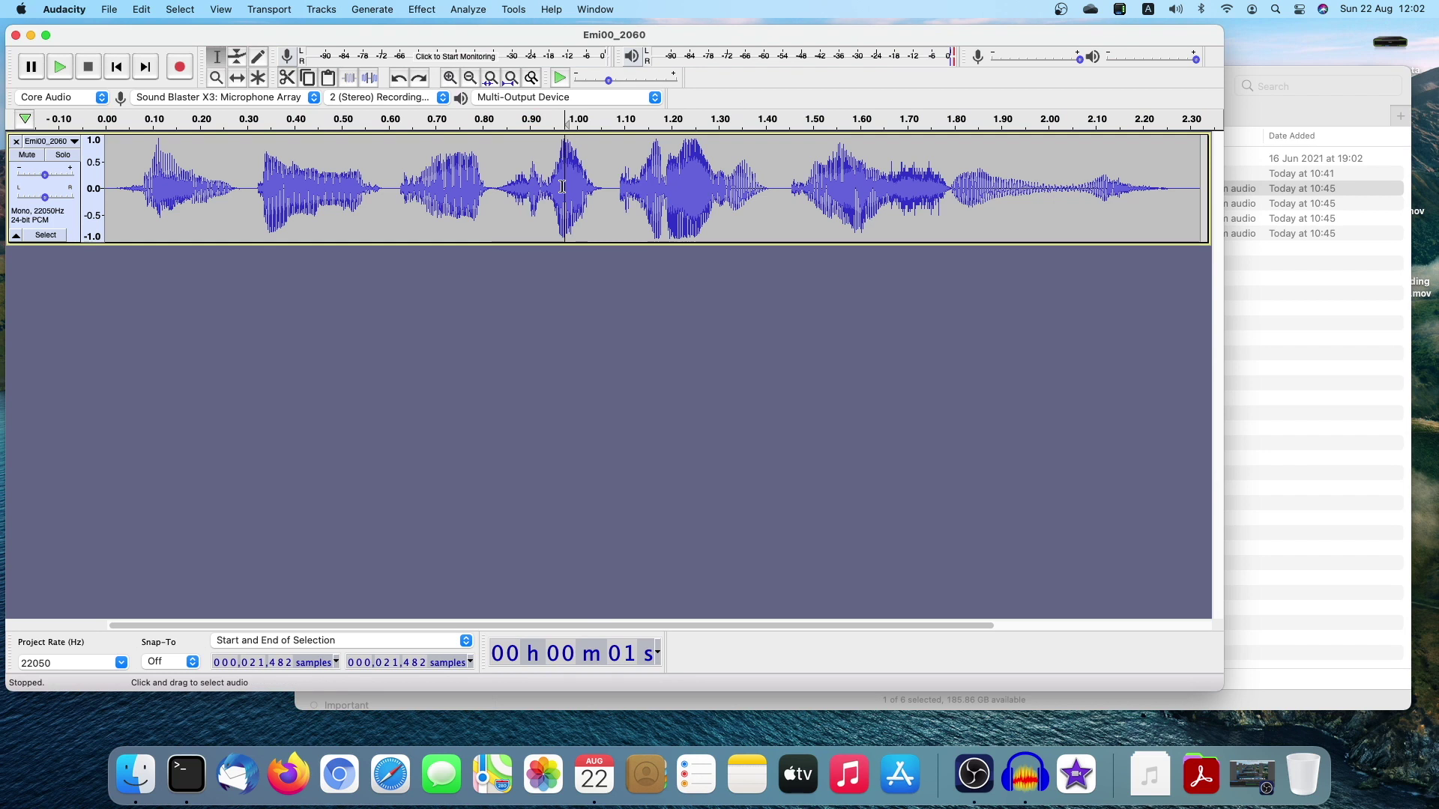
left_click(605, 166)
Step: Apply the Compressor to the whole clip with threshold -12 dB, noise floor -40 dB, ratio 6:1, attack 0.20 s and release 1.0 s
left_click(114, 192)
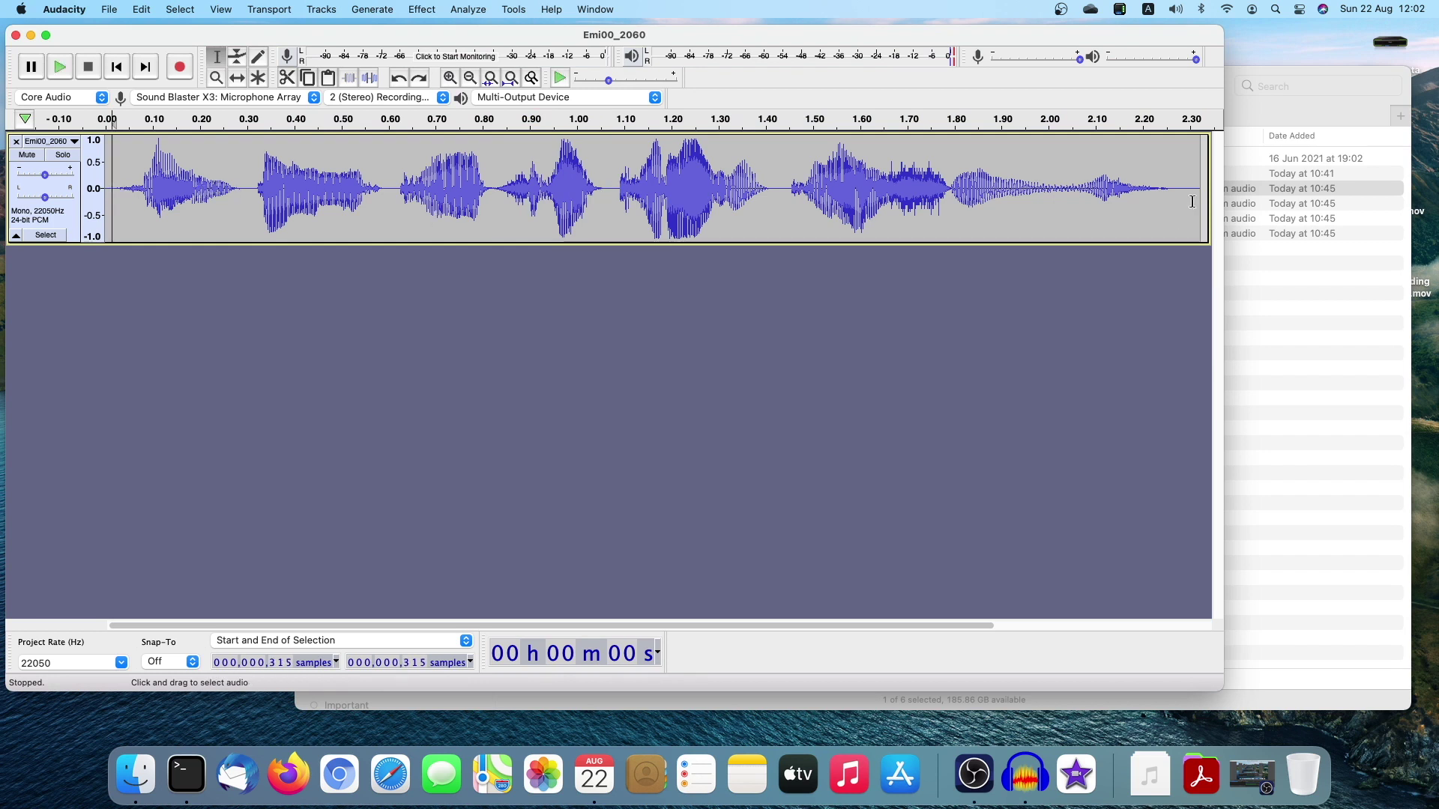
left_click_drag(1191, 201, 101, 196)
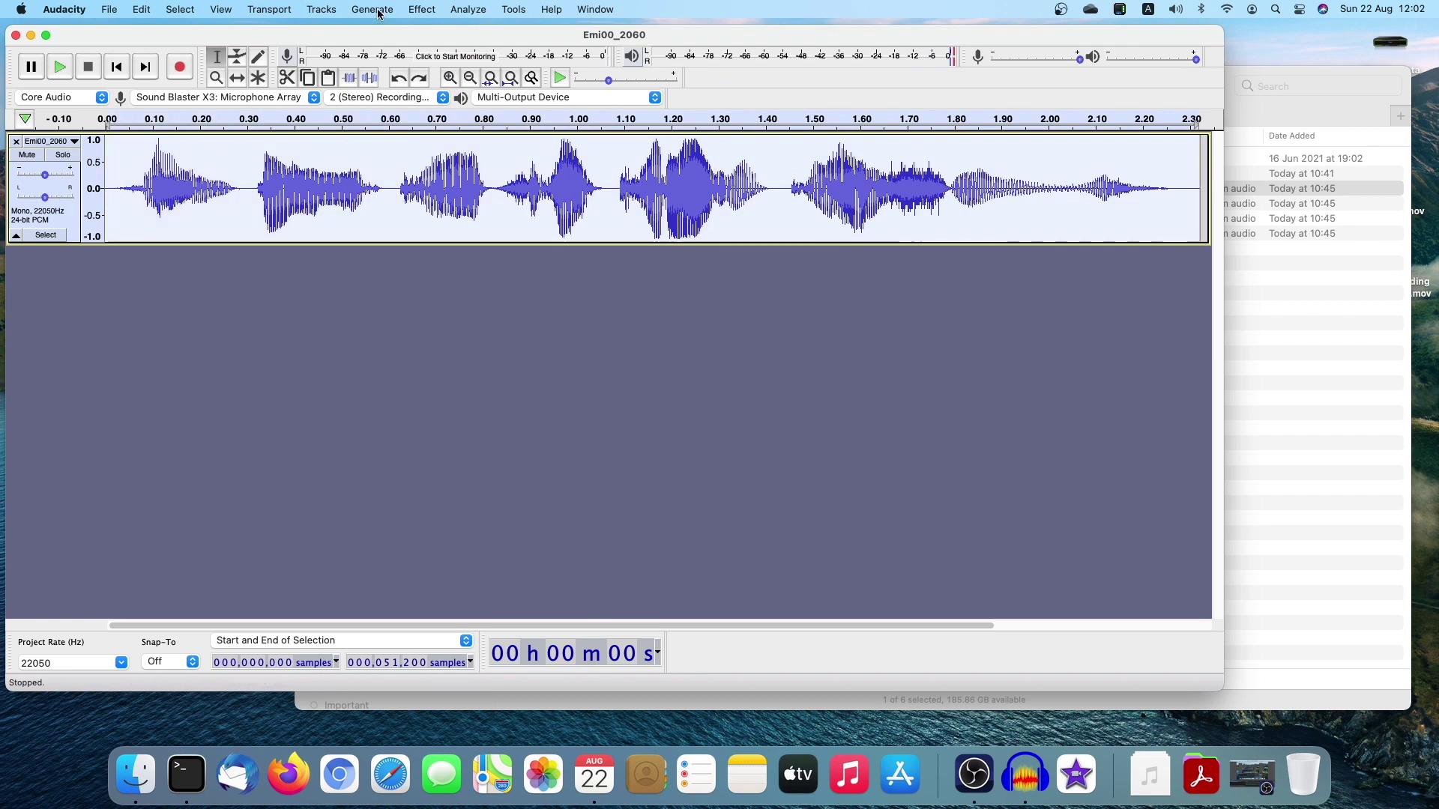
left_click(422, 10)
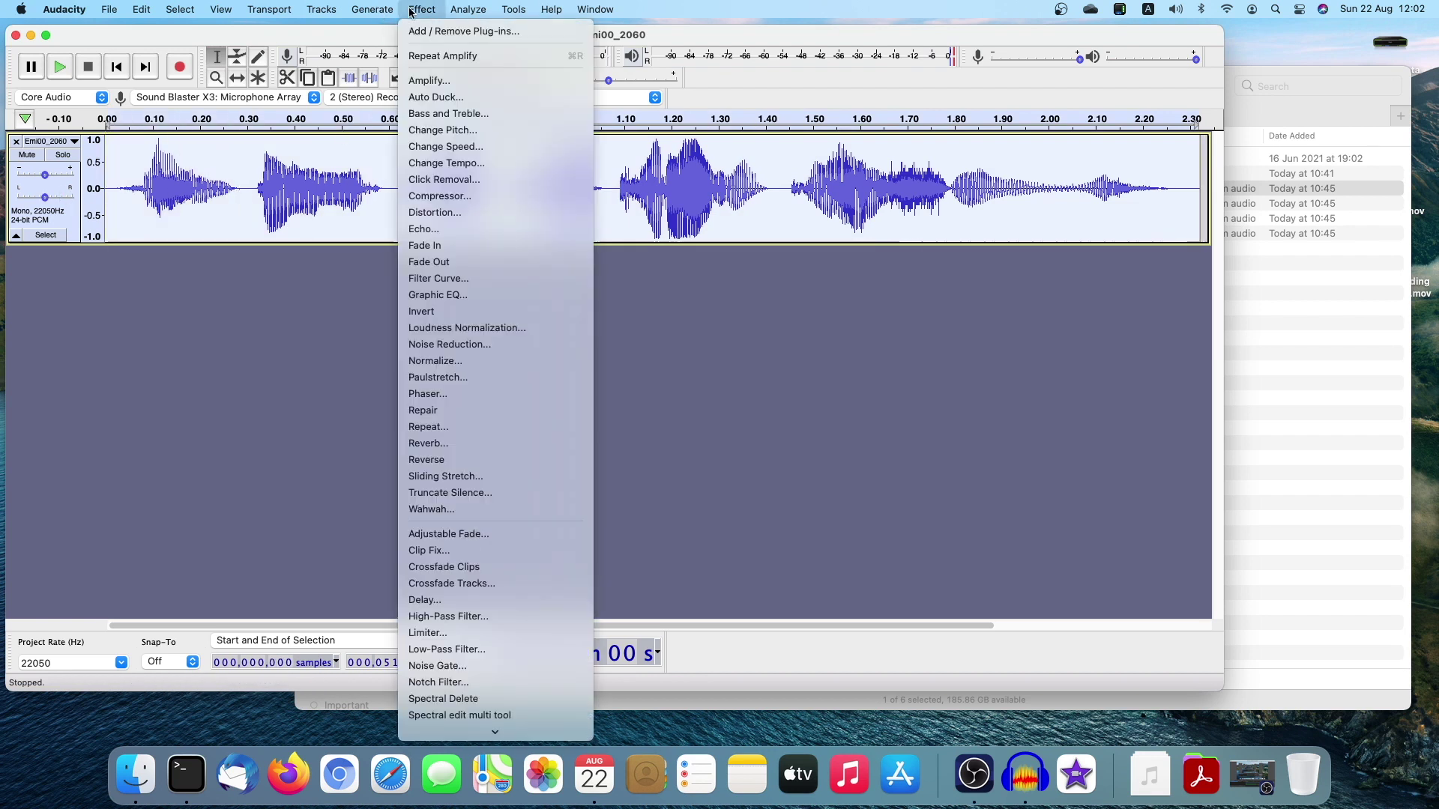
left_click(463, 199)
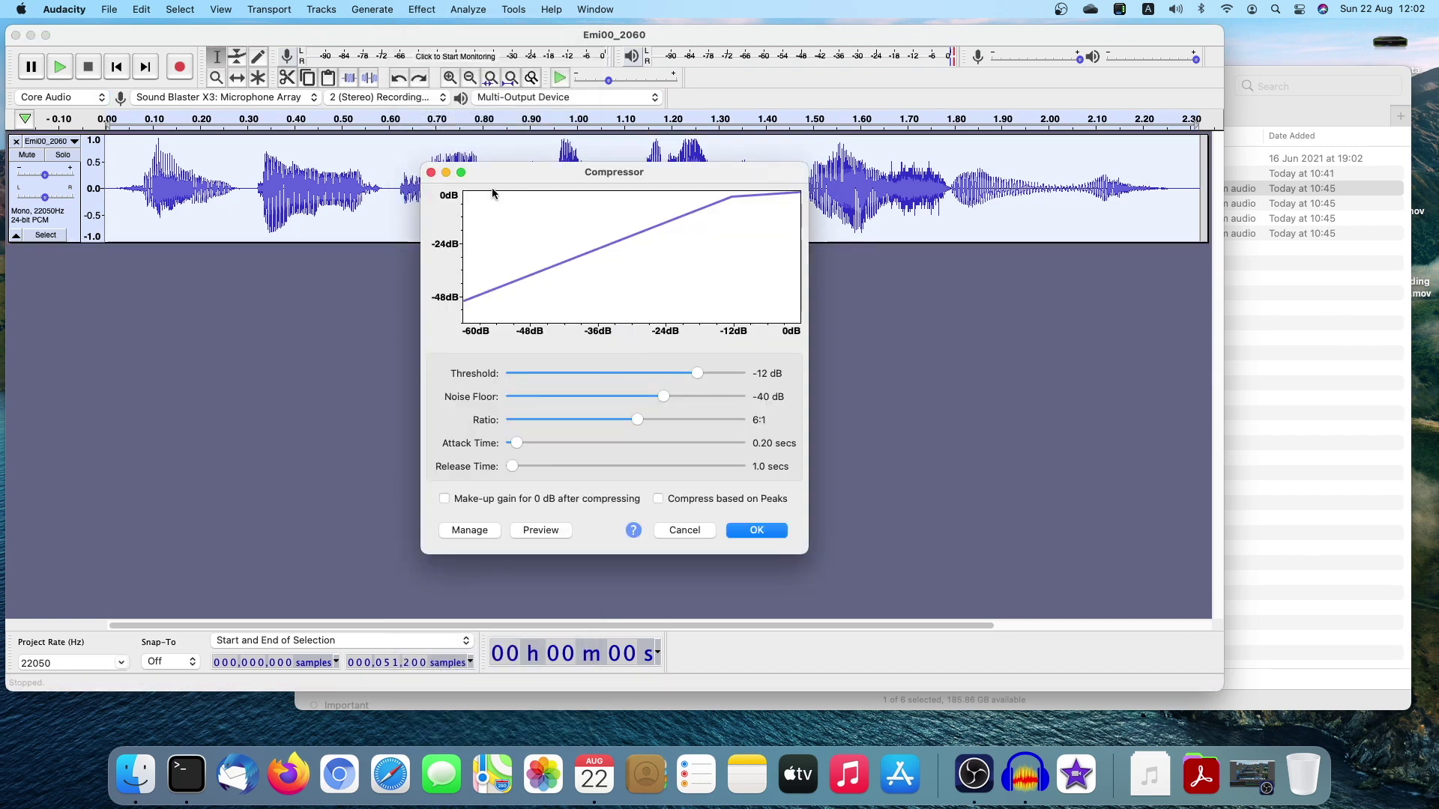
left_click_drag(511, 171, 592, 236)
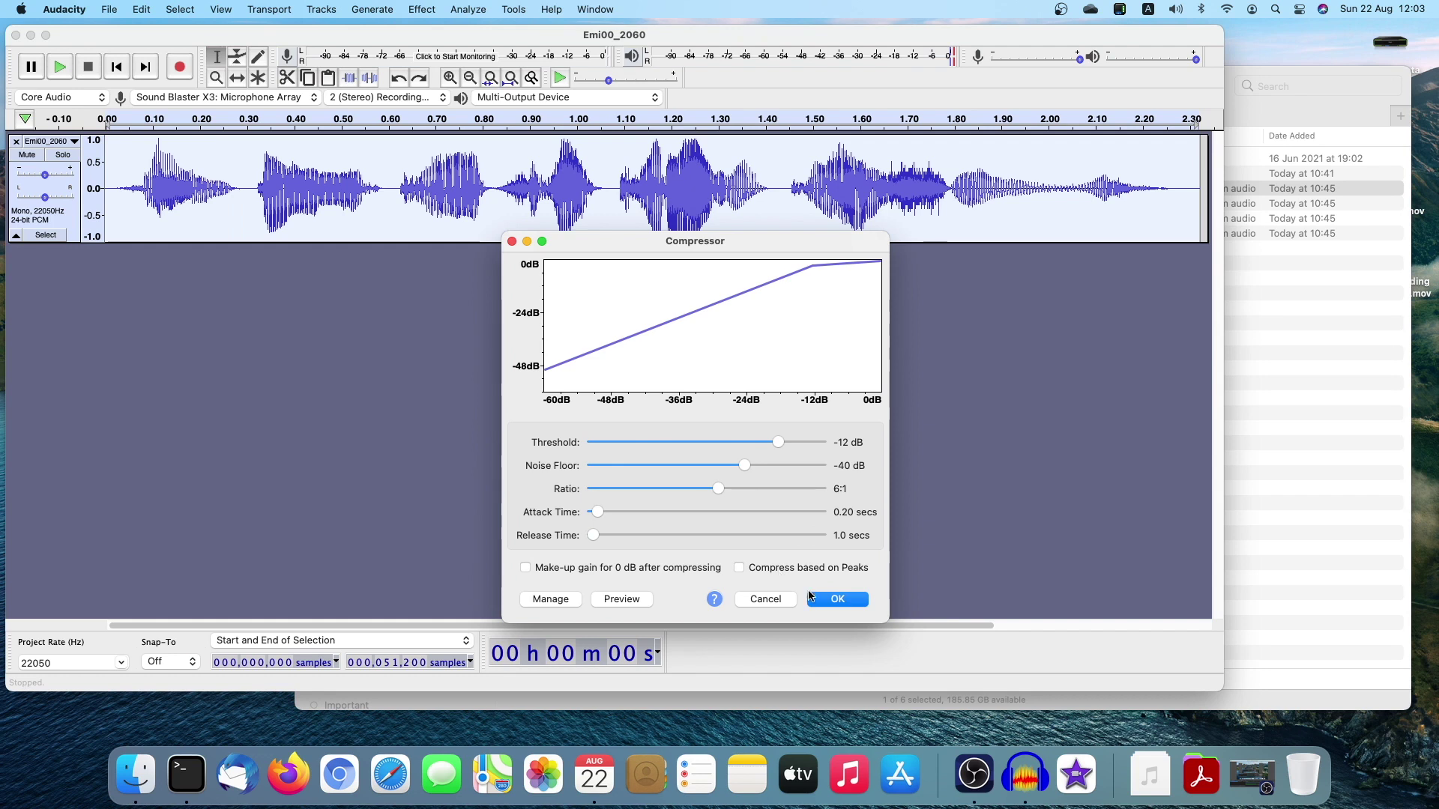
left_click(833, 600)
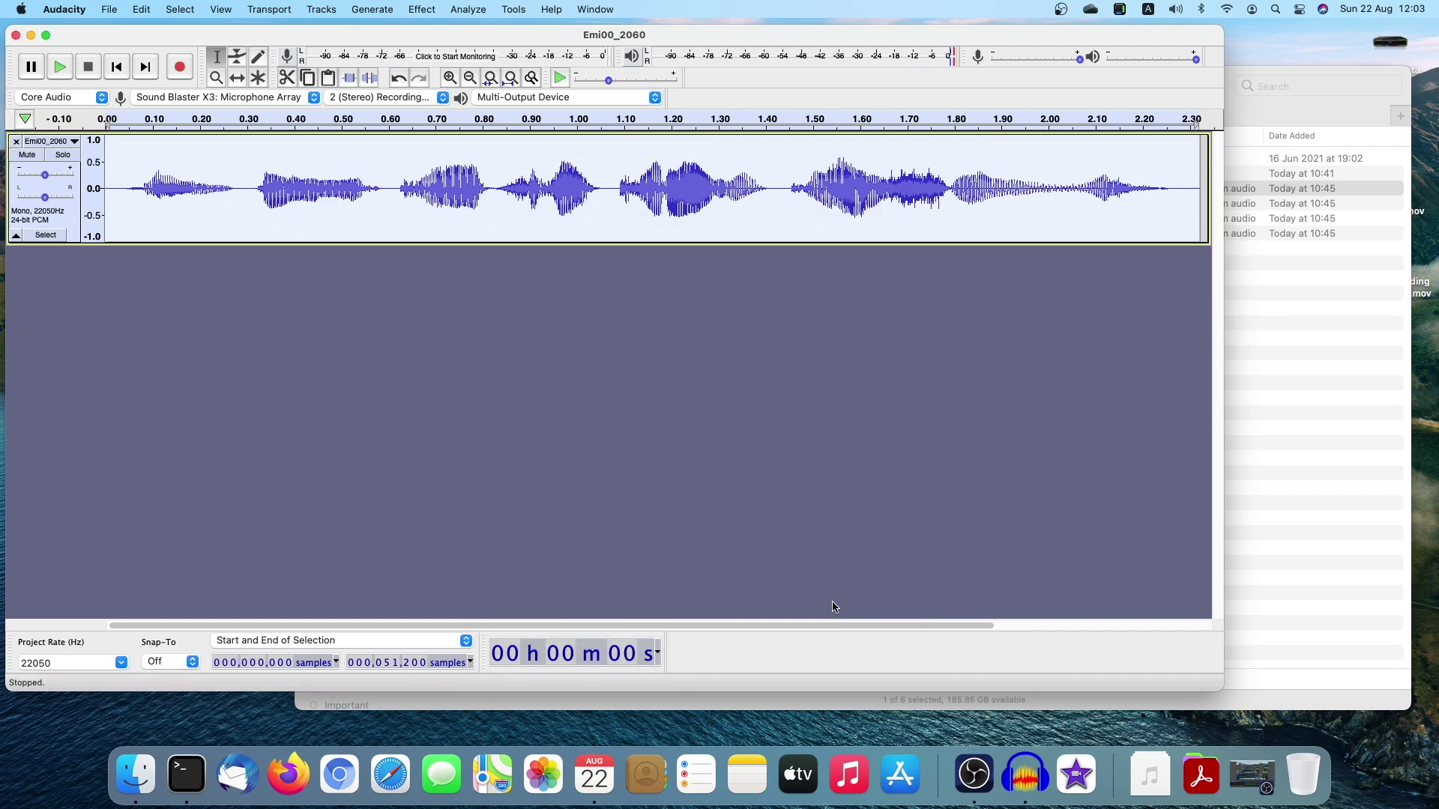
Step: Select the compressed syllable from about 0.93 s to 1.06 s to examine its peak
left_click(591, 204)
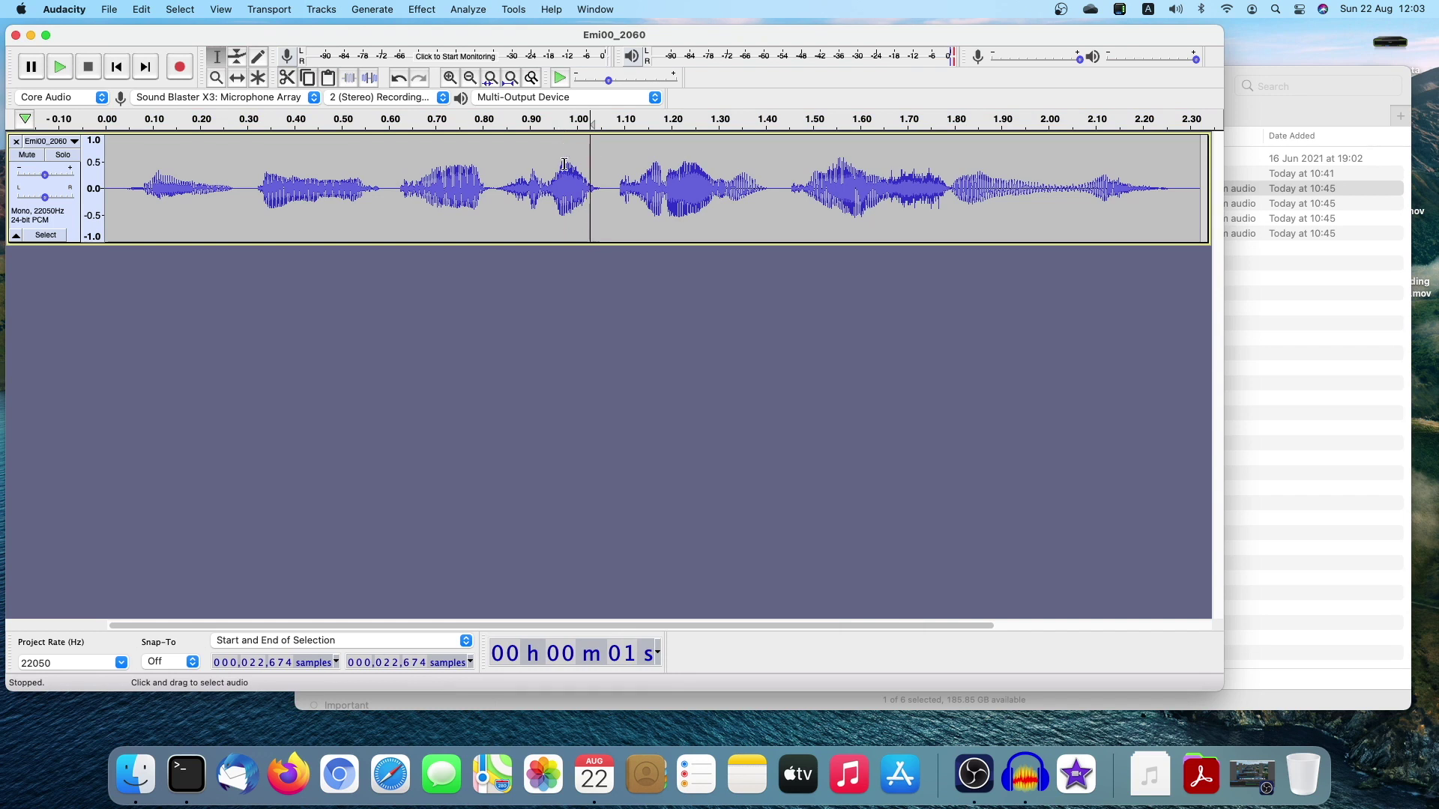
left_click(546, 198)
left_click(604, 190, "shift")
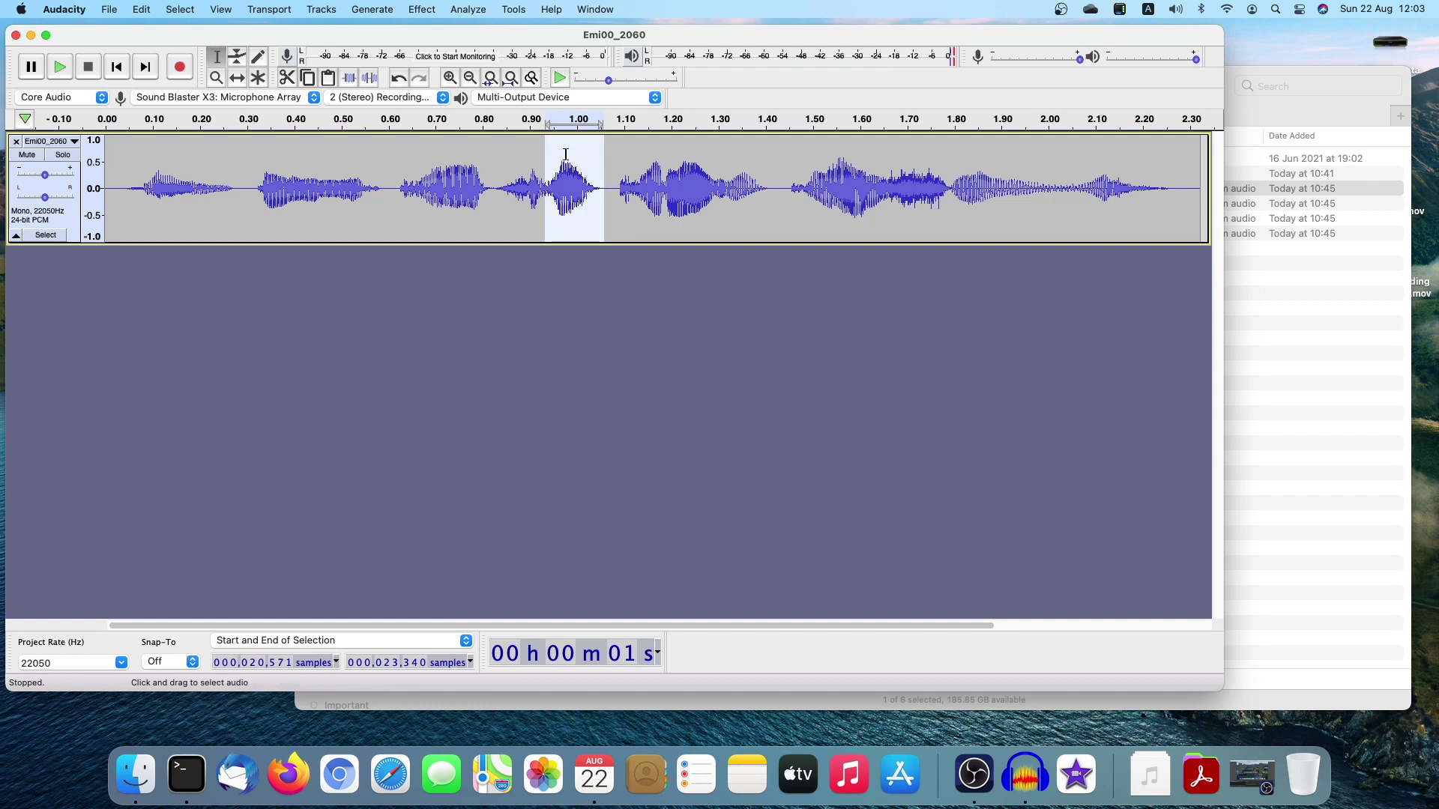
Step: Select the whole compressed clip and amplify it by 12 dB with clipping allowed
left_click(116, 67)
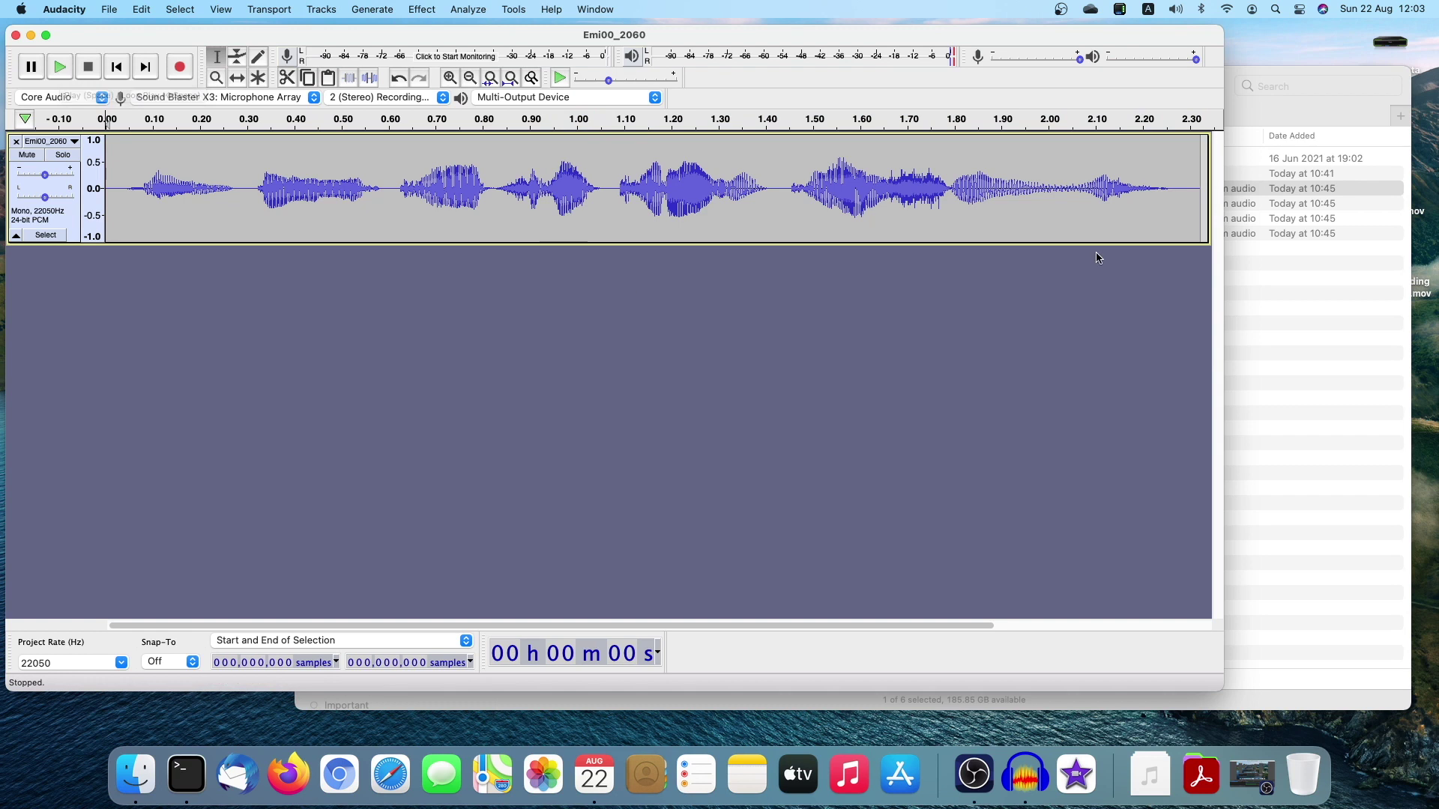
left_click_drag(1198, 183, 99, 174)
left_click(372, 9)
mouse_move(420, 9)
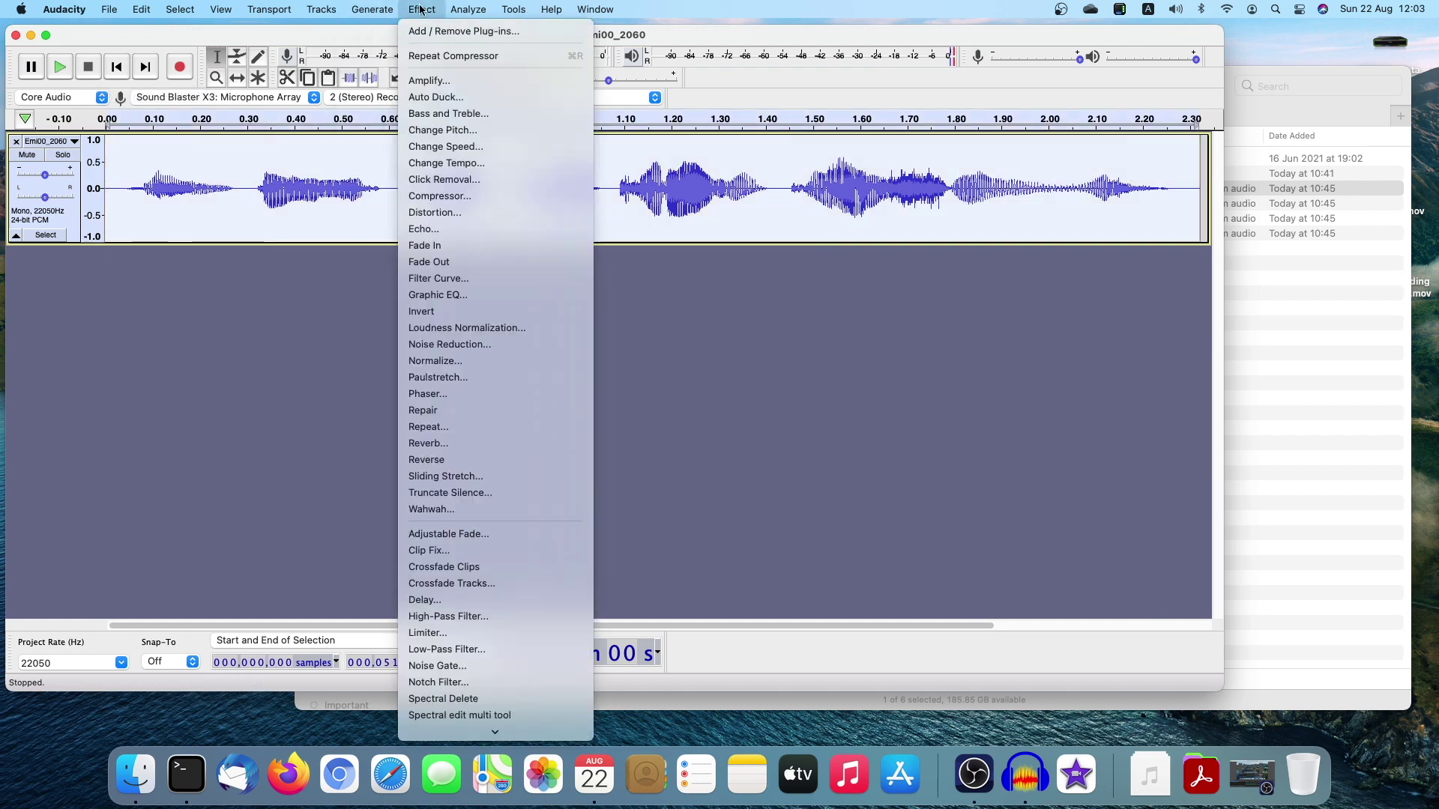
left_click(429, 80)
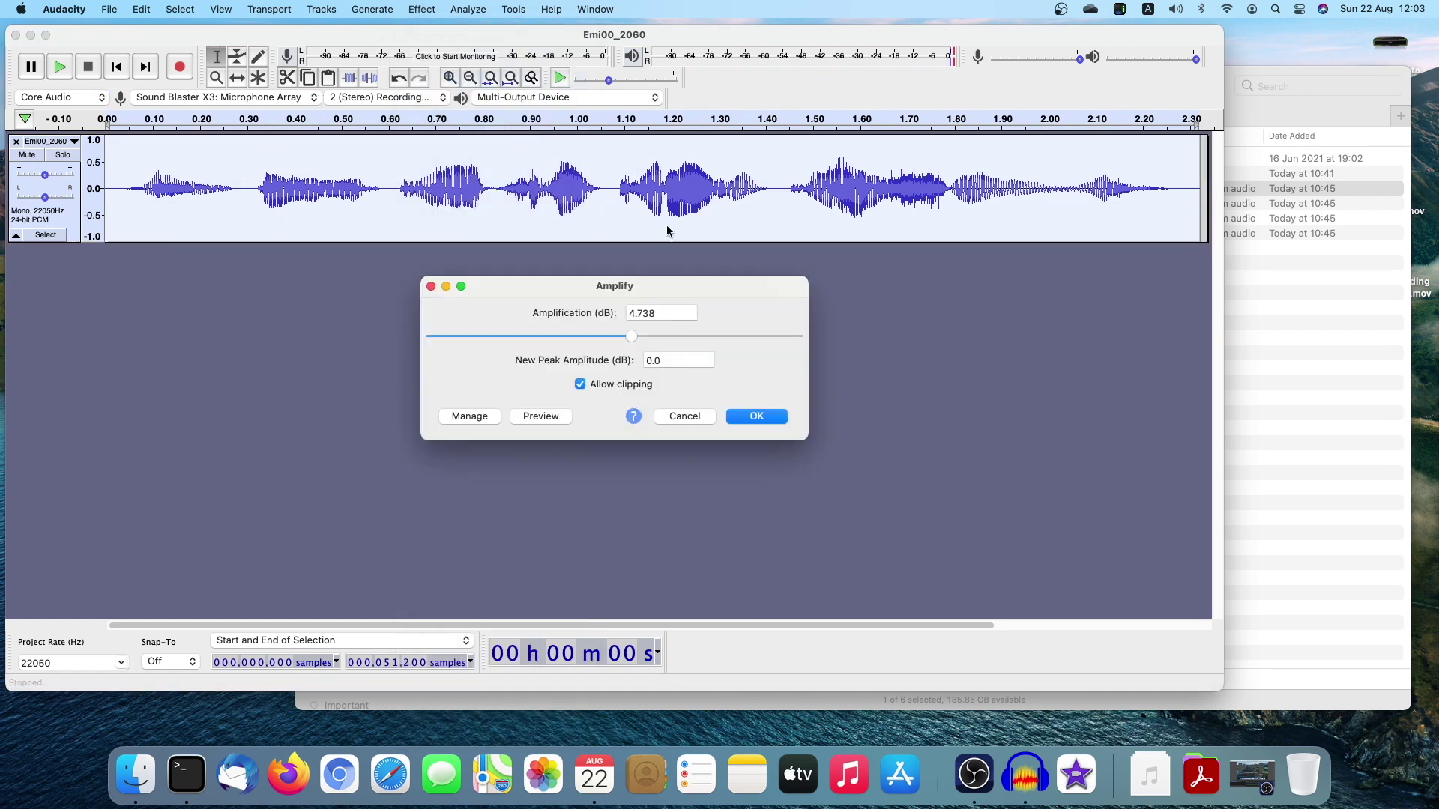
double_click(659, 313)
type("12")
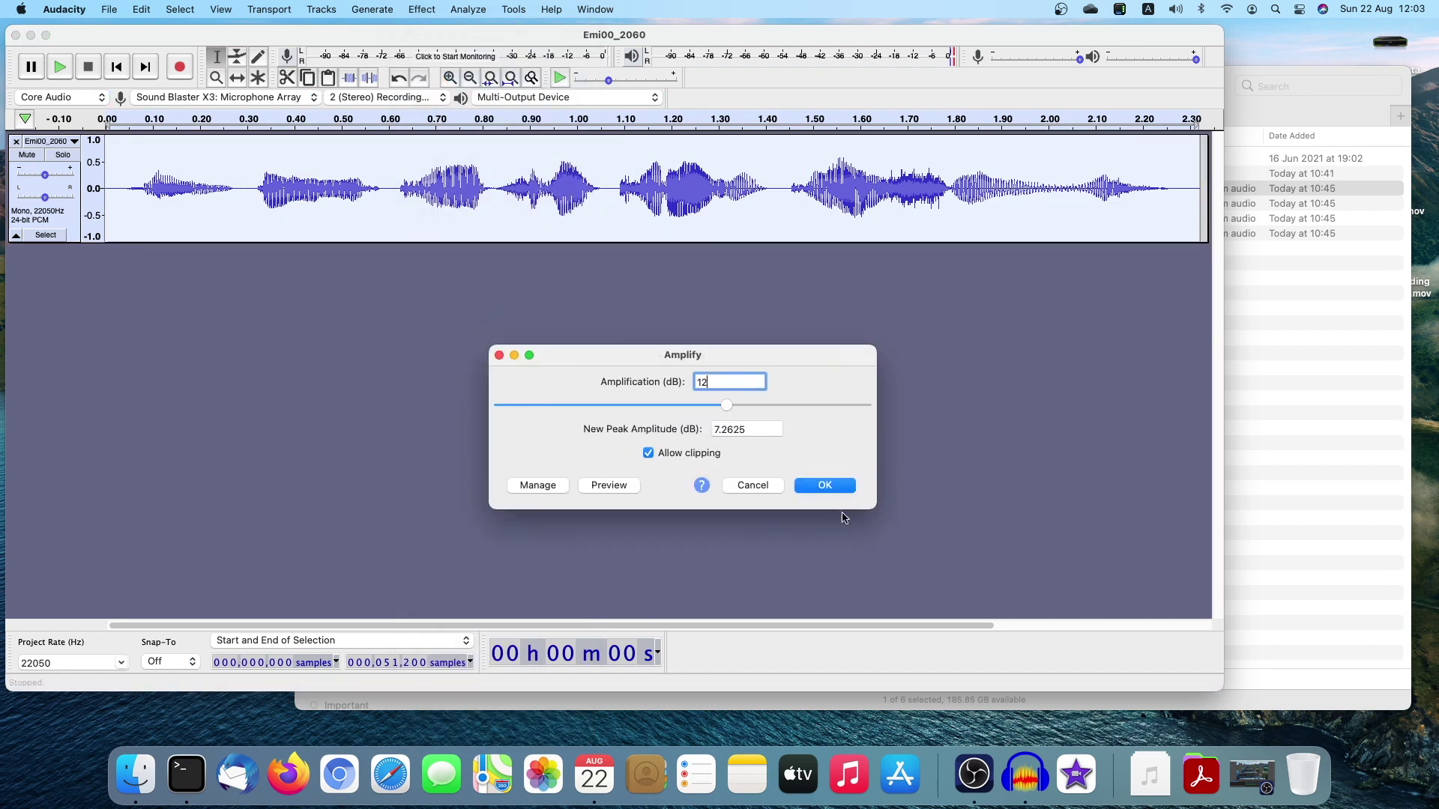
key("Return")
Step: Play the compressed and amplified clip from its beginning, then stop playback
left_click(650, 217)
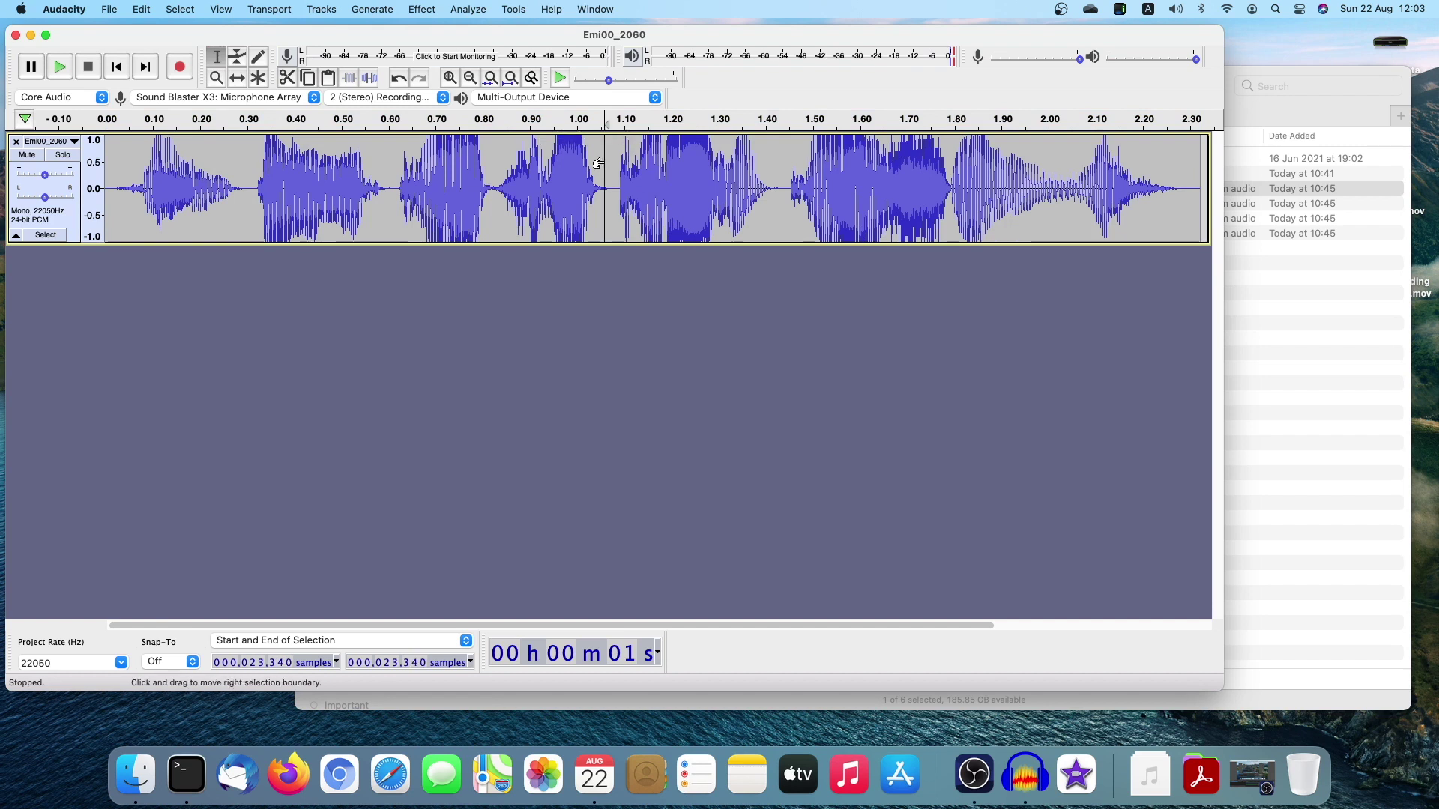
left_click(116, 66)
left_click(65, 71)
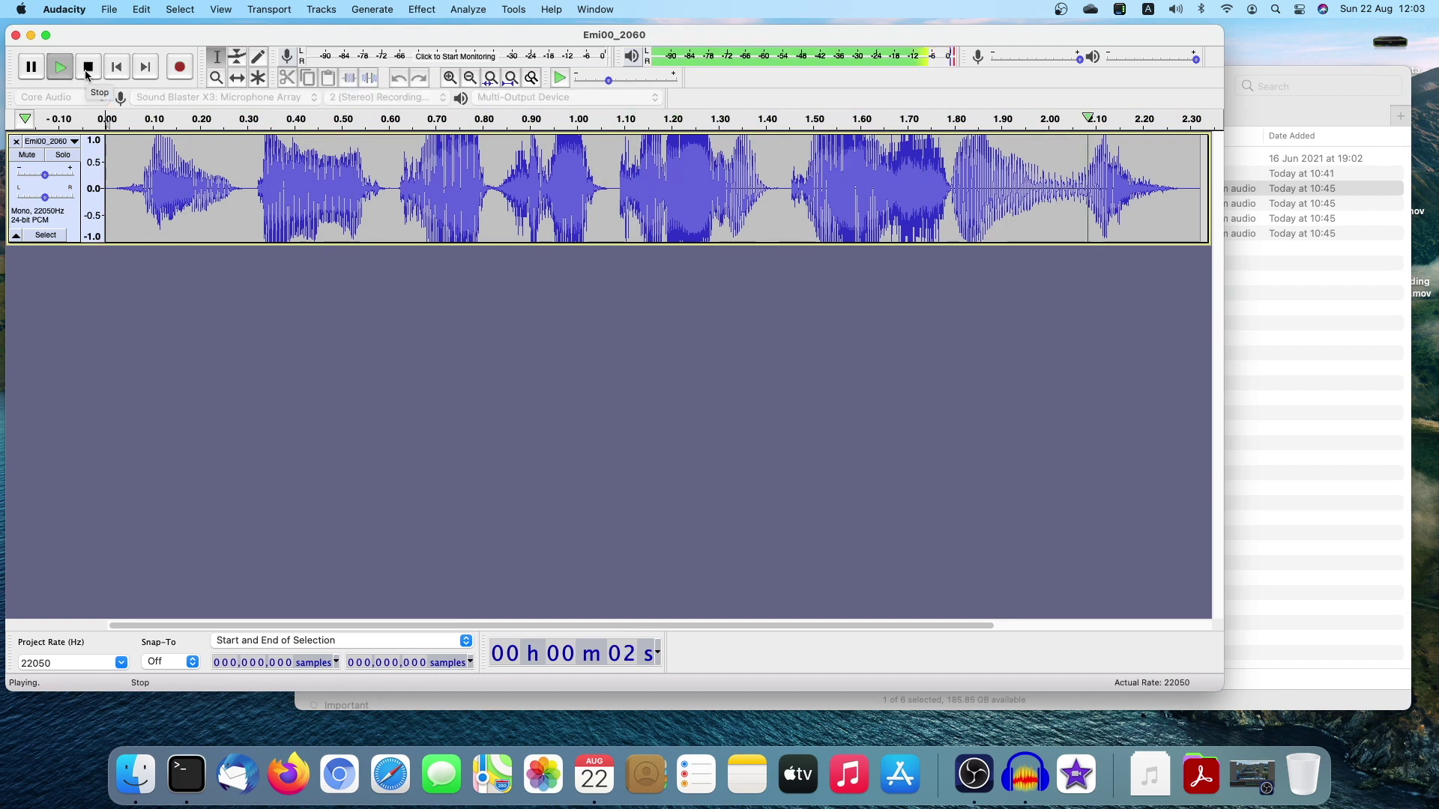
left_click(88, 69)
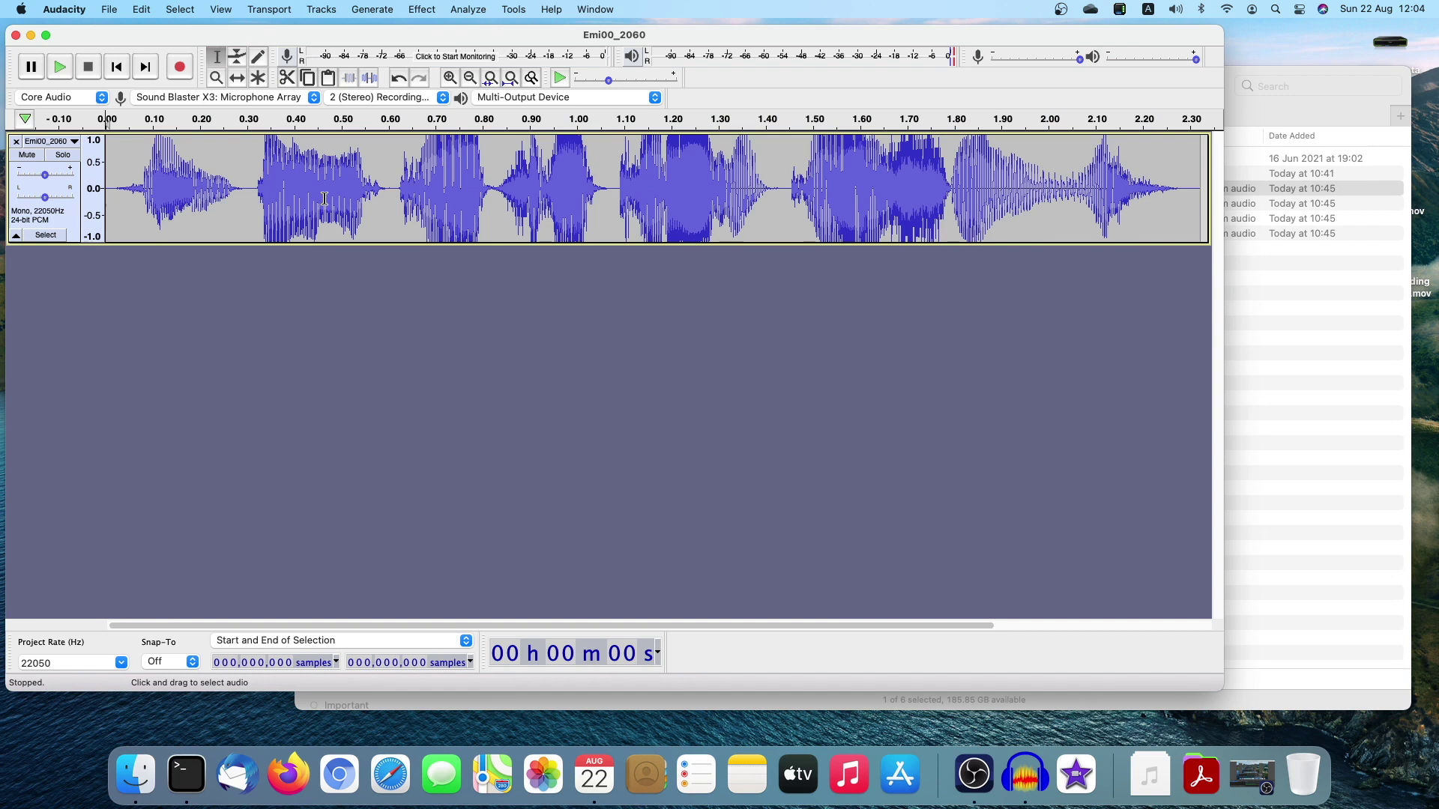
Step: Undo both the amplification and the compression, and return the cursor to the beginning of the clip
key("super+a")
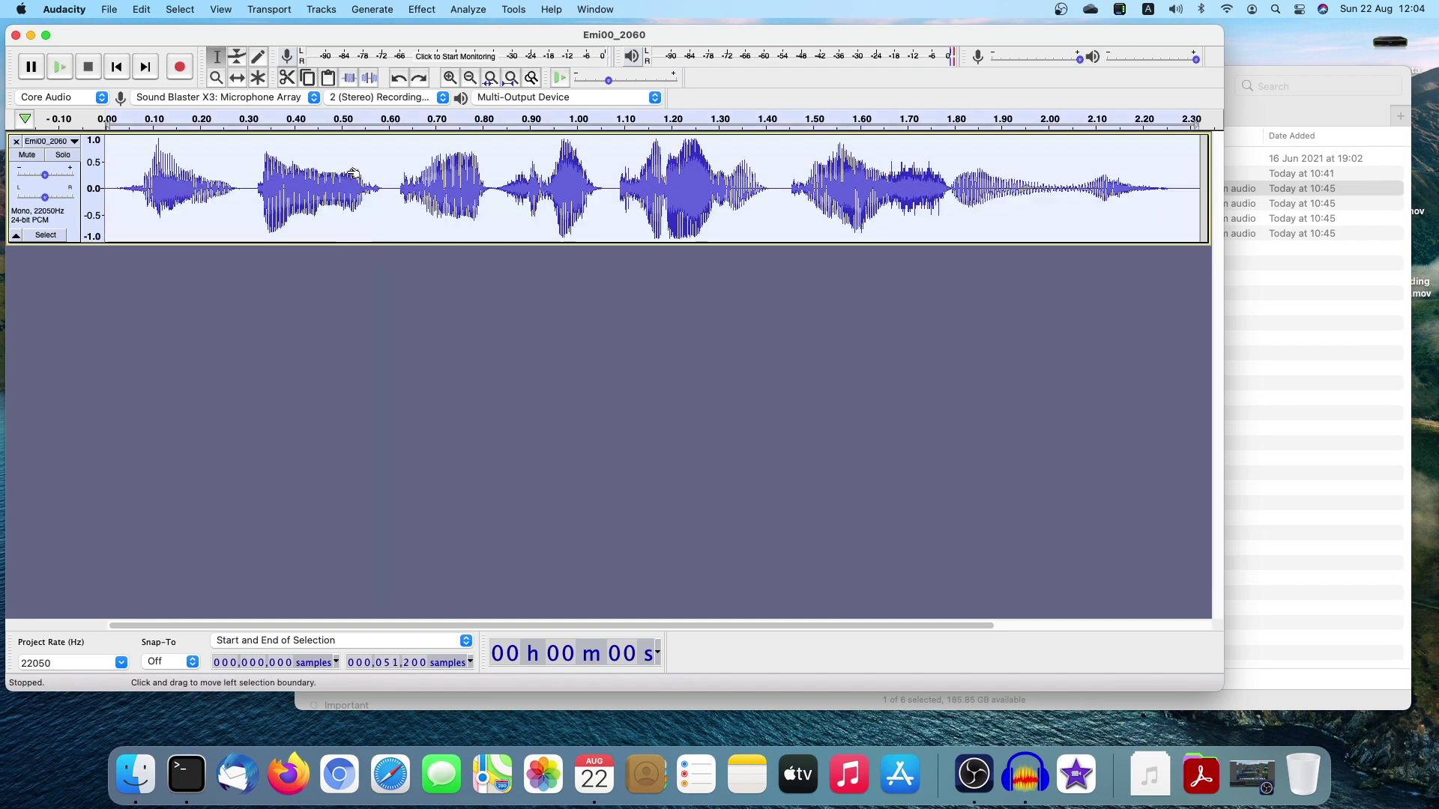
left_click(347, 173)
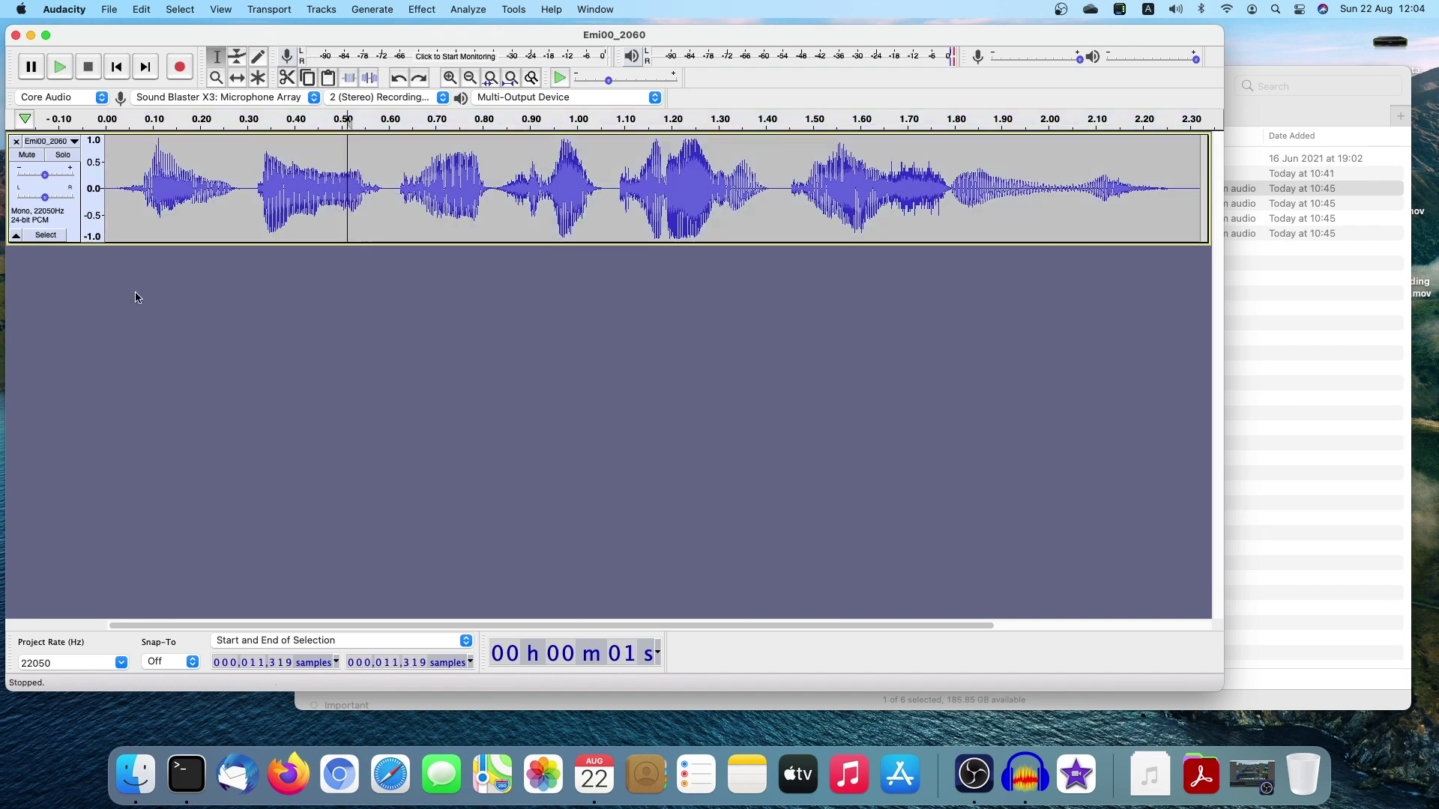
left_click(116, 67)
Step: Add a new mono track and paste the copied voice clip at its beginning
left_click(267, 9)
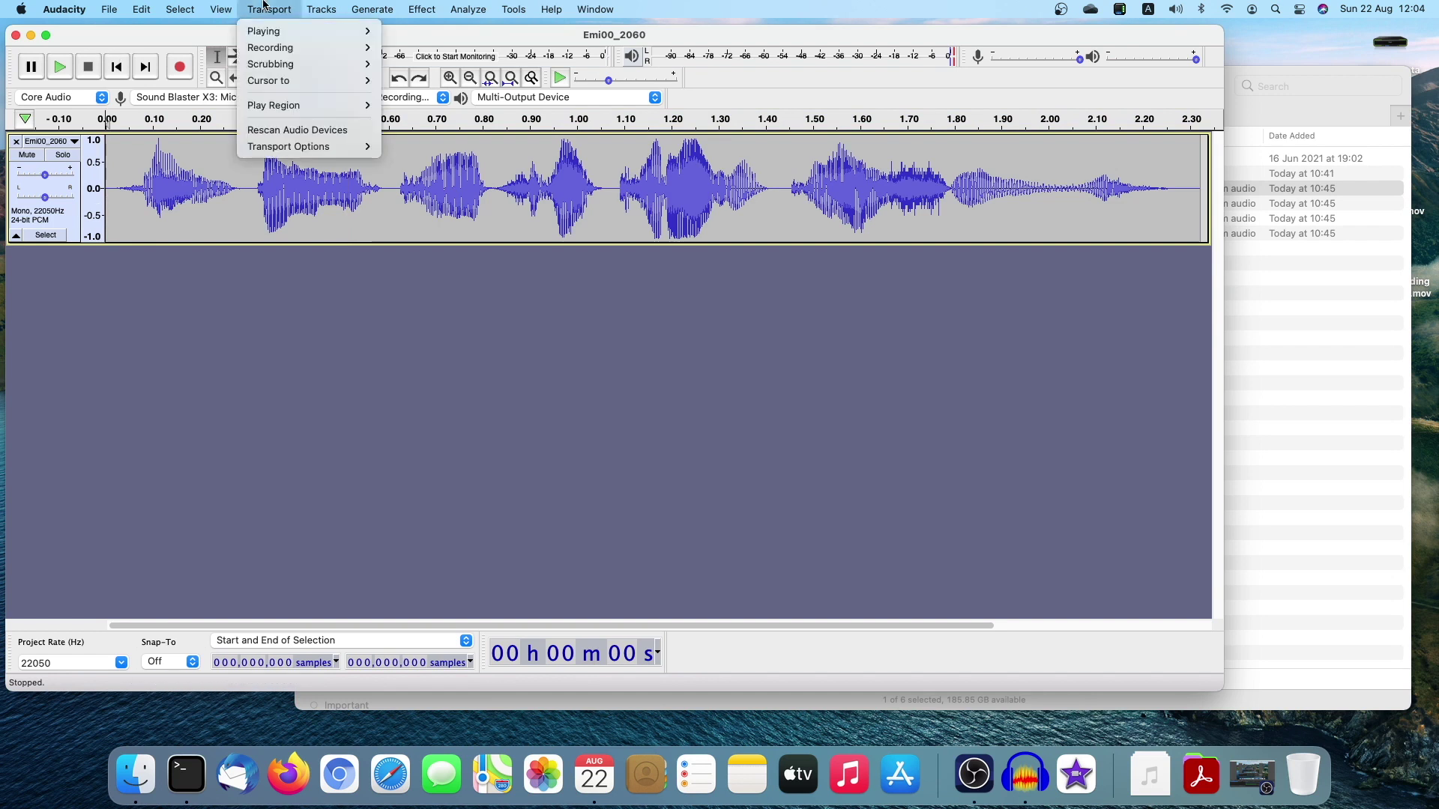
mouse_move(321, 9)
mouse_move(336, 35)
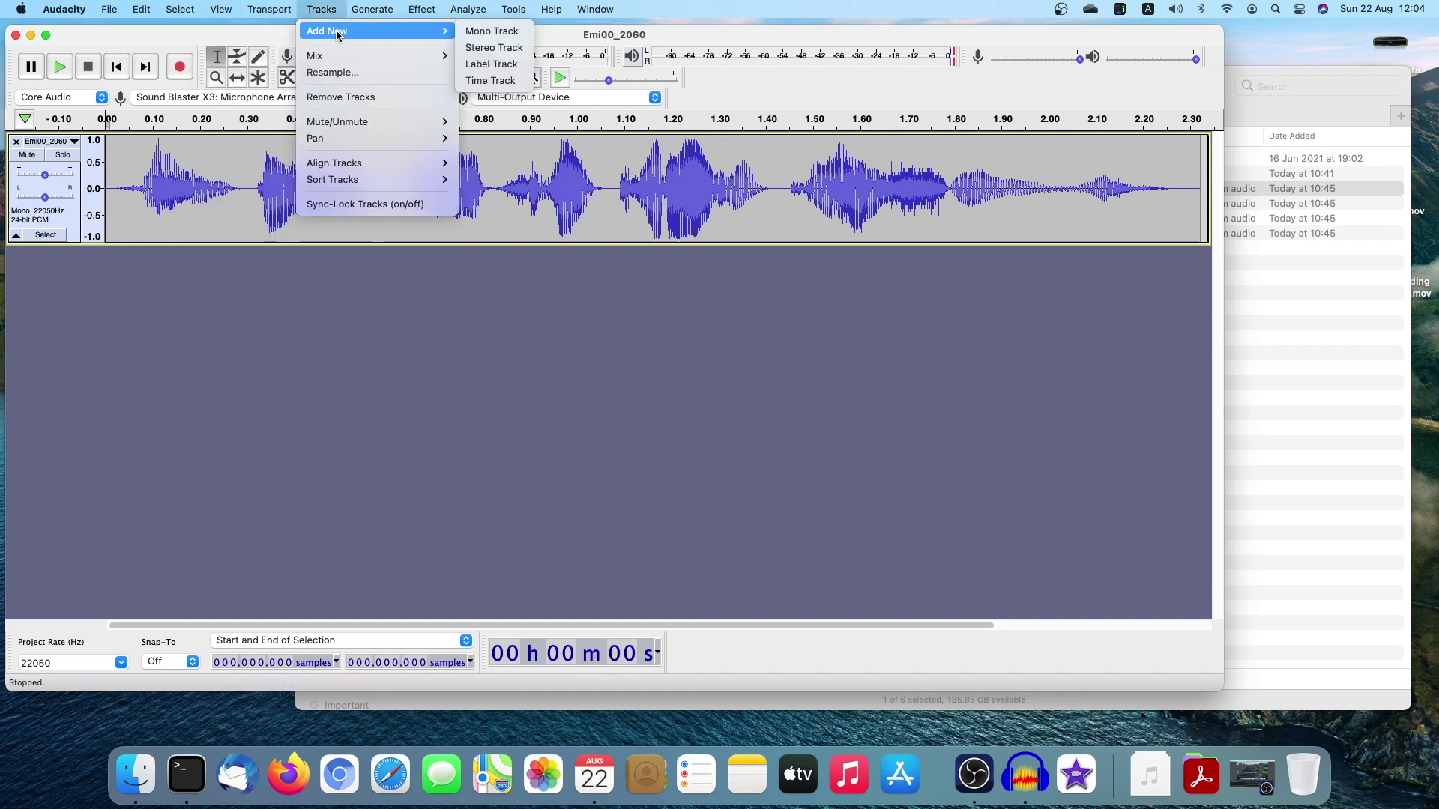
left_click(490, 33)
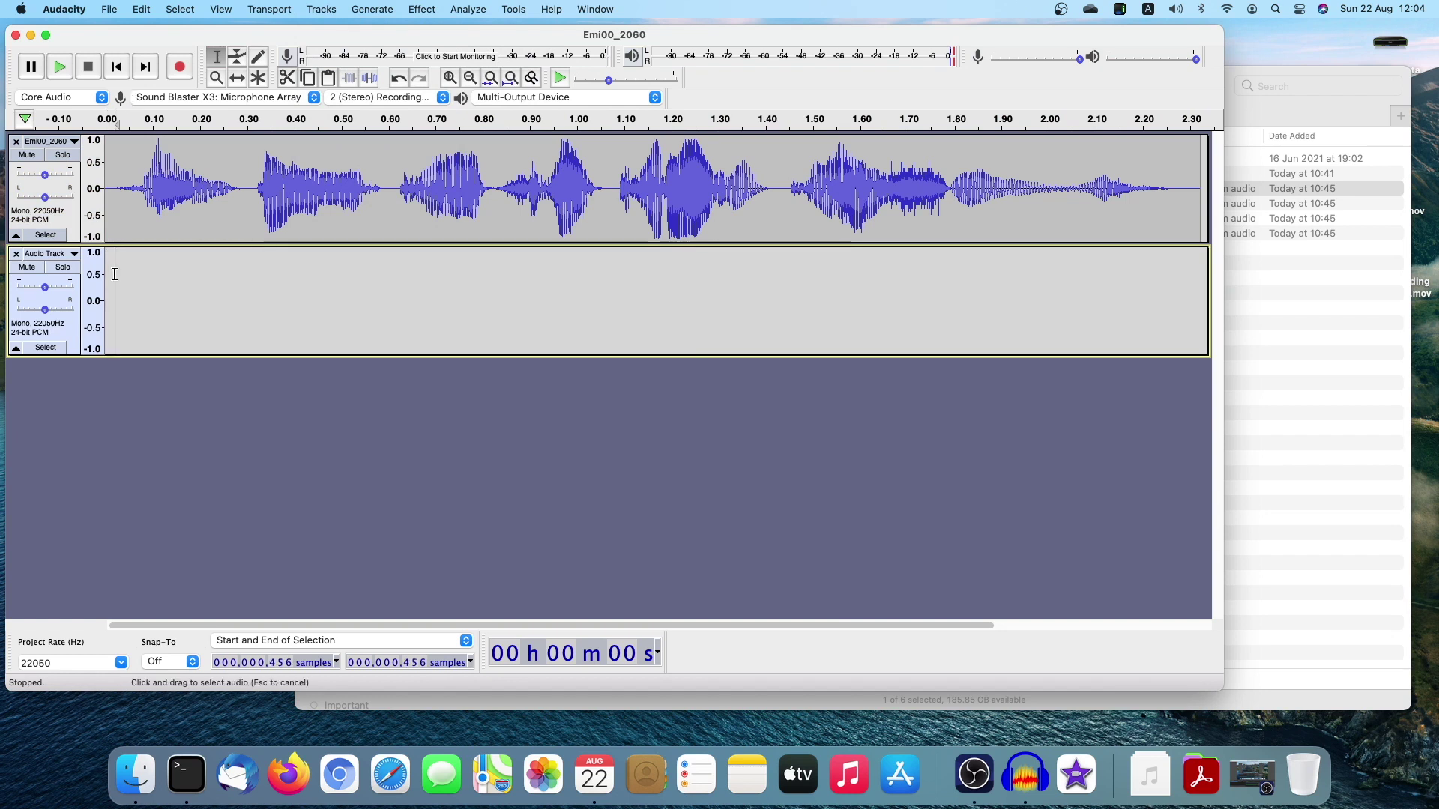
key("super+v")
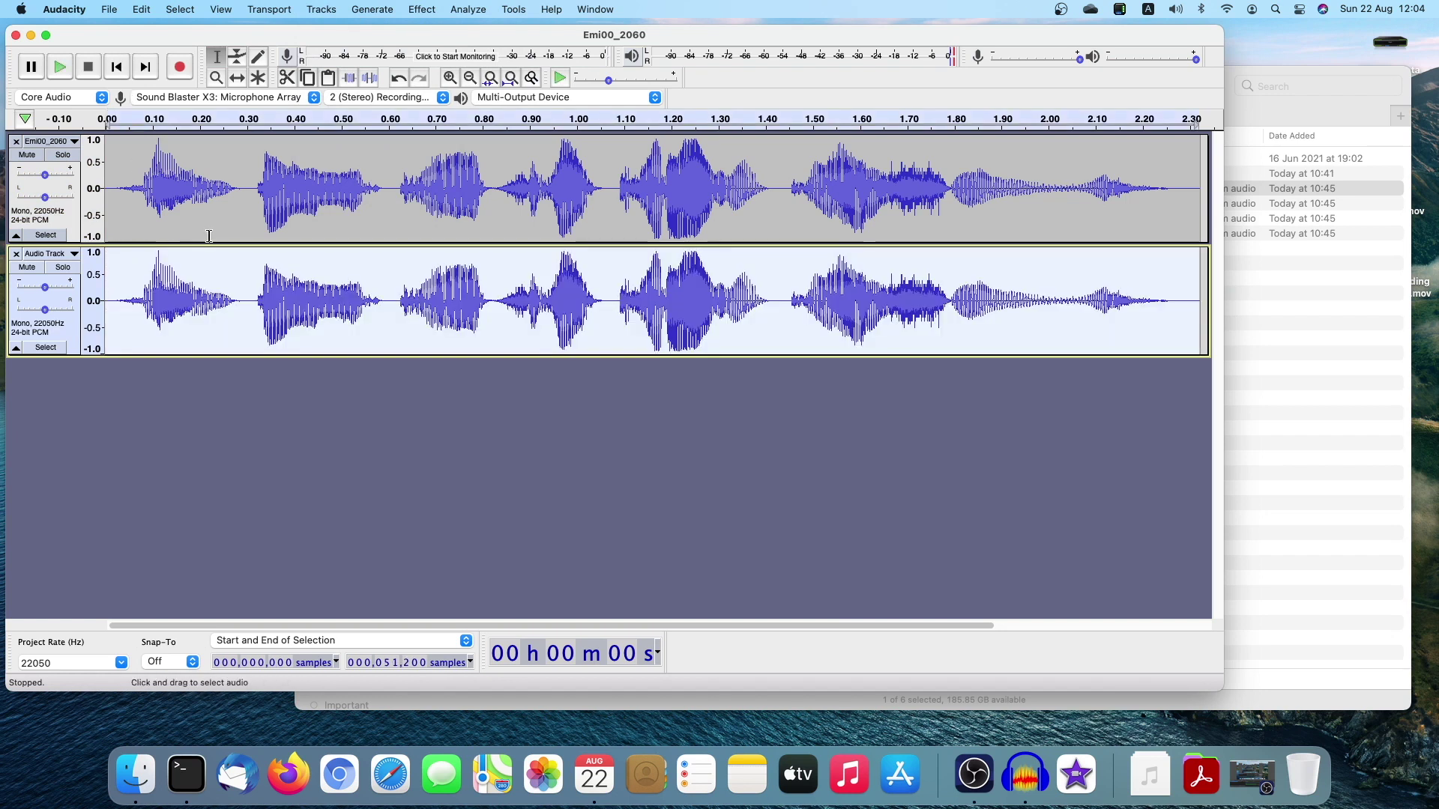
left_click(211, 187)
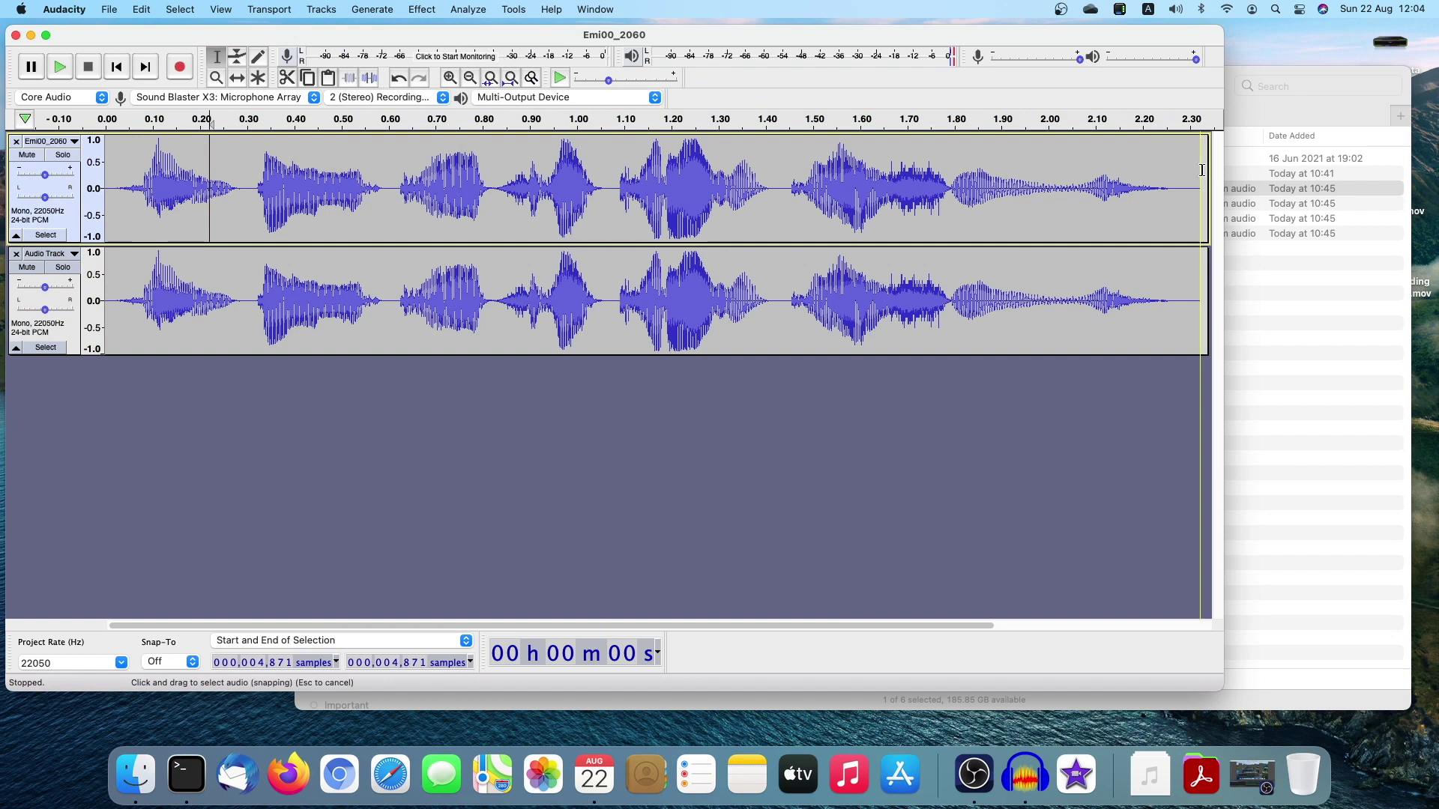
left_click_drag(1201, 172, 105, 154)
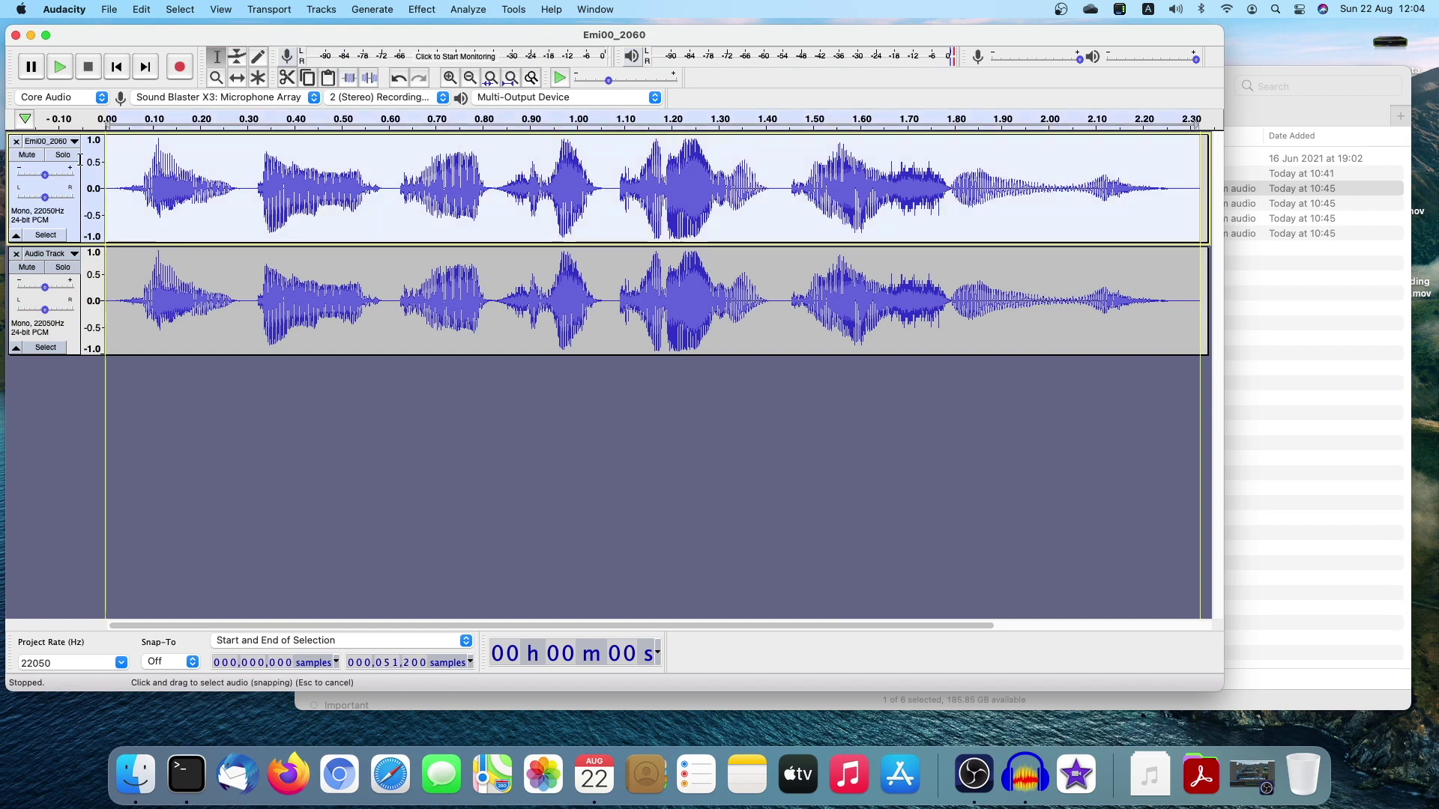
left_click(328, 10)
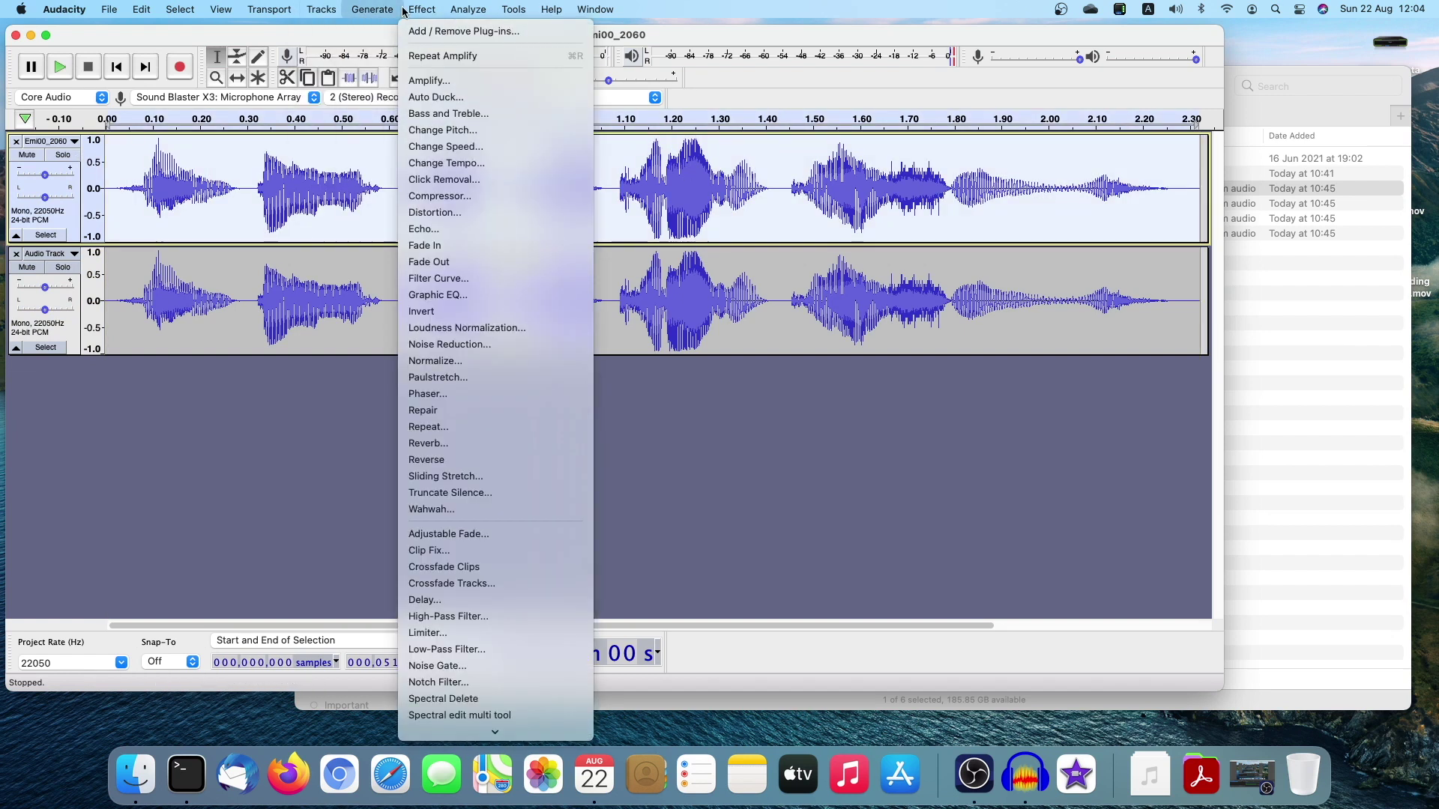
left_click(429, 80)
double_click(674, 313)
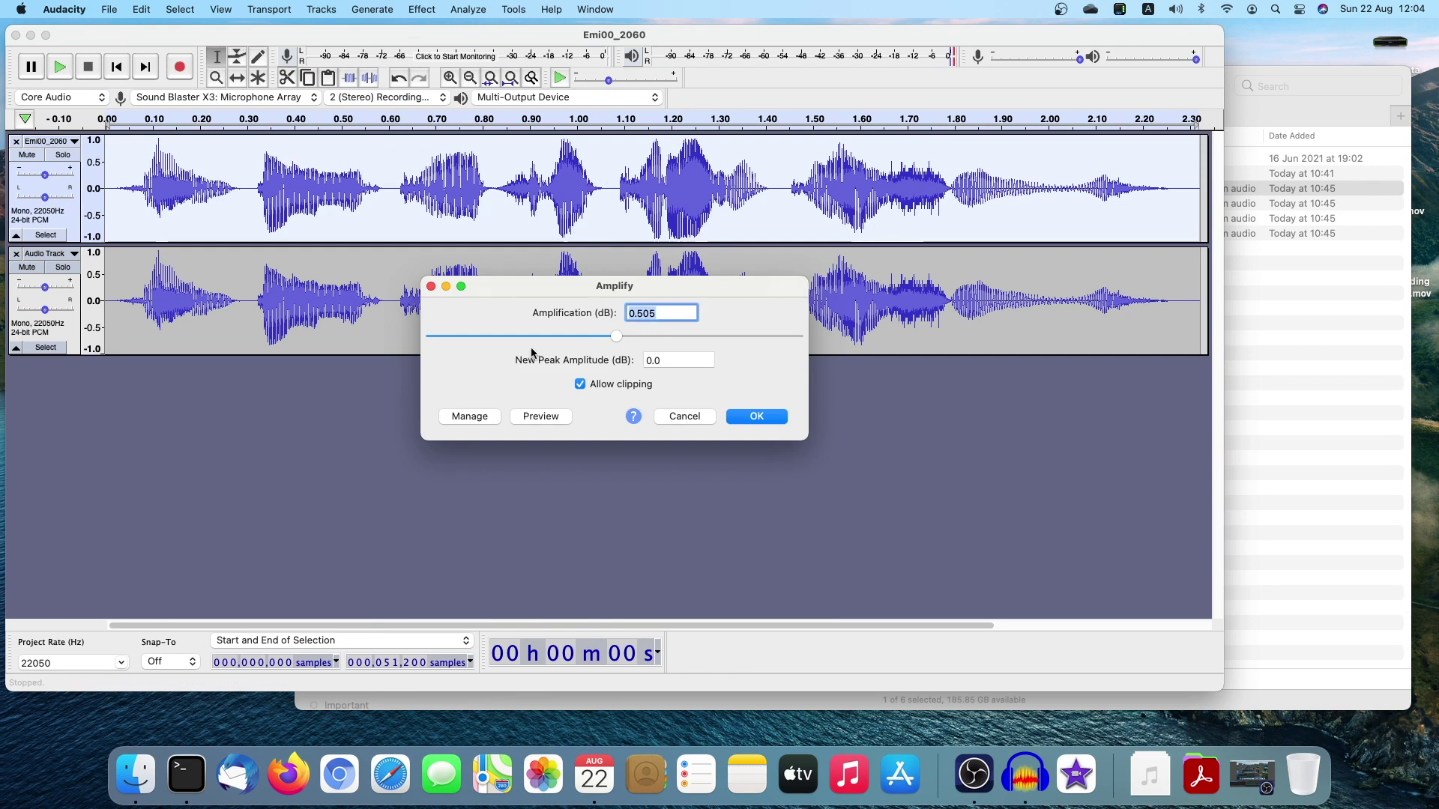
left_click(681, 421)
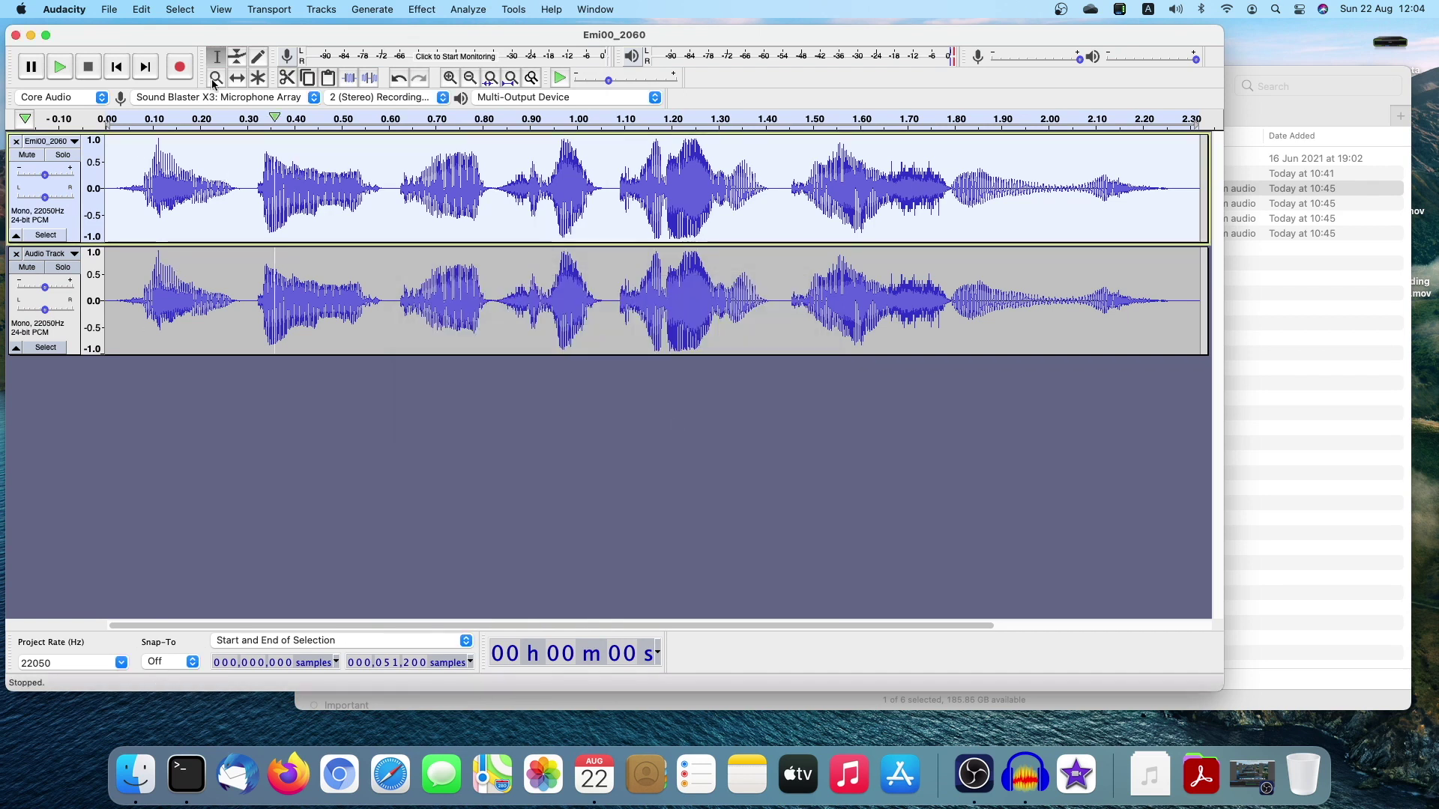
Step: Add another mono track below the existing two and paste the voice clip at its beginning
left_click(223, 9)
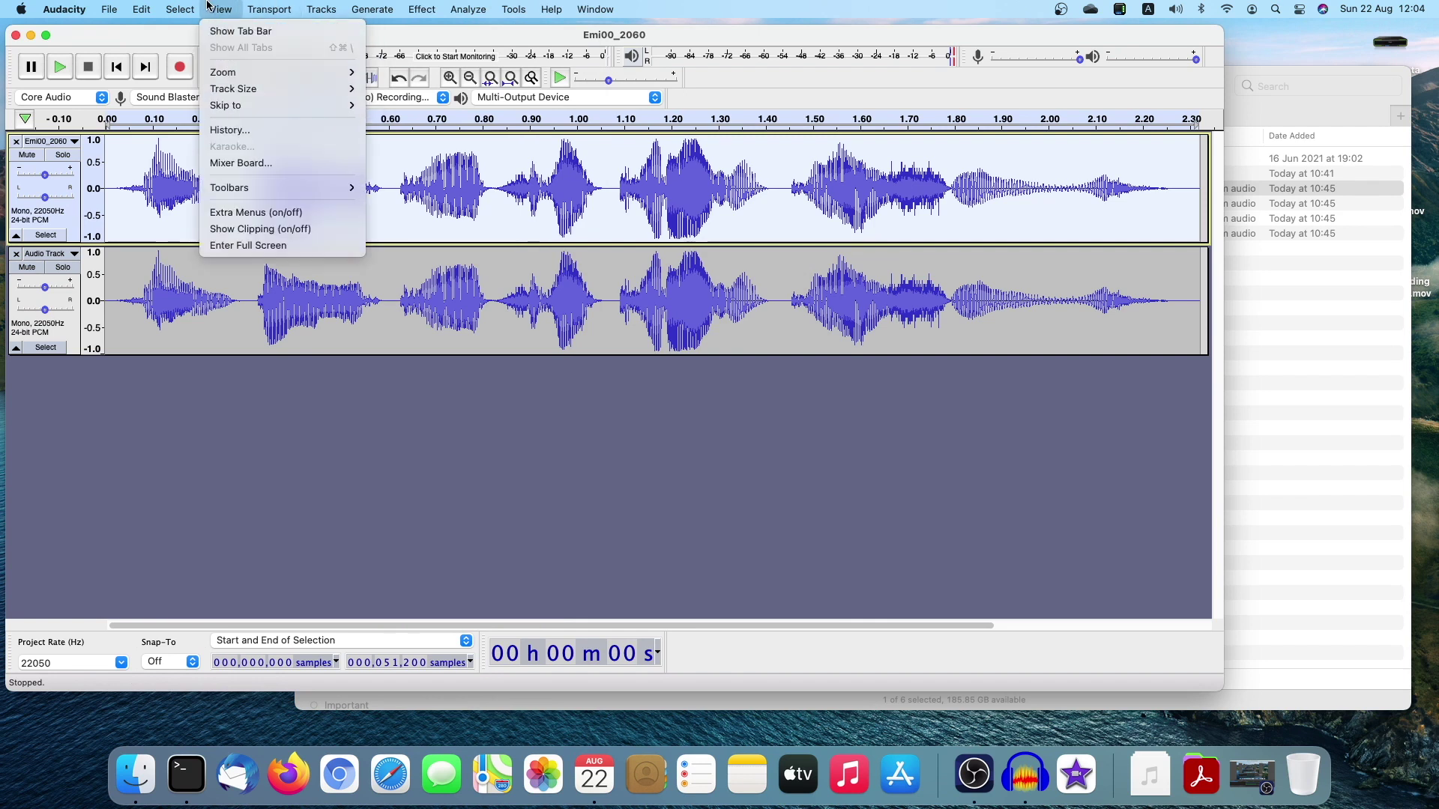
mouse_move(287, 5)
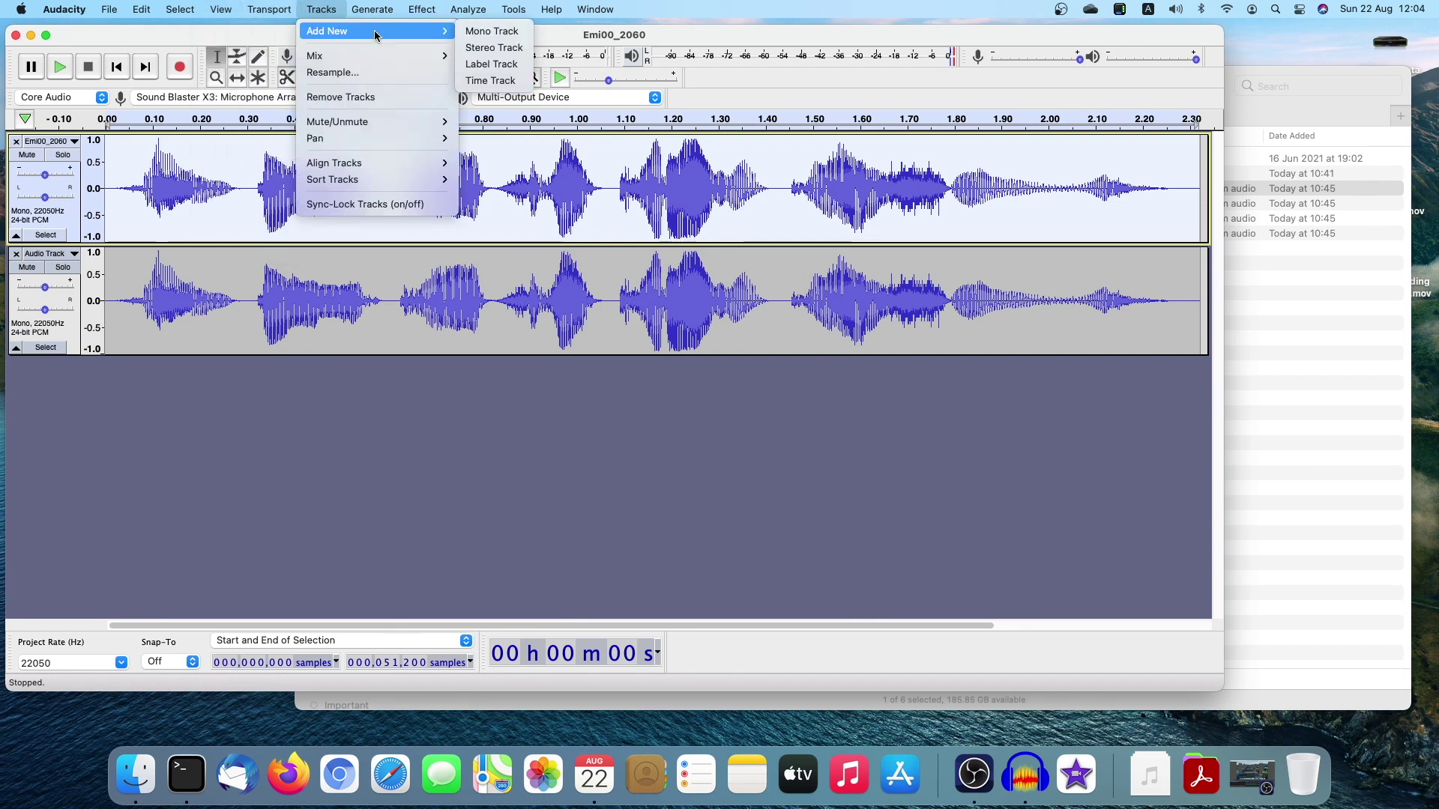
left_click(487, 30)
left_click(254, 414)
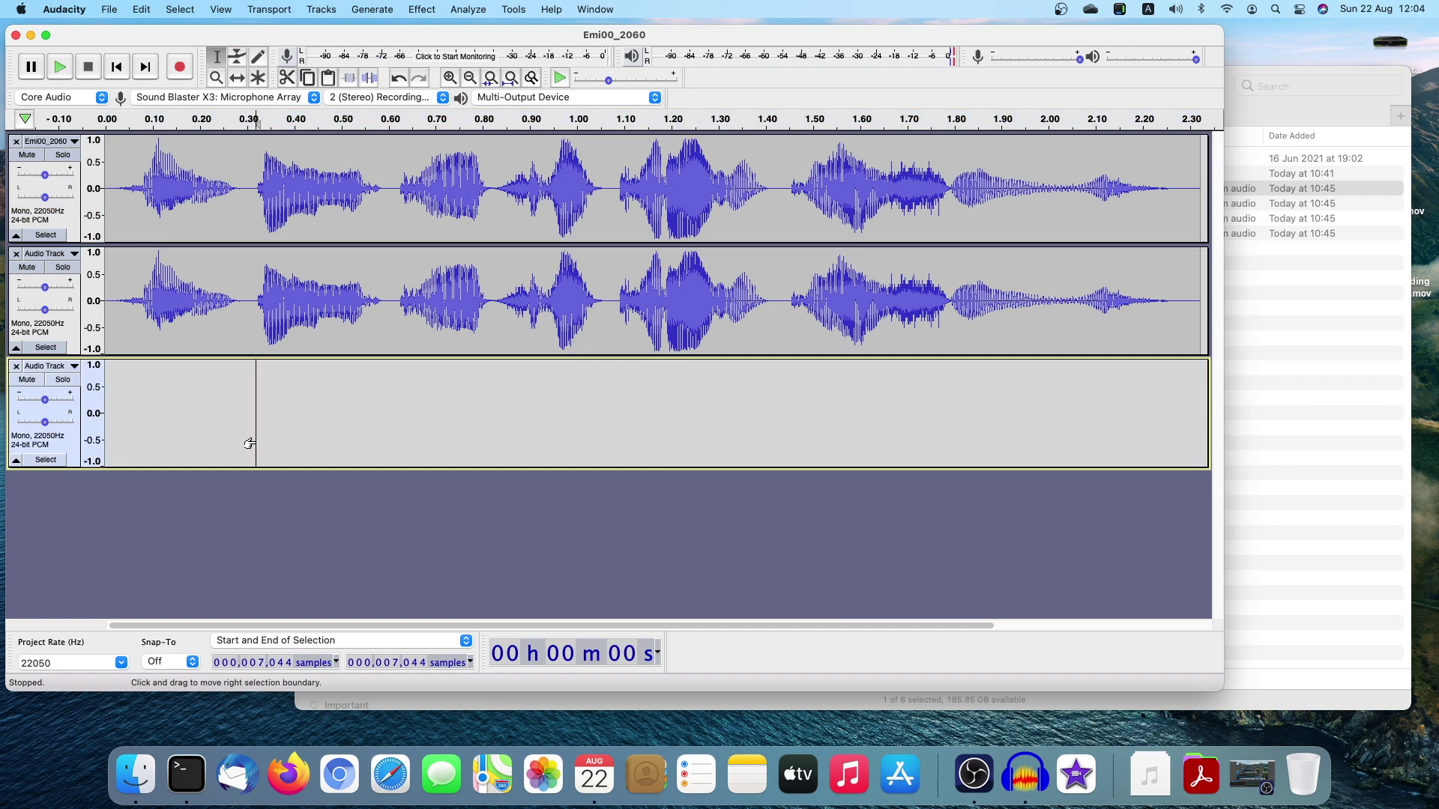
left_click(117, 69)
key("super+v")
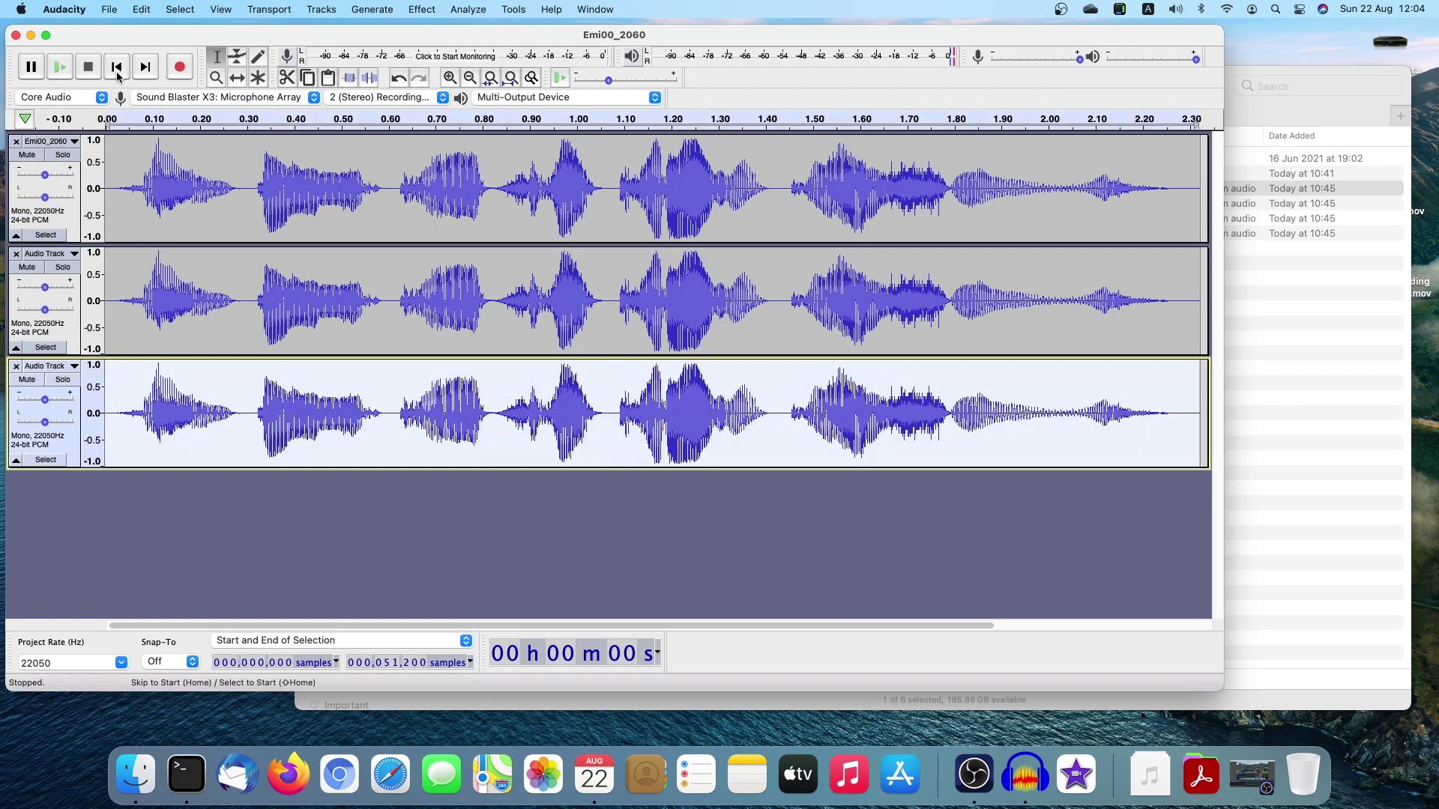
Step: Amplify the whole clip on the middle track by 12 dB with clipping allowed, then clear the selection
left_click(148, 196)
left_click(116, 67)
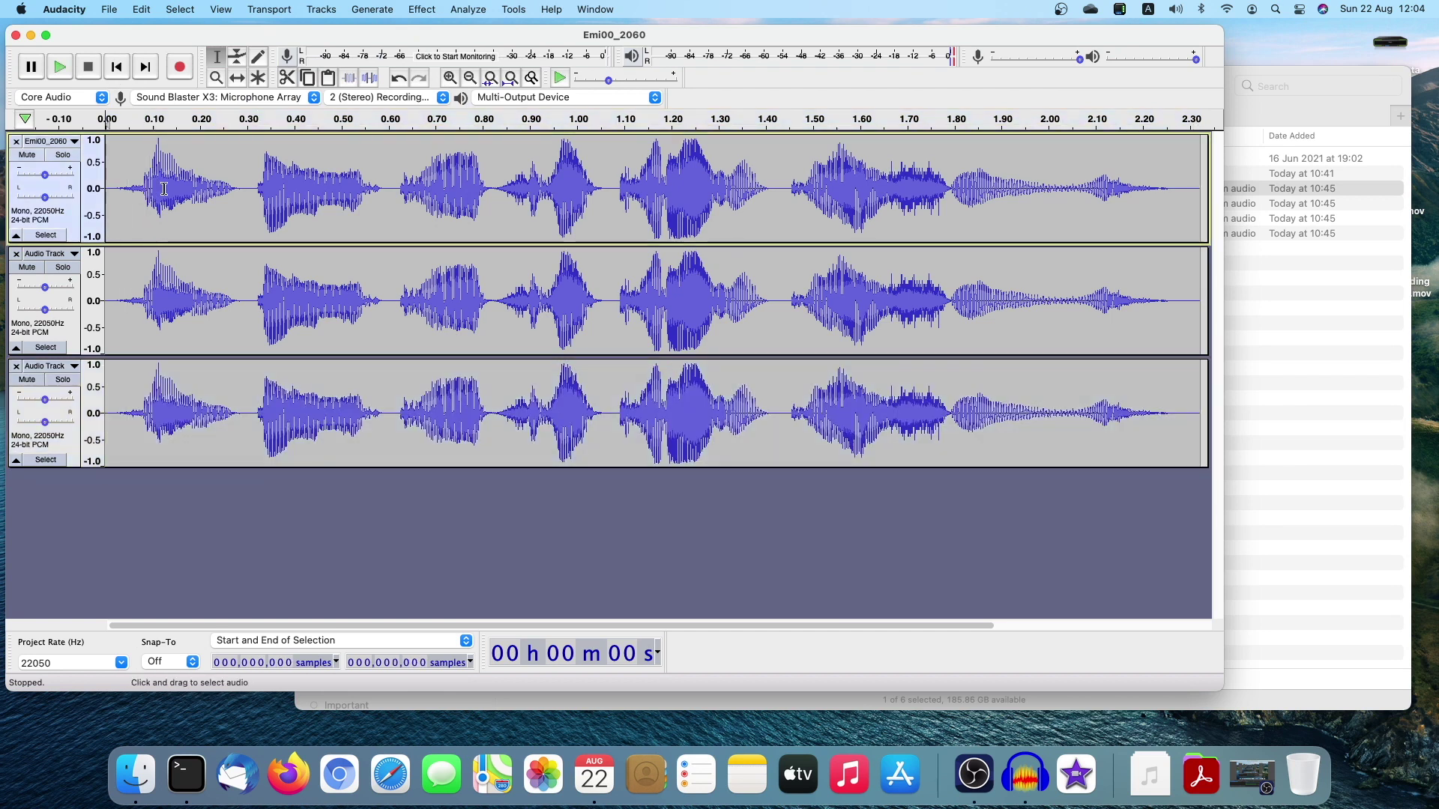
left_click(126, 311)
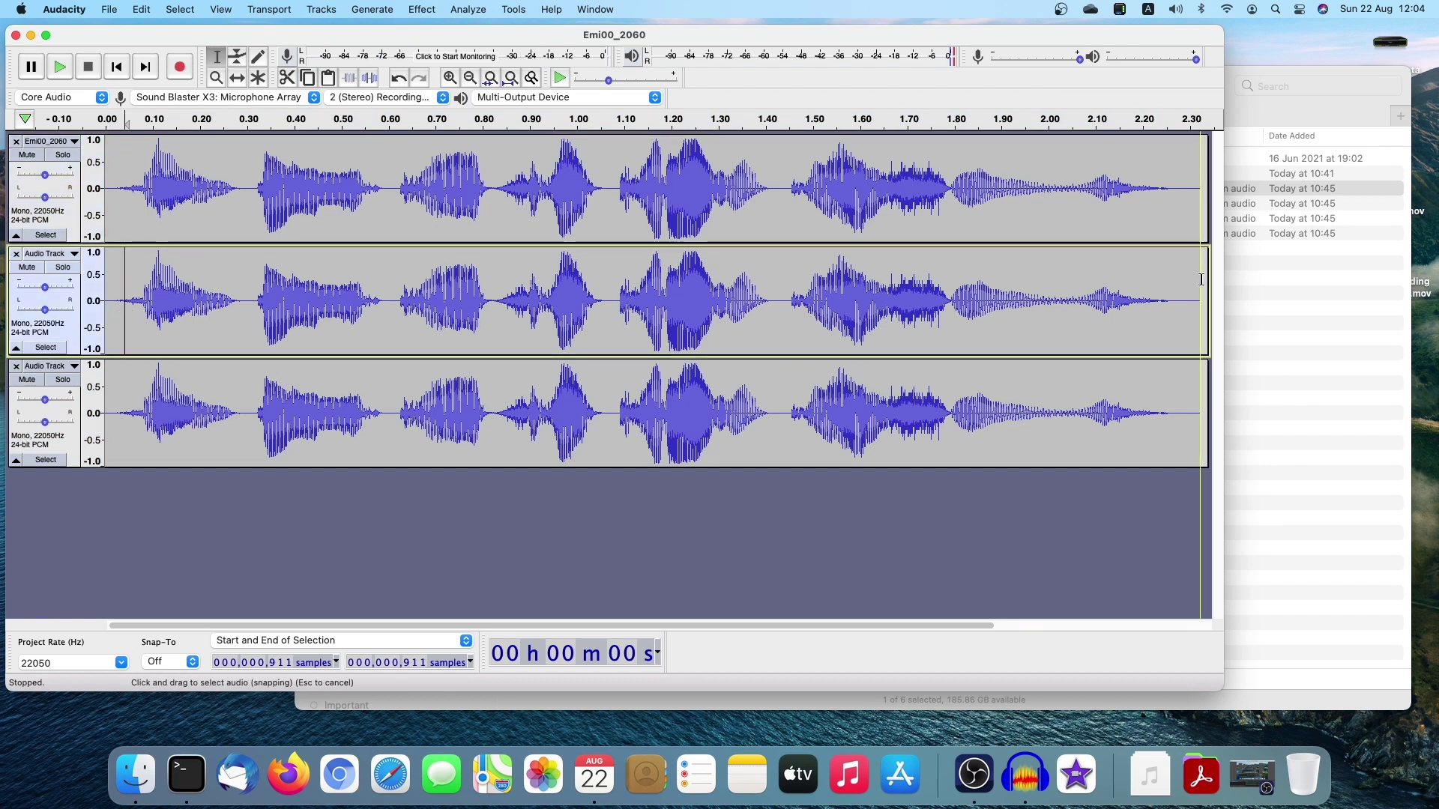
left_click_drag(1196, 282, 105, 299)
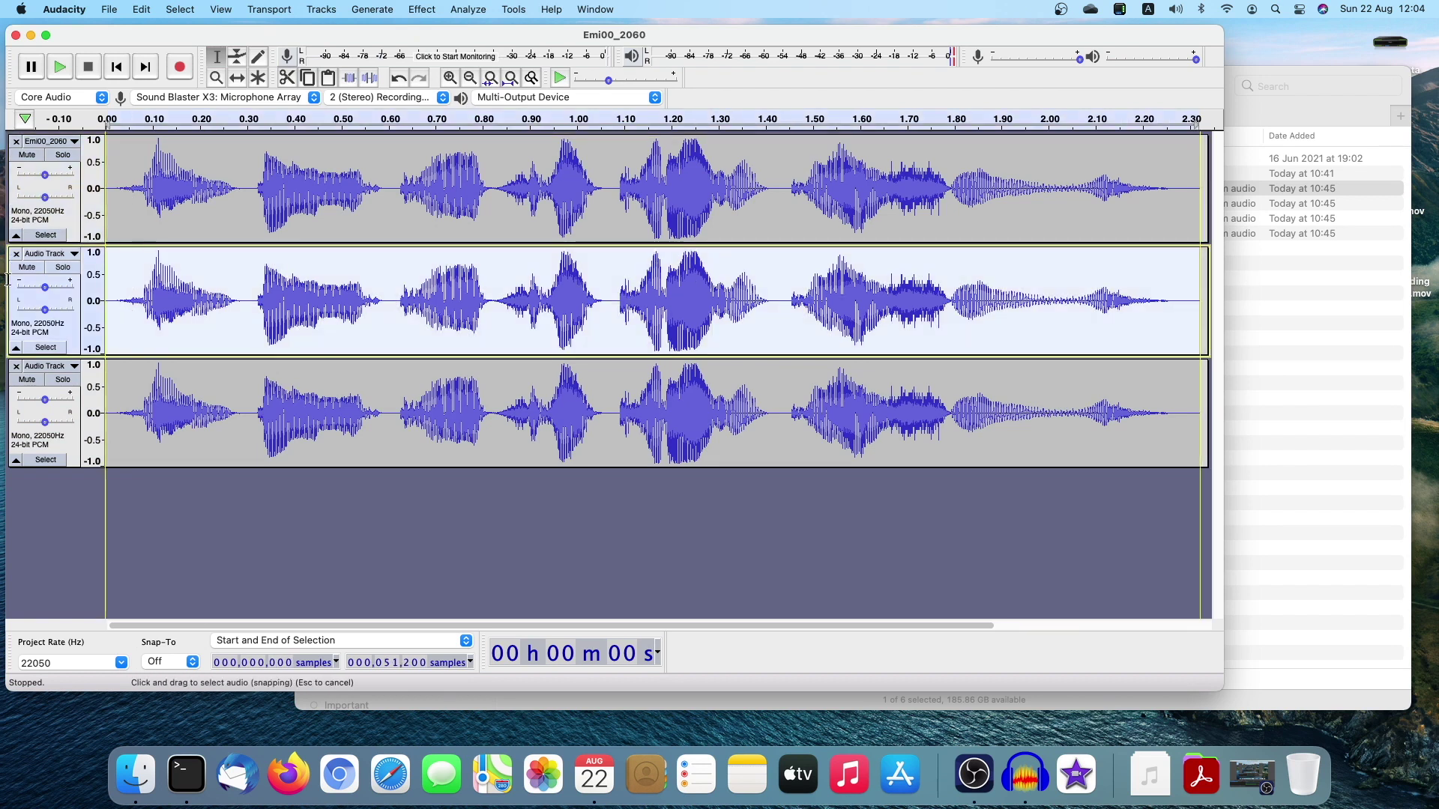
left_click(310, 12)
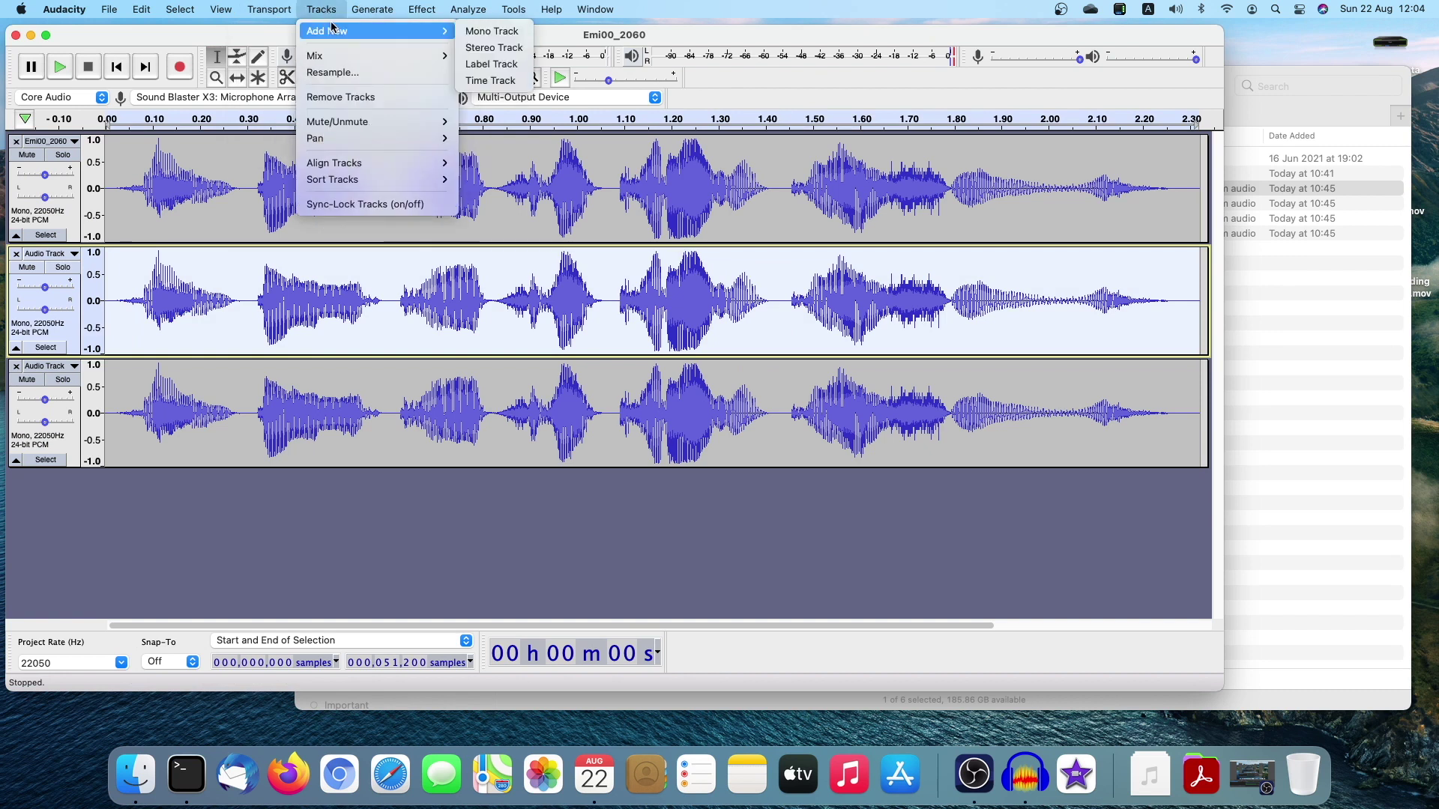
mouse_move(422, 9)
left_click(440, 79)
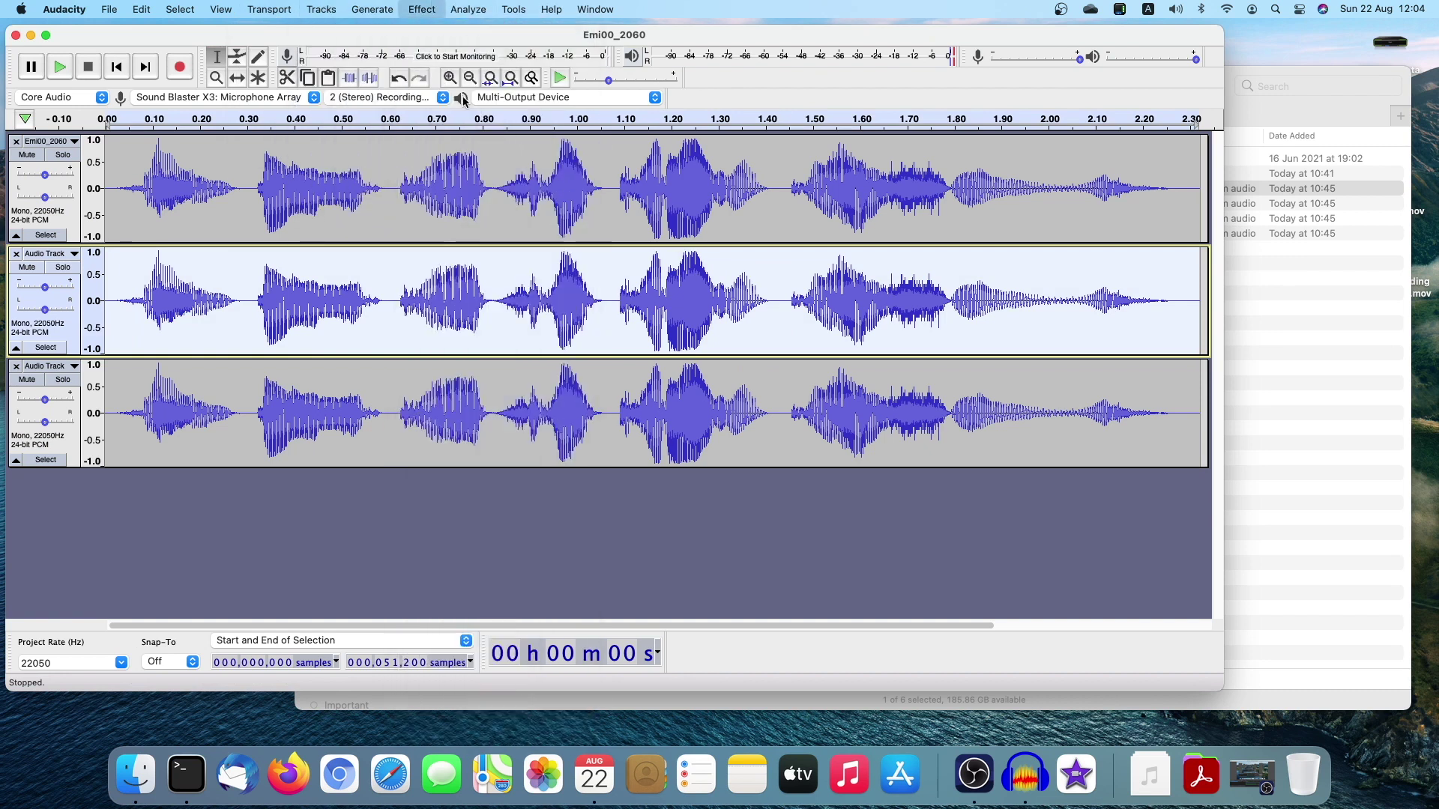
double_click(659, 313)
type("12")
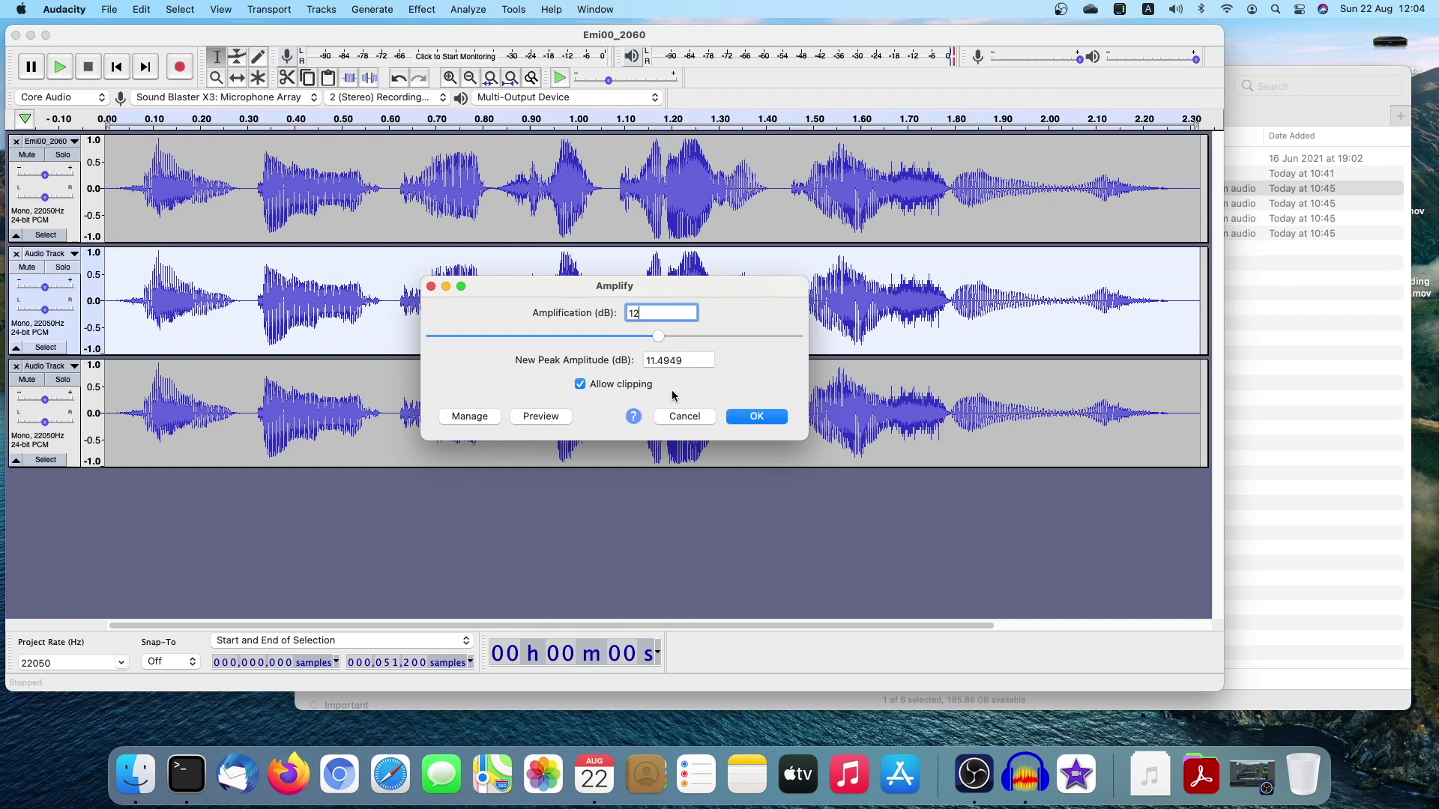
left_click(763, 416)
left_click(677, 318)
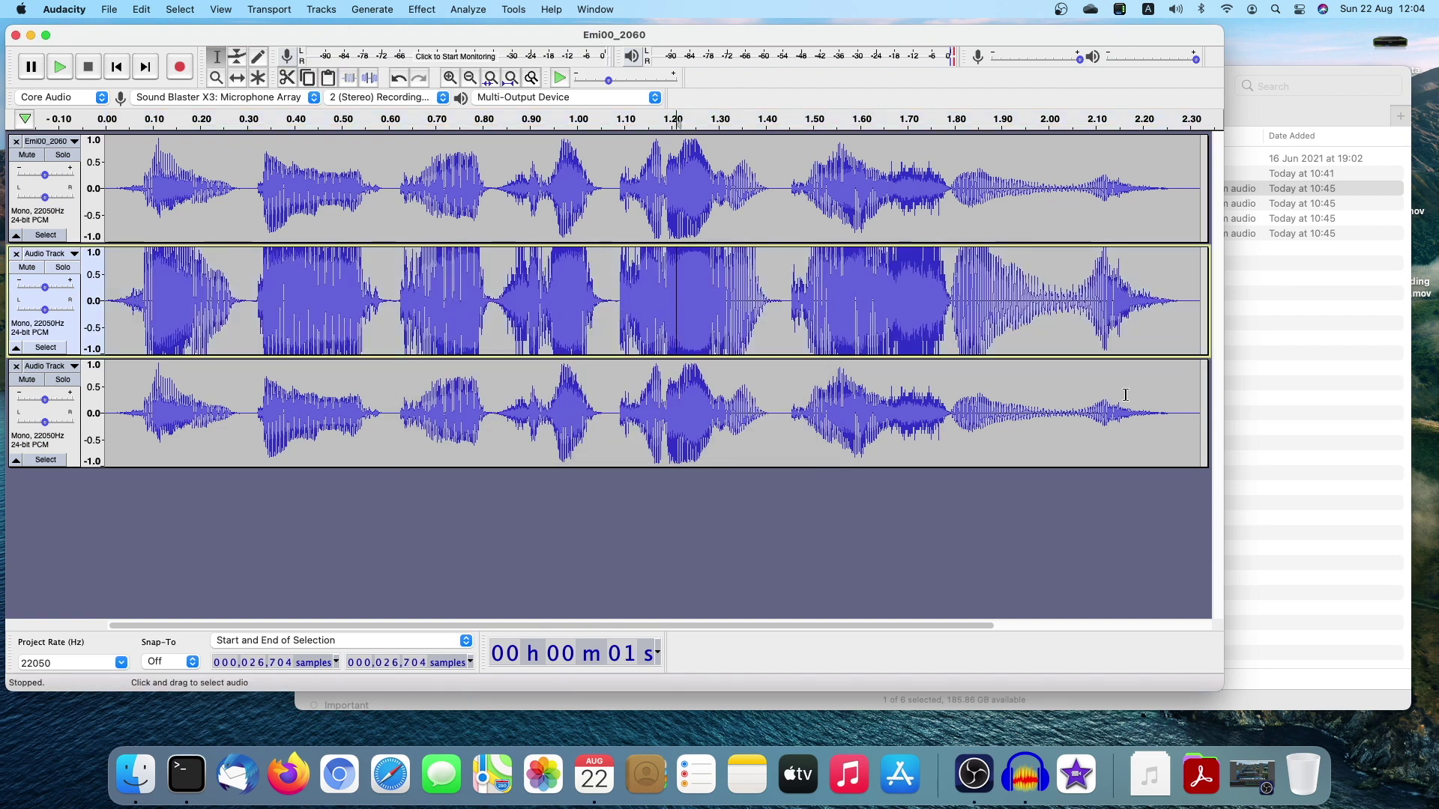
Step: Compress the whole clip on the bottom track with a -12 dB threshold, -40 dB noise floor and 6:1 ratio, without make-up gain
left_click_drag(1207, 409, 11, 397)
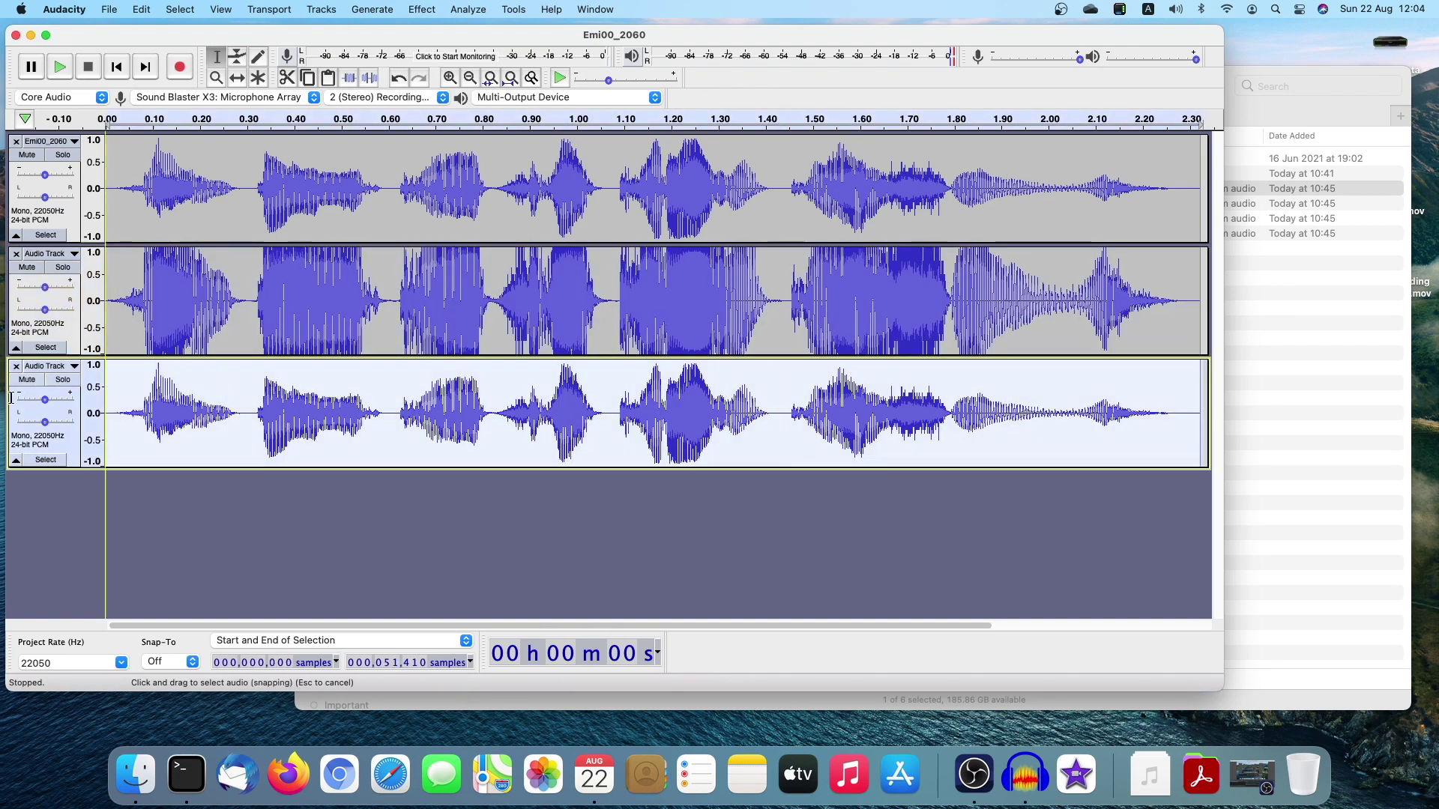
left_click(320, 9)
mouse_move(369, 6)
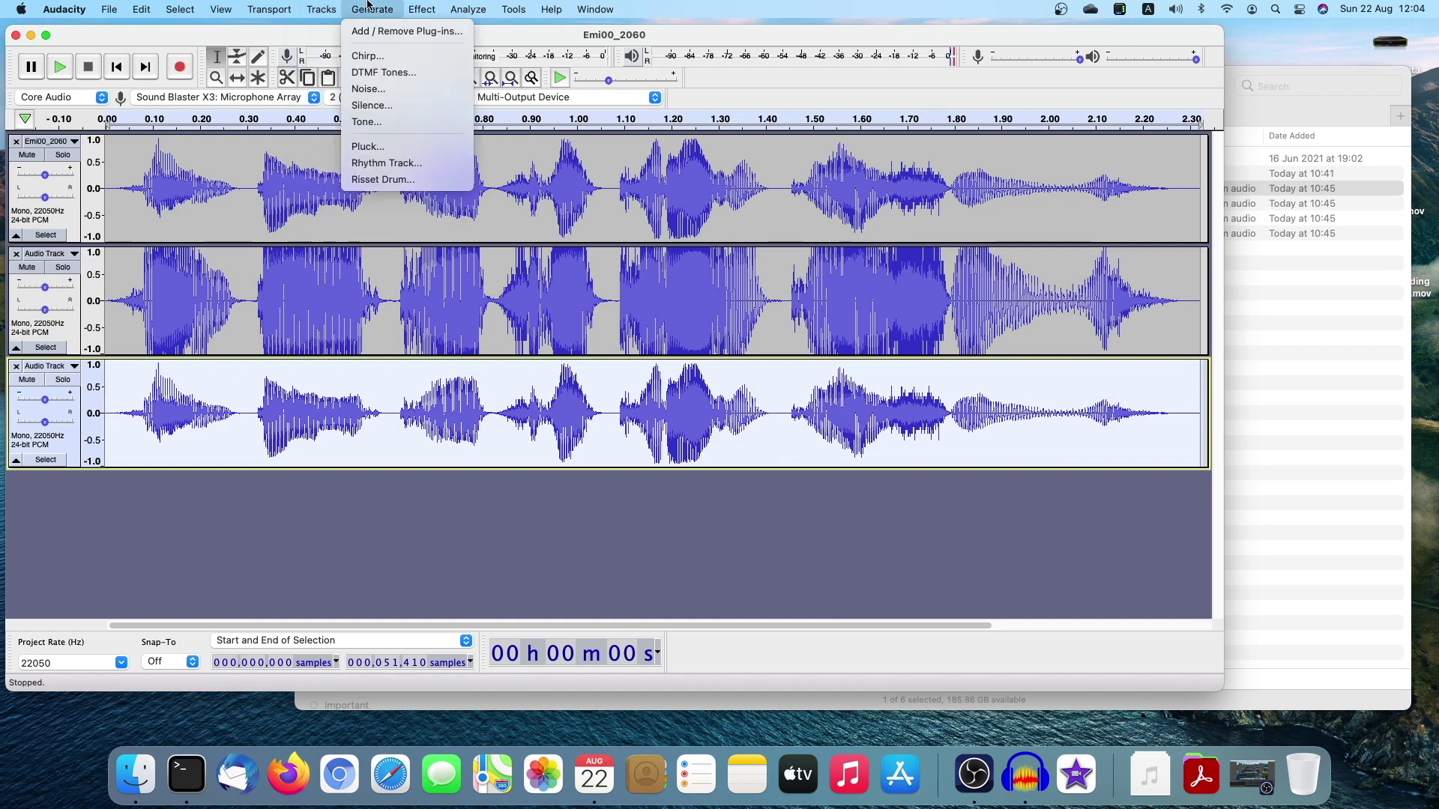
mouse_move(321, 6)
mouse_move(421, 9)
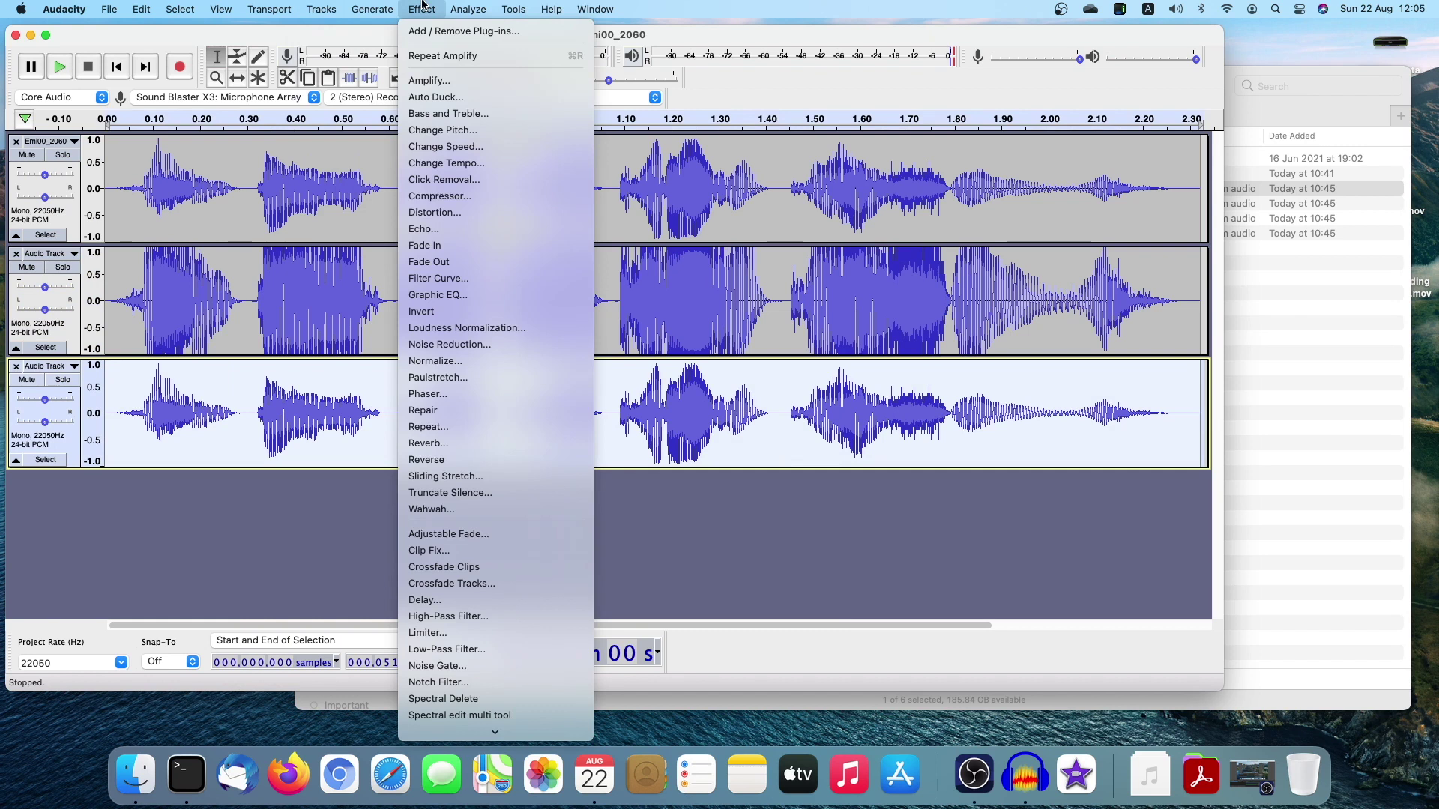
left_click(455, 198)
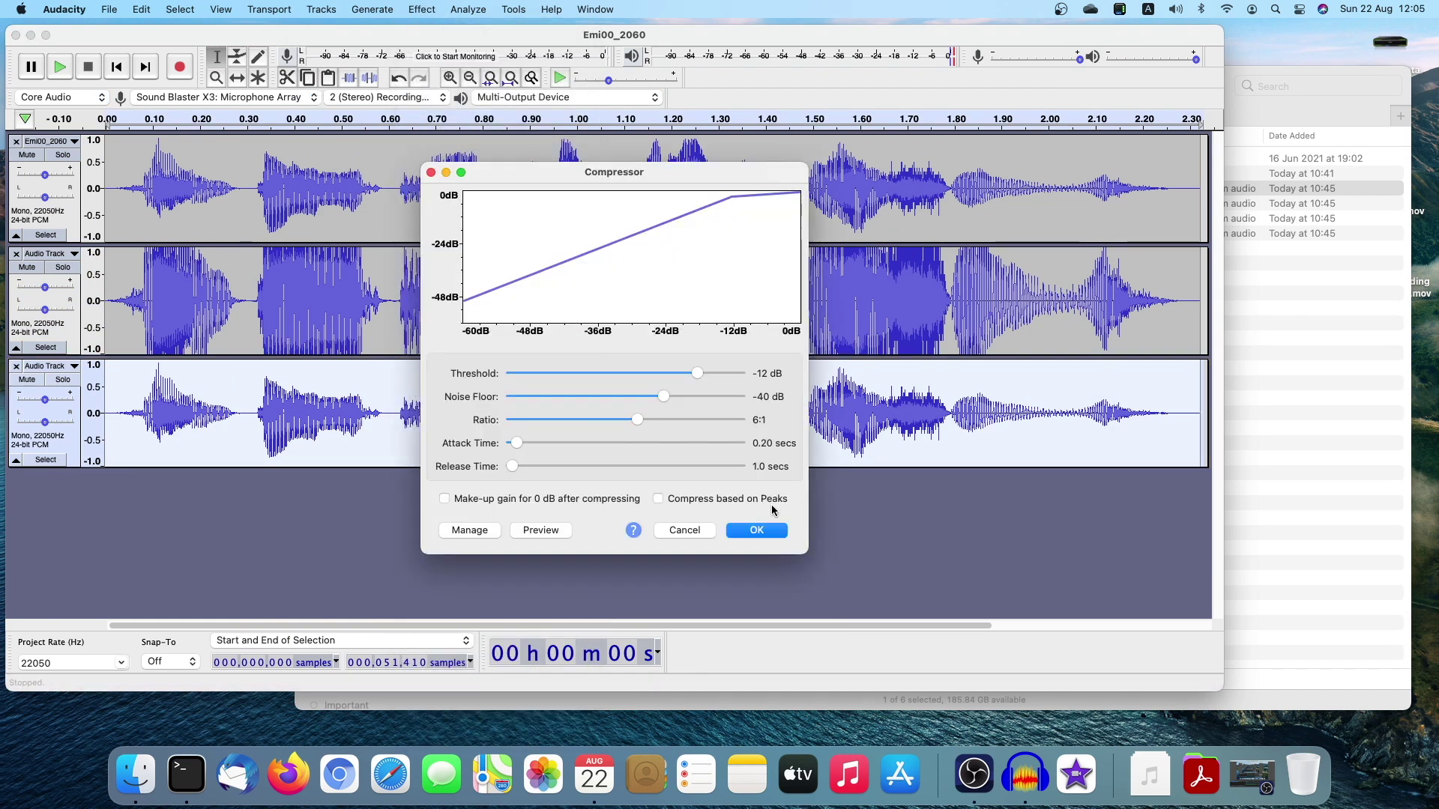
left_click(767, 533)
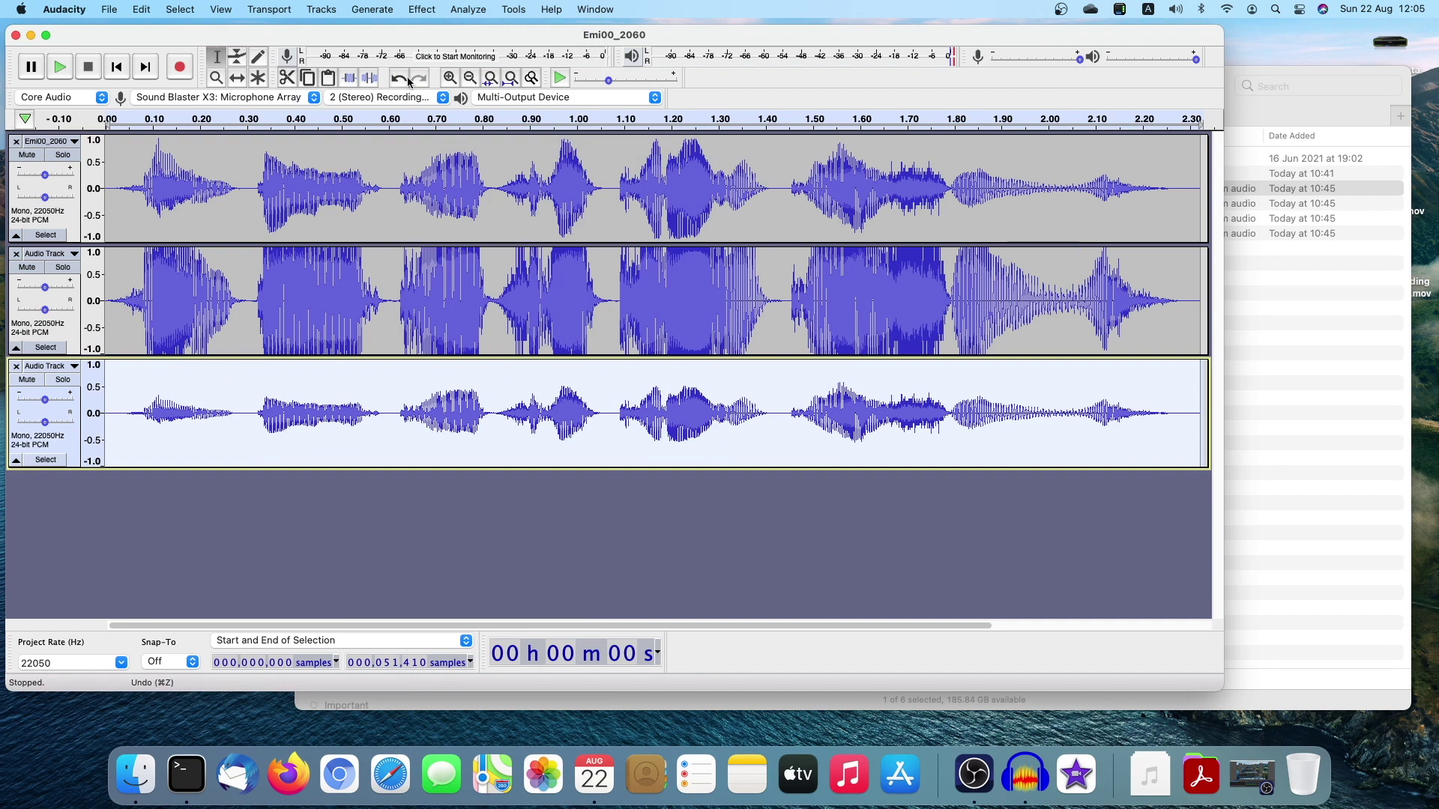
Step: Amplify the compressed clip on the bottom track by 12 dB and clear the selection
left_click(385, 6)
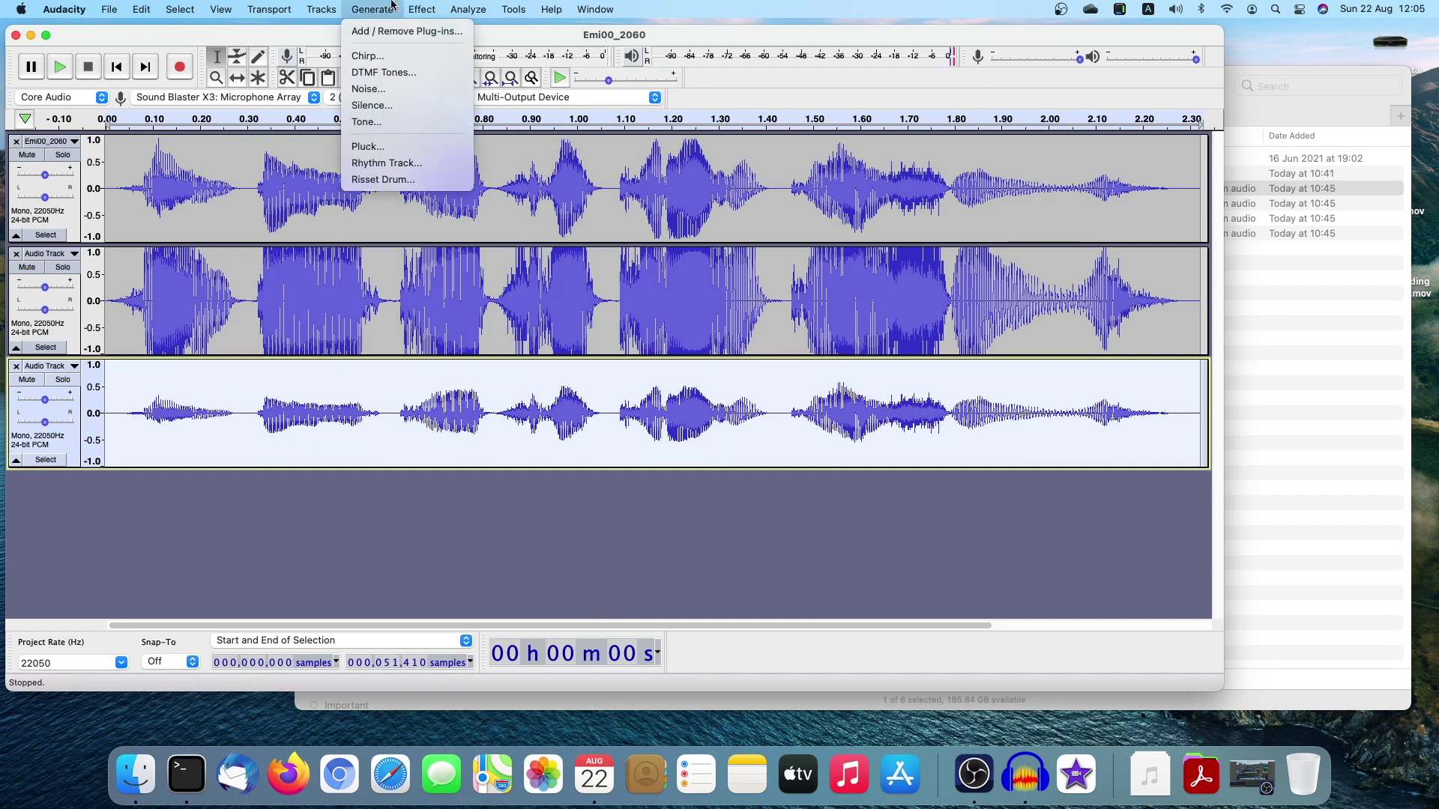
mouse_move(417, 9)
left_click(448, 89)
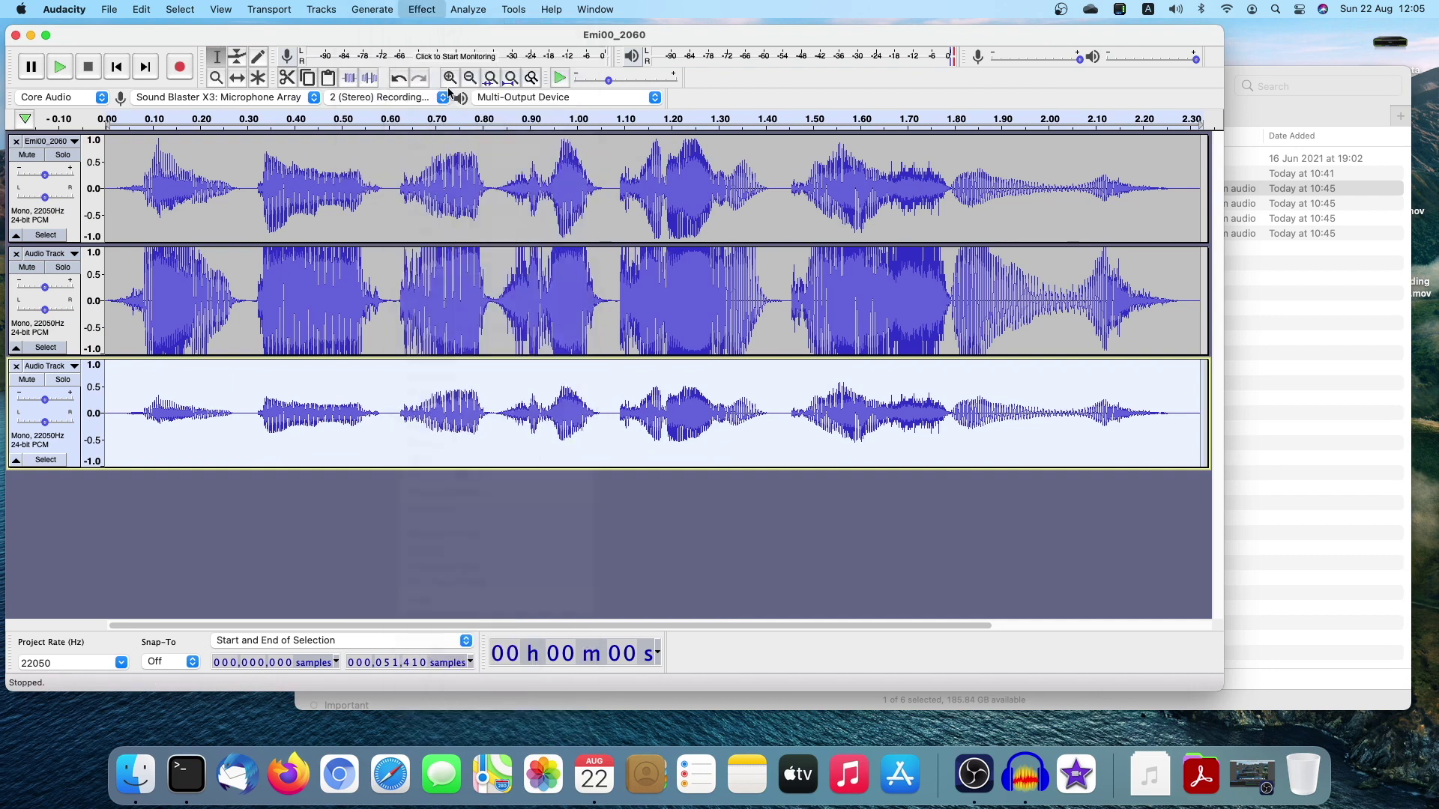
left_click_drag(705, 317, 577, 317)
type("12")
left_click(744, 418)
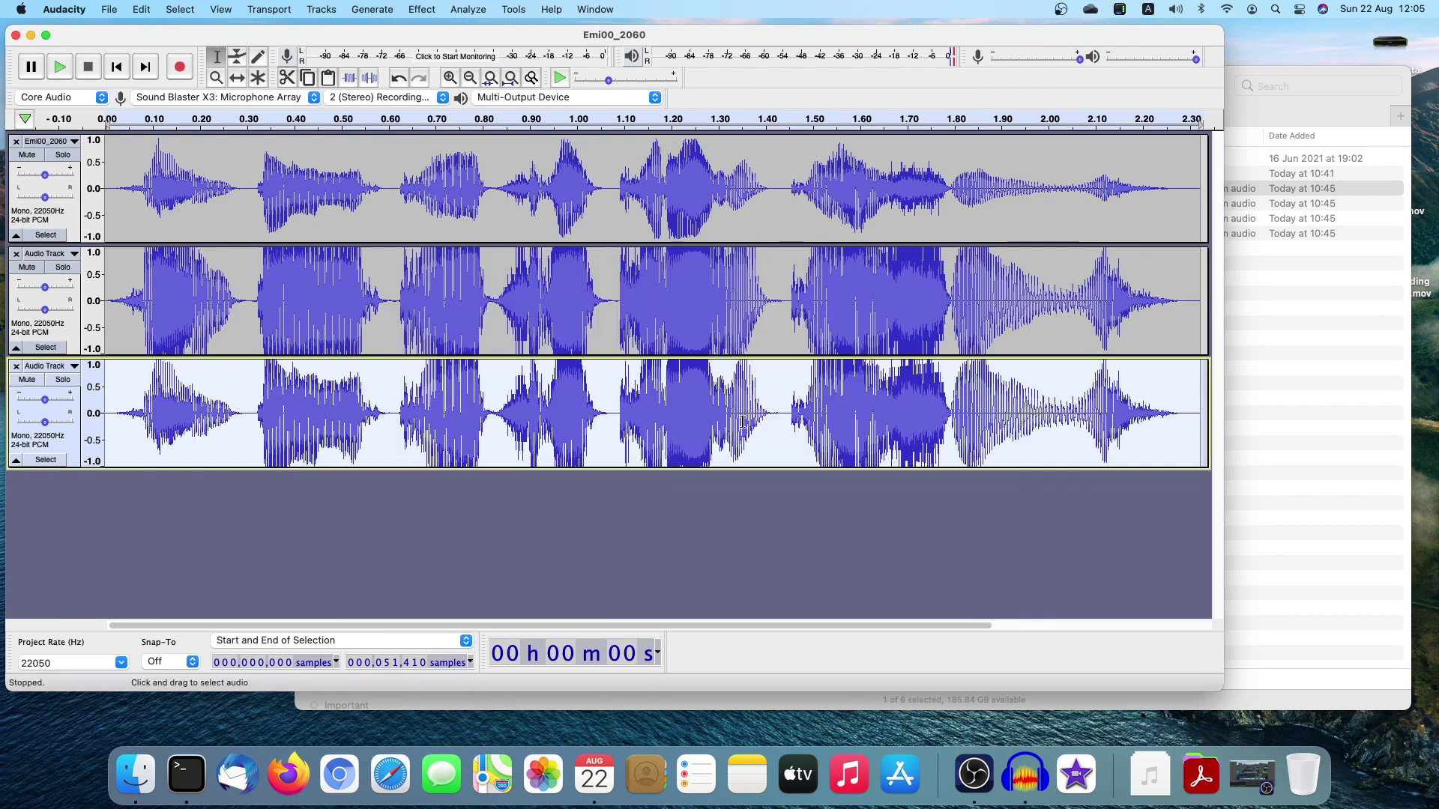
left_click(663, 413)
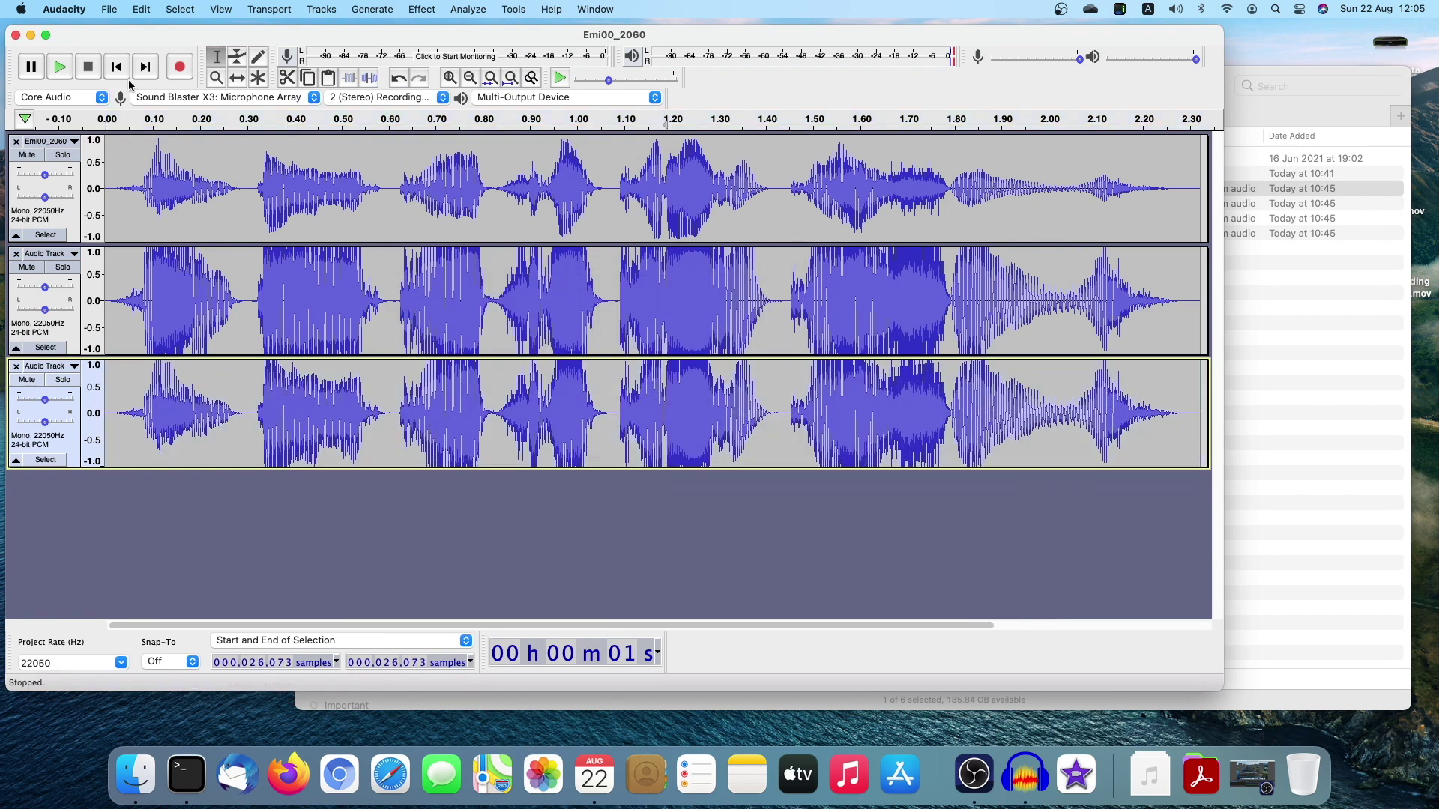
Step: Play each track solo from its beginning in order: the original, the amplified, and the compressed and amplified one
left_click(117, 69)
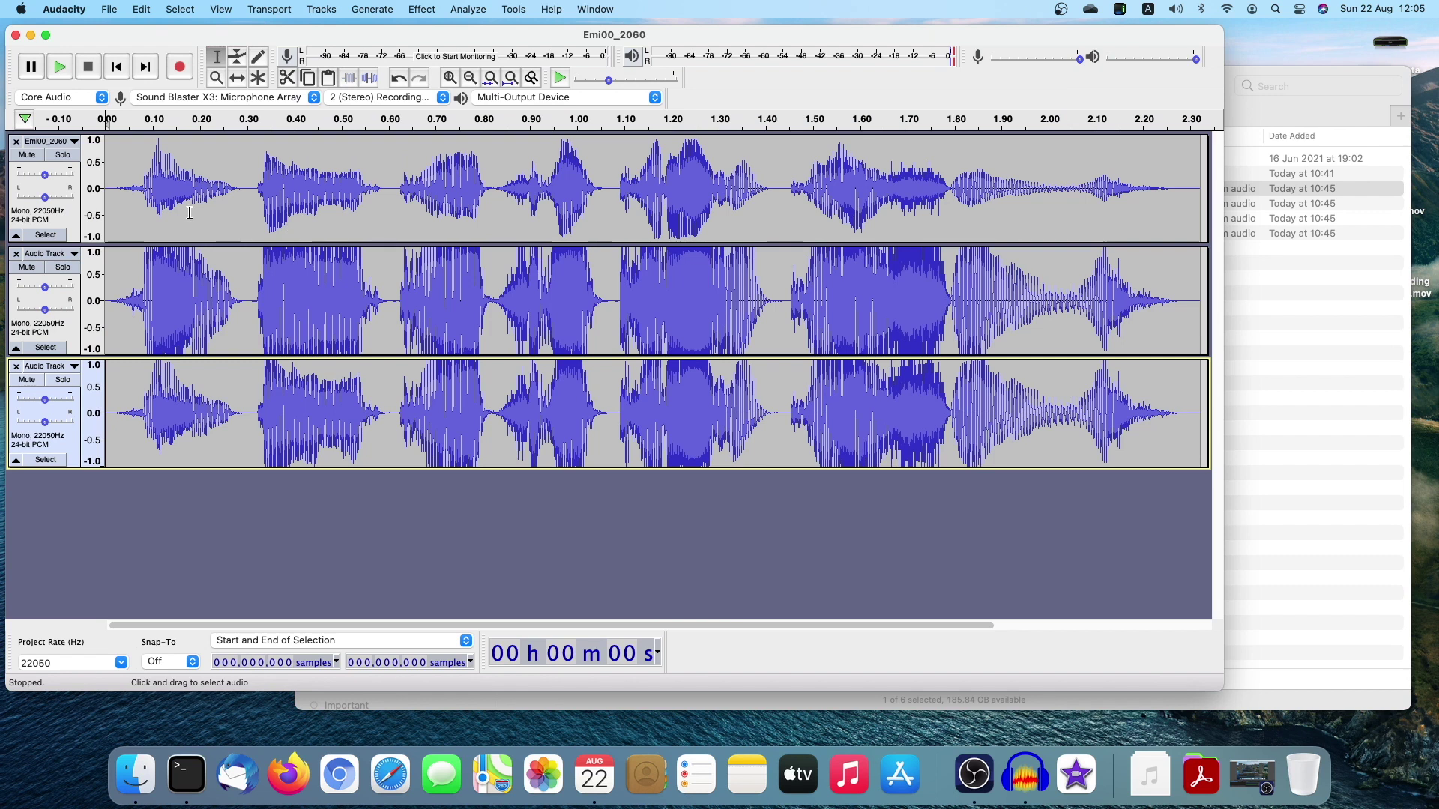
left_click(62, 154)
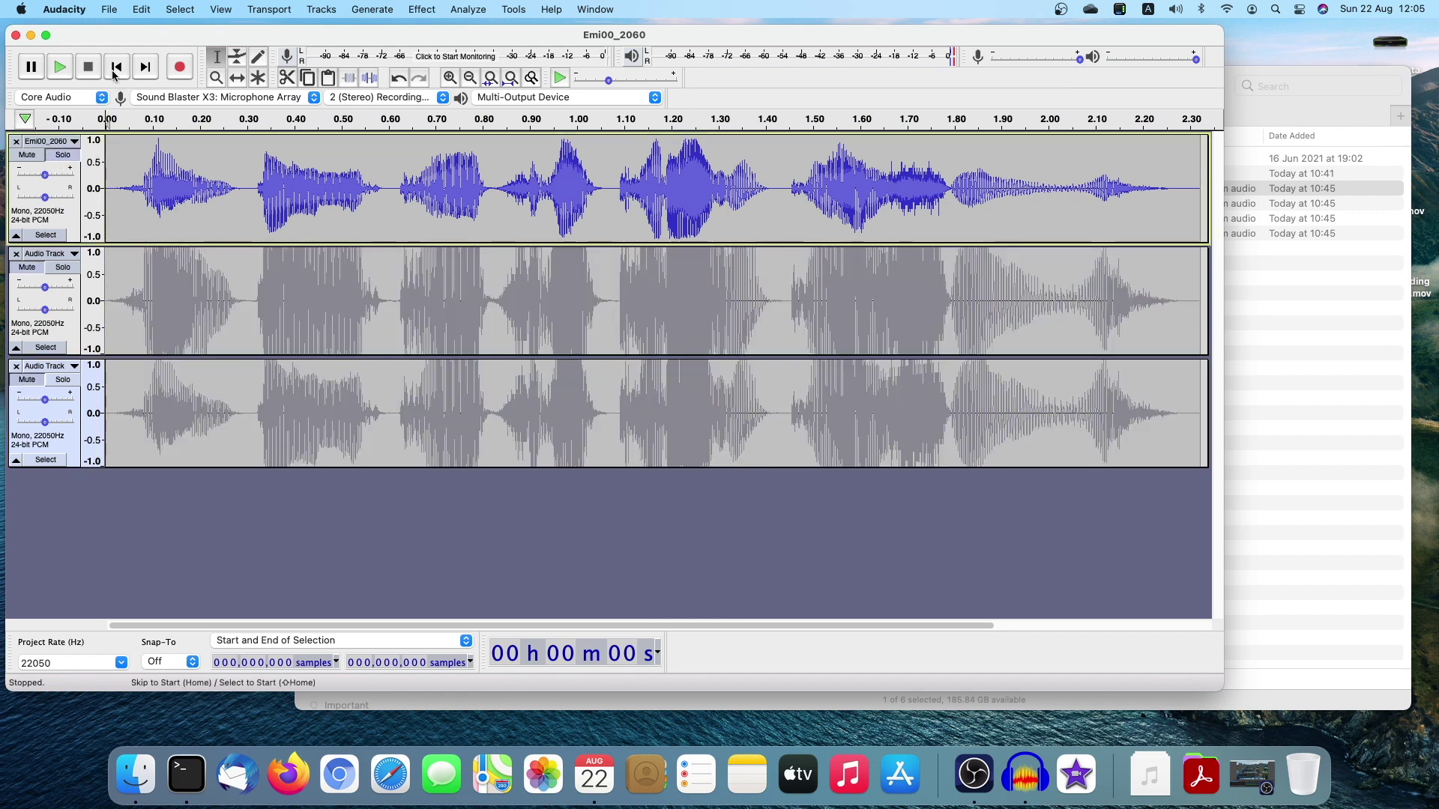
left_click(62, 70)
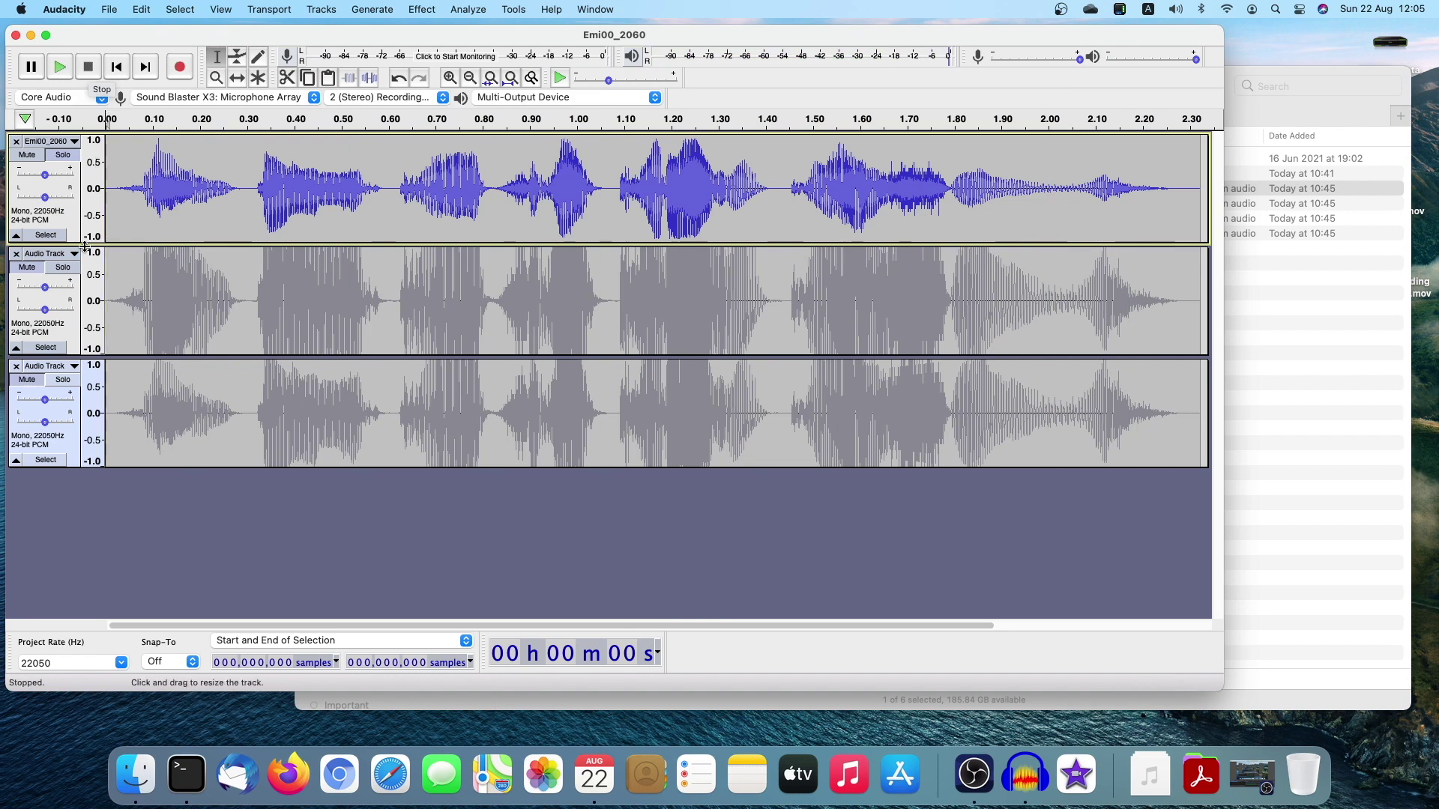
left_click(72, 271)
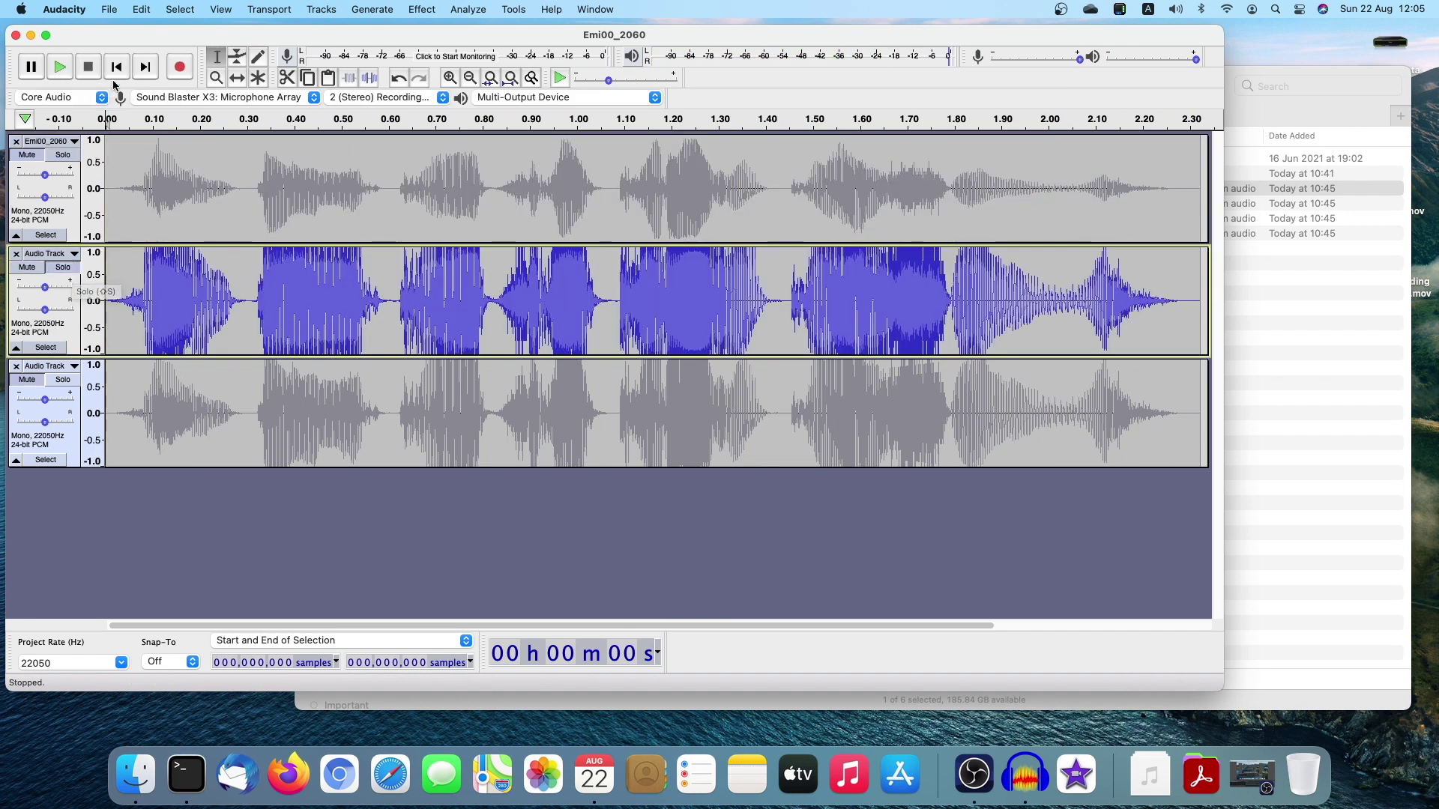
key("space")
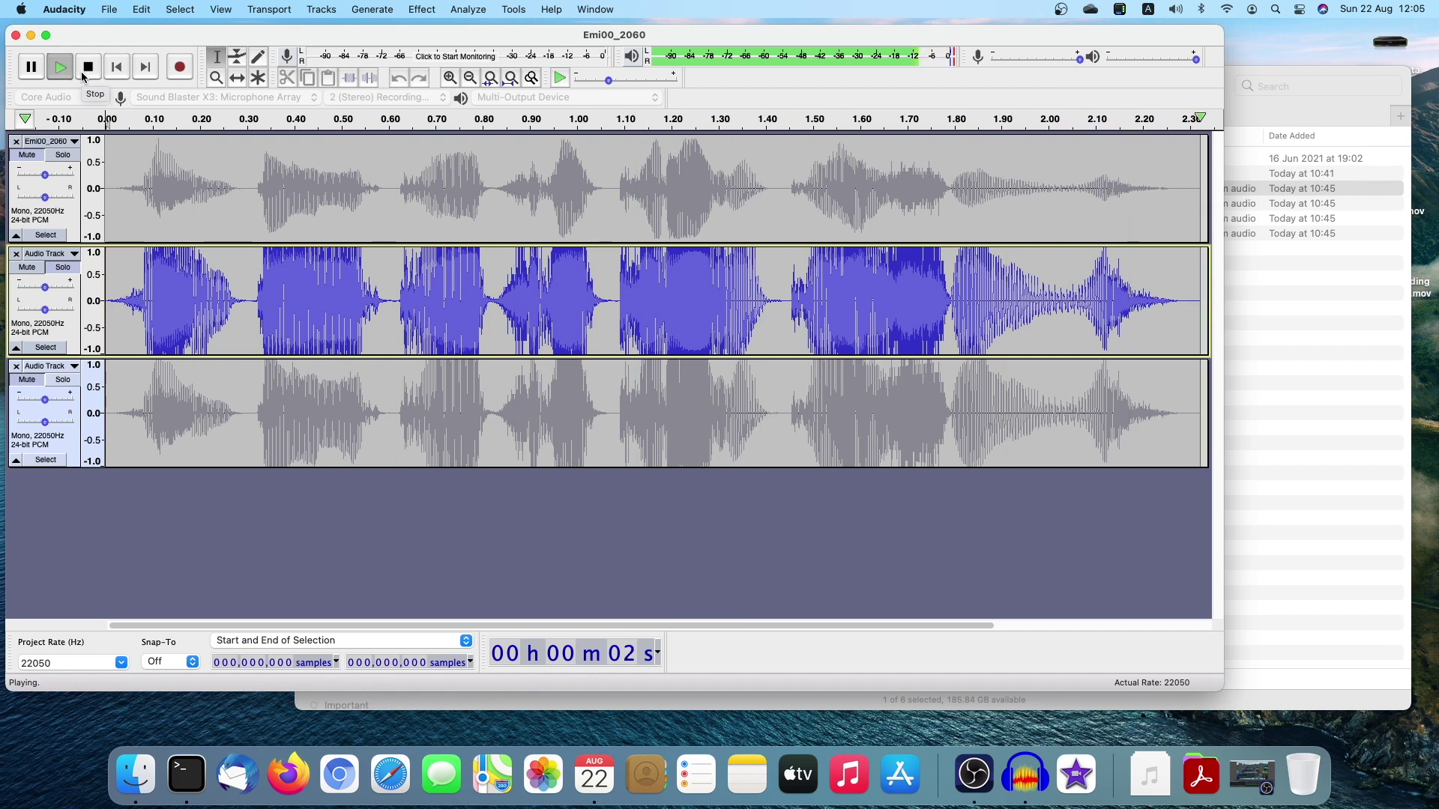
left_click(63, 379)
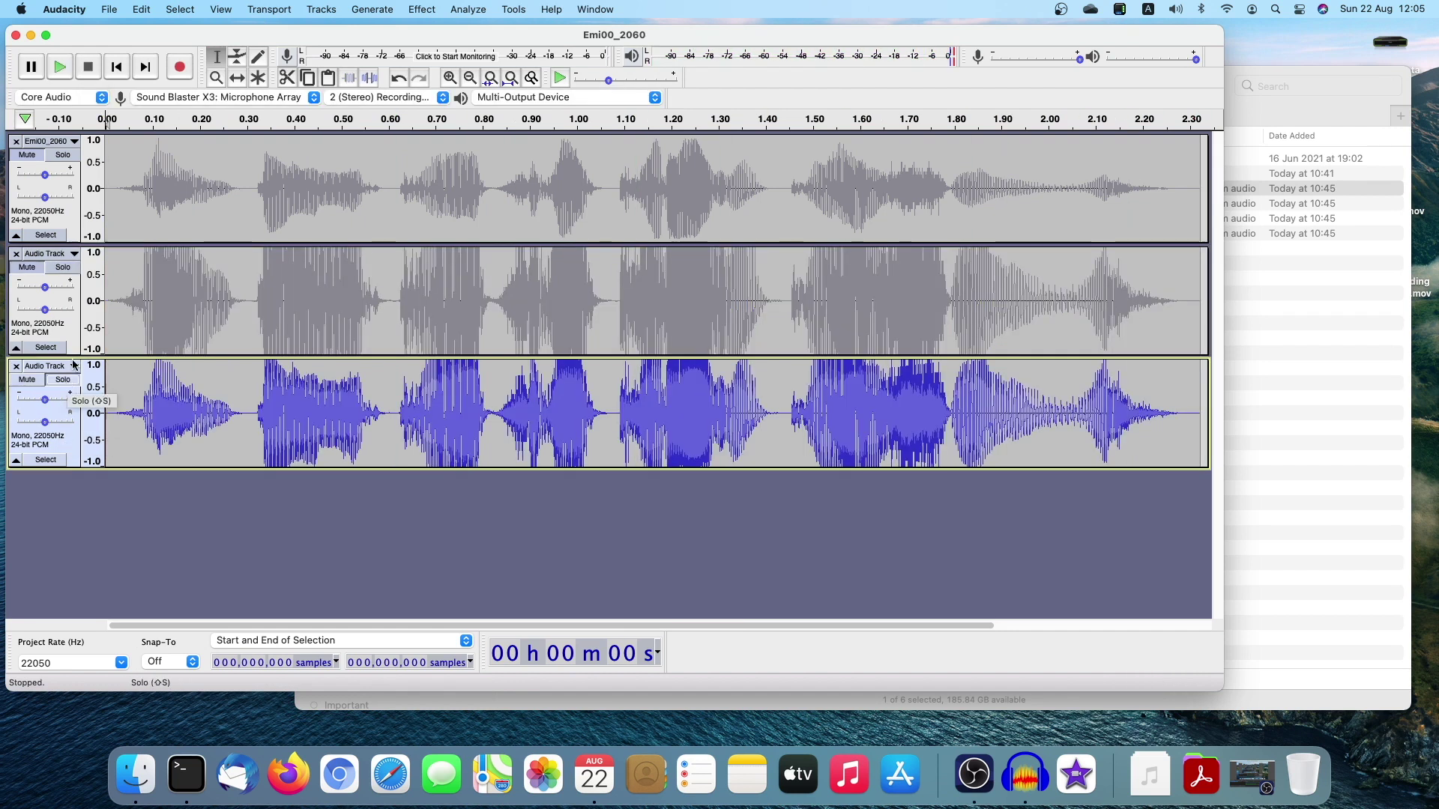
left_click(59, 68)
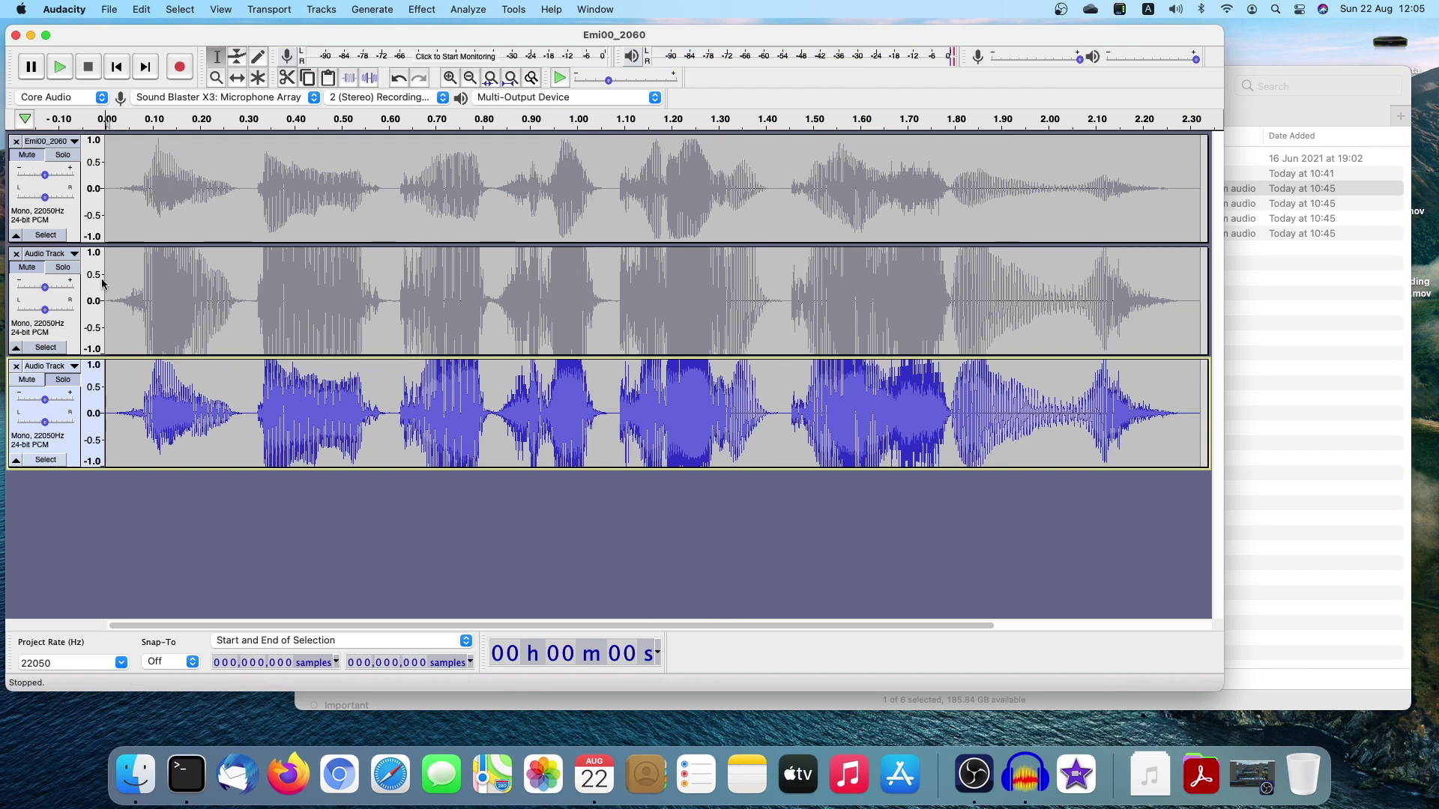
Step: Replay the middle, top and bottom tracks solo one after another, then turn off solo on the bottom track
left_click(57, 276)
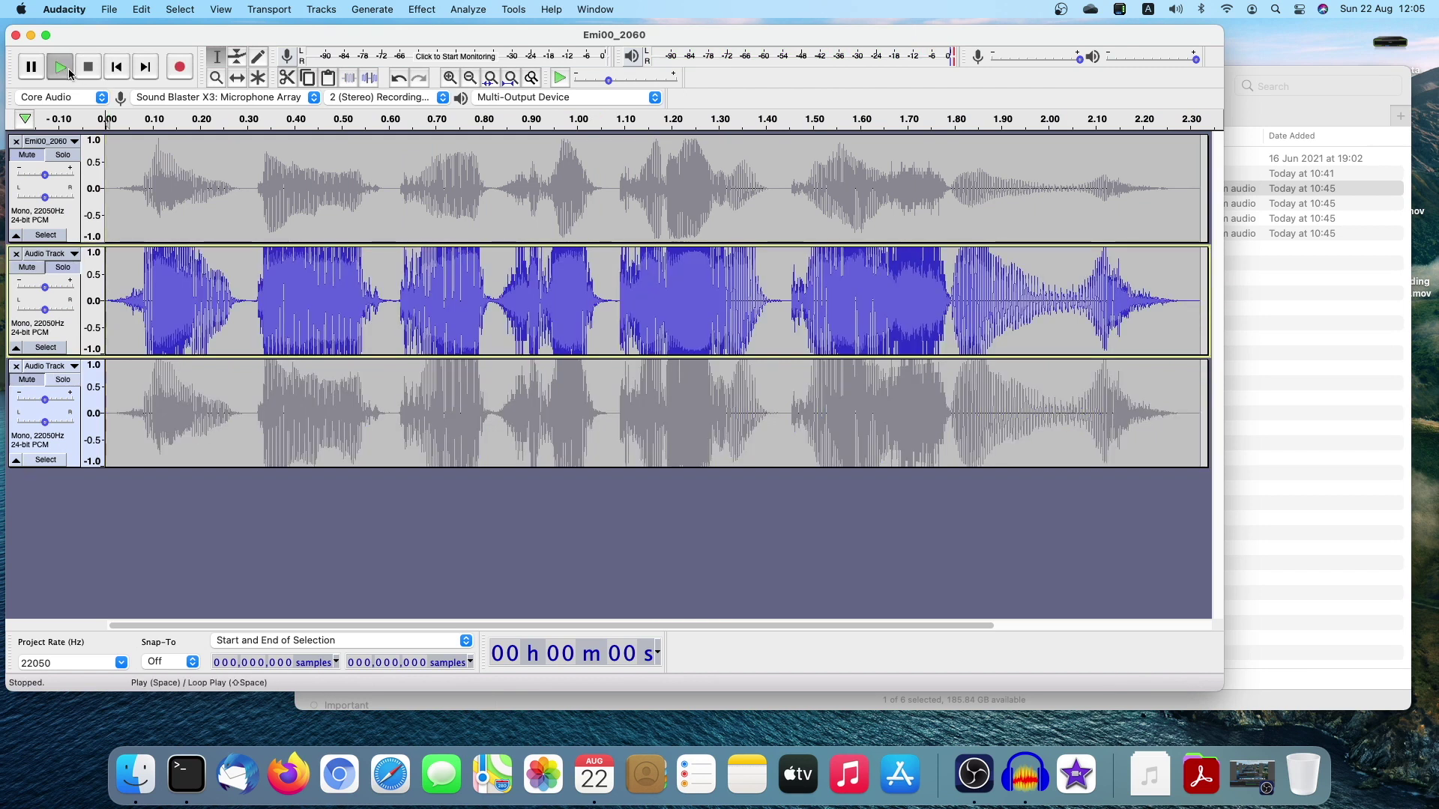
left_click(69, 71)
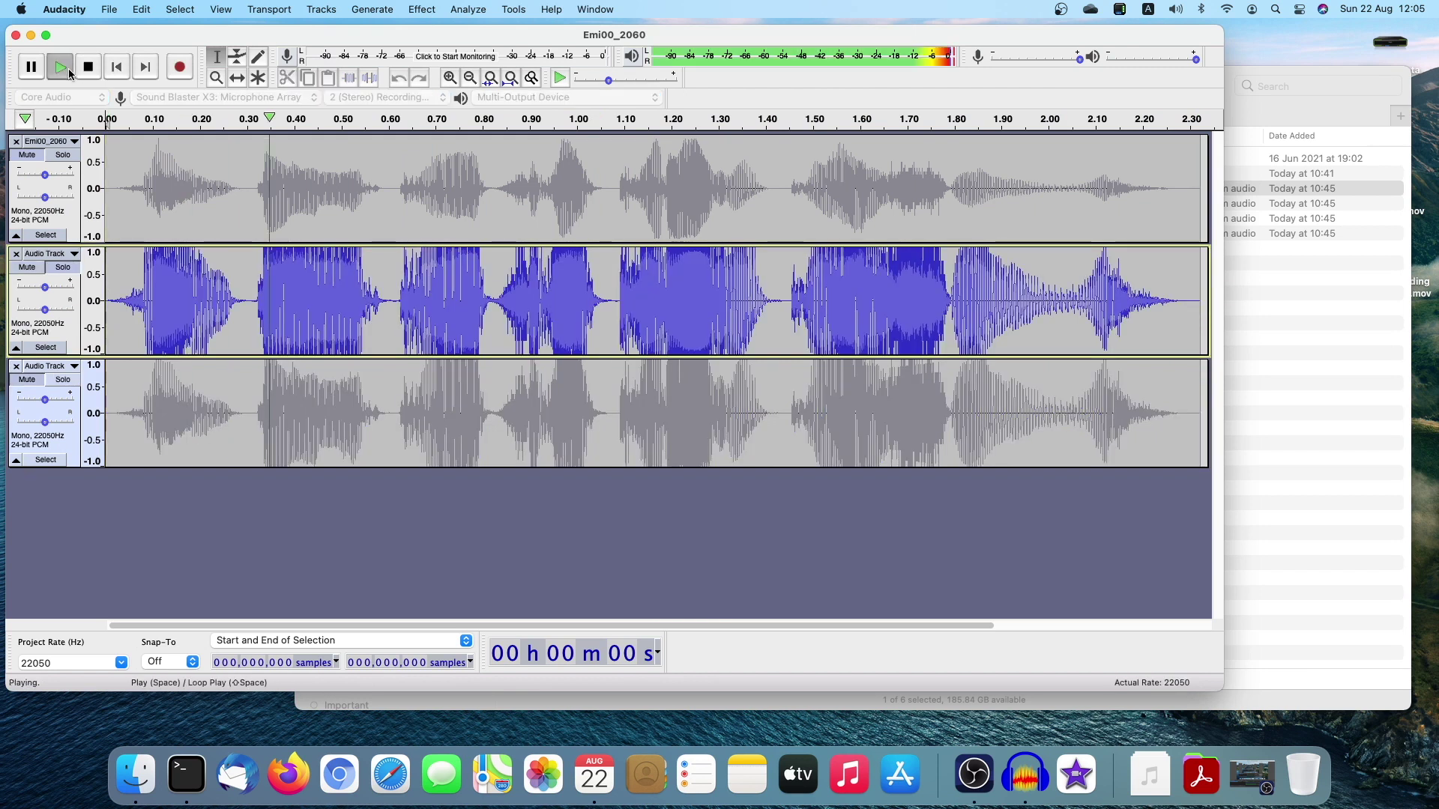
left_click(71, 166)
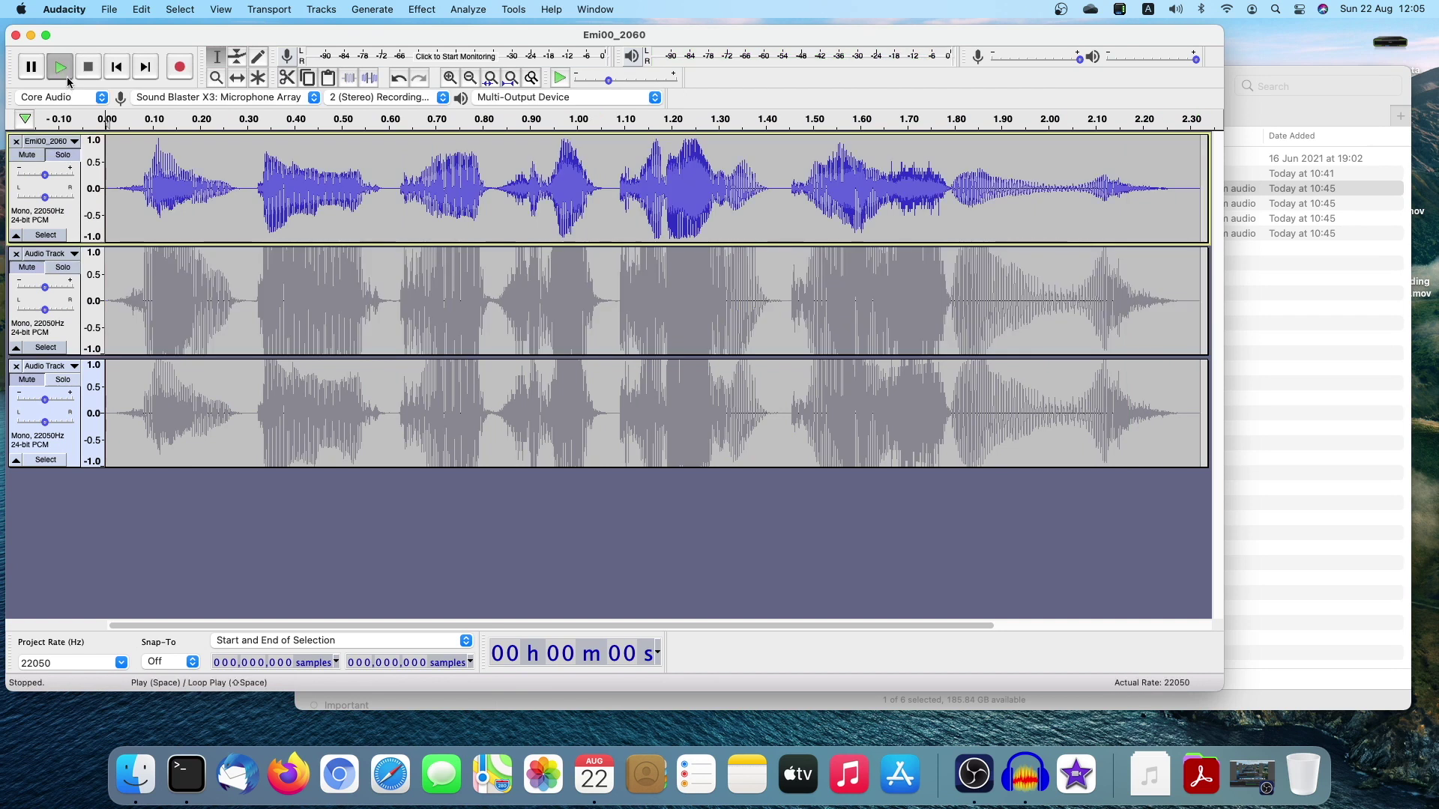
left_click(68, 78)
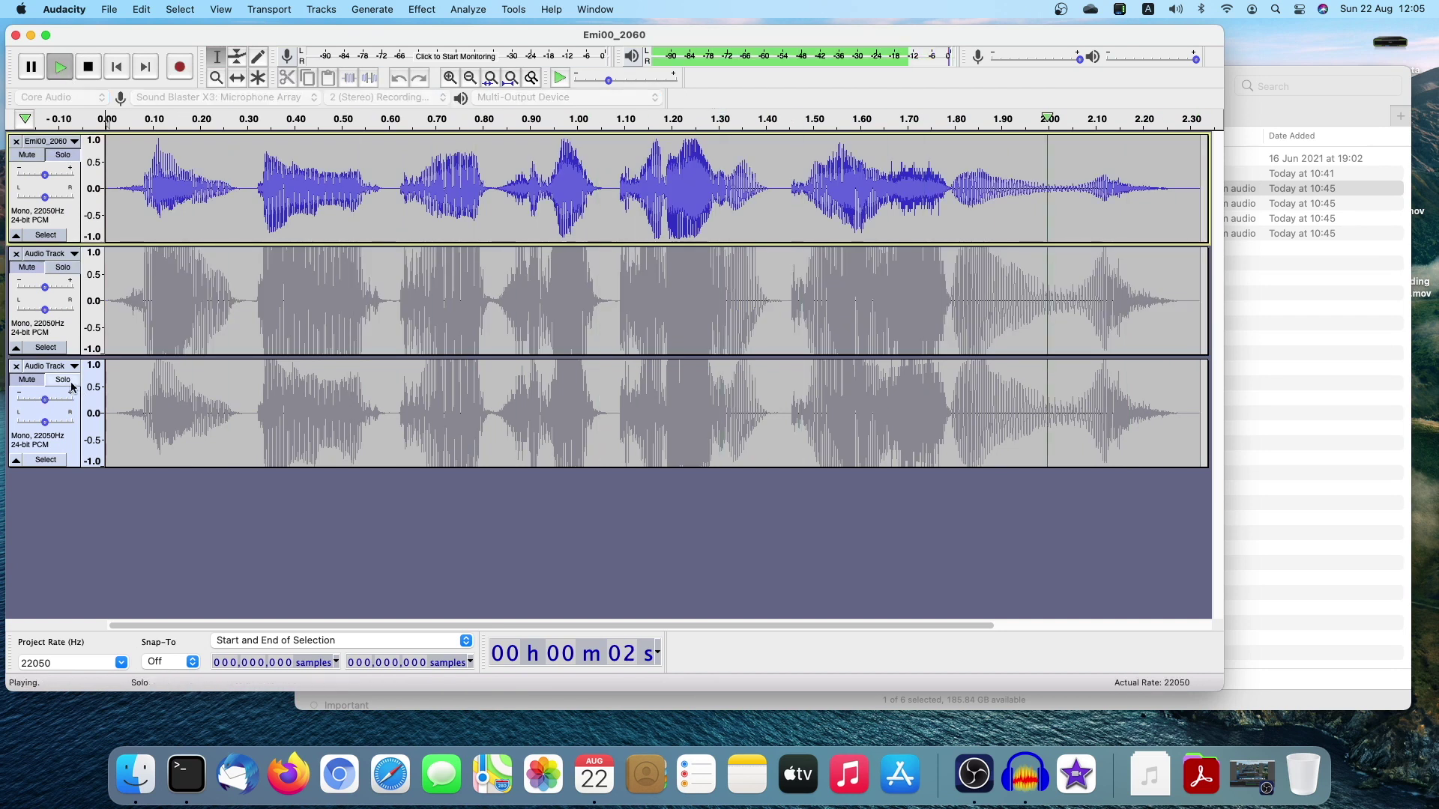
left_click(72, 387)
left_click(62, 69)
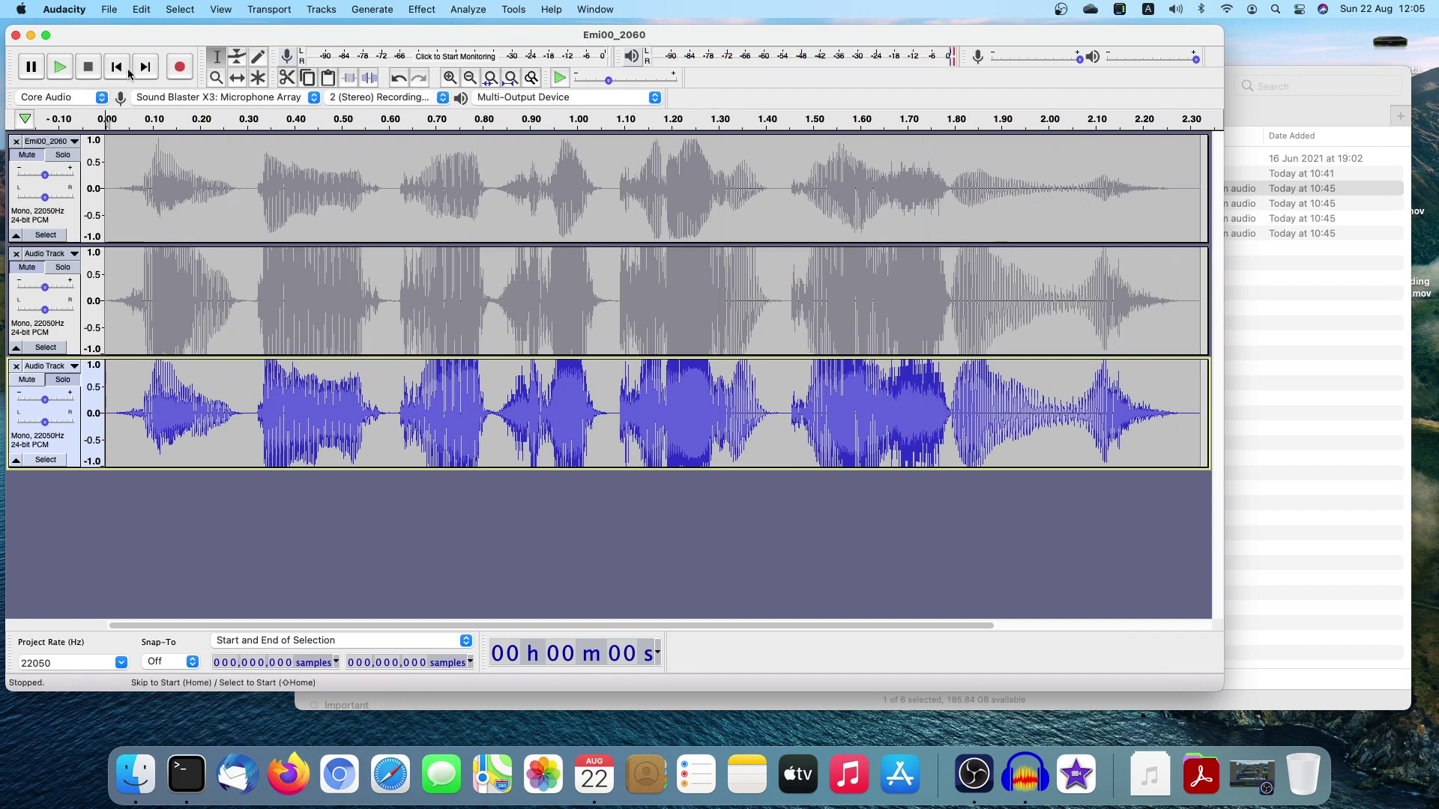
key("super+a")
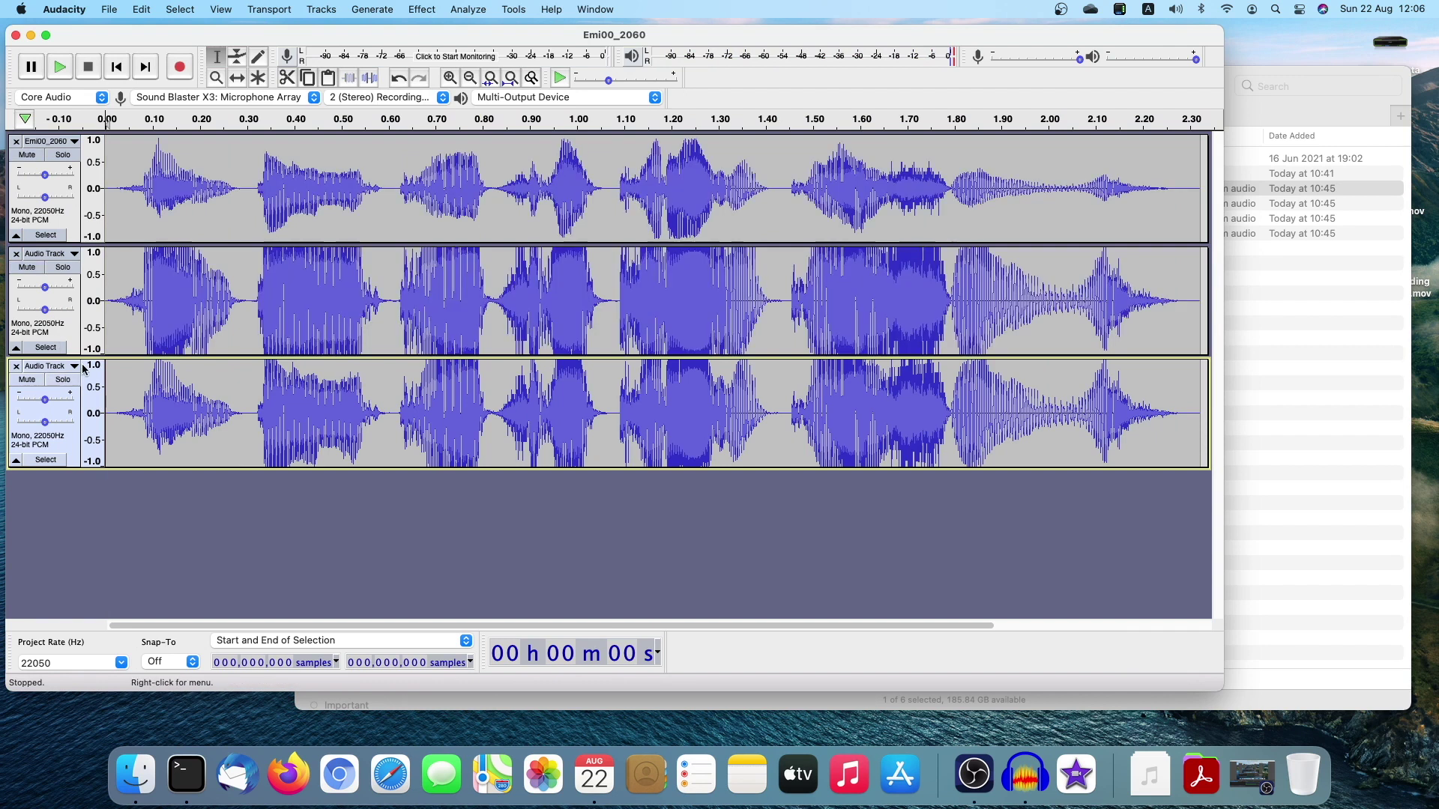
Step: Compare the waveforms of the amplified middle track and the compressed bottom track, selecting nearly the whole bottom clip
left_click(211, 310)
left_click(226, 316)
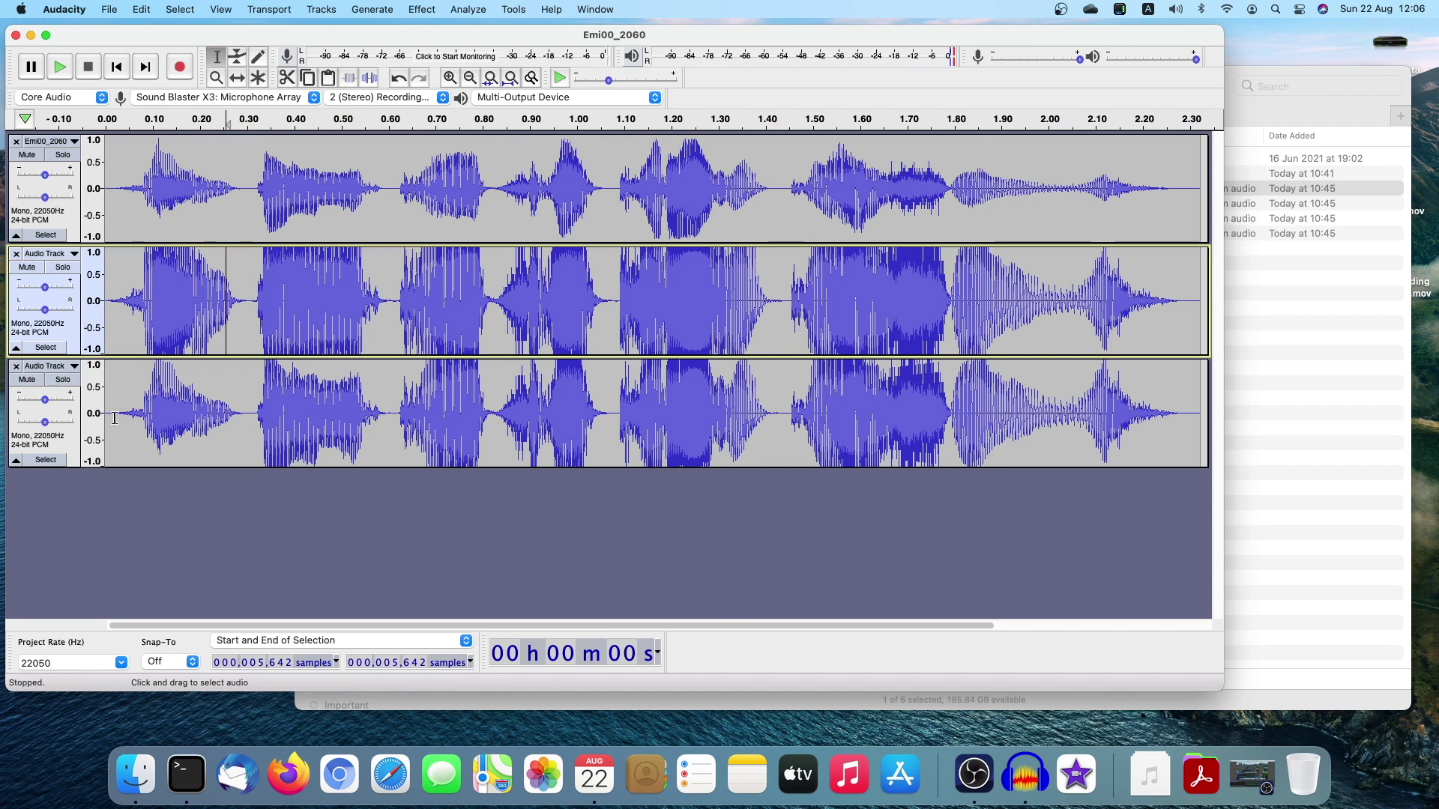
left_click_drag(115, 417, 1176, 412)
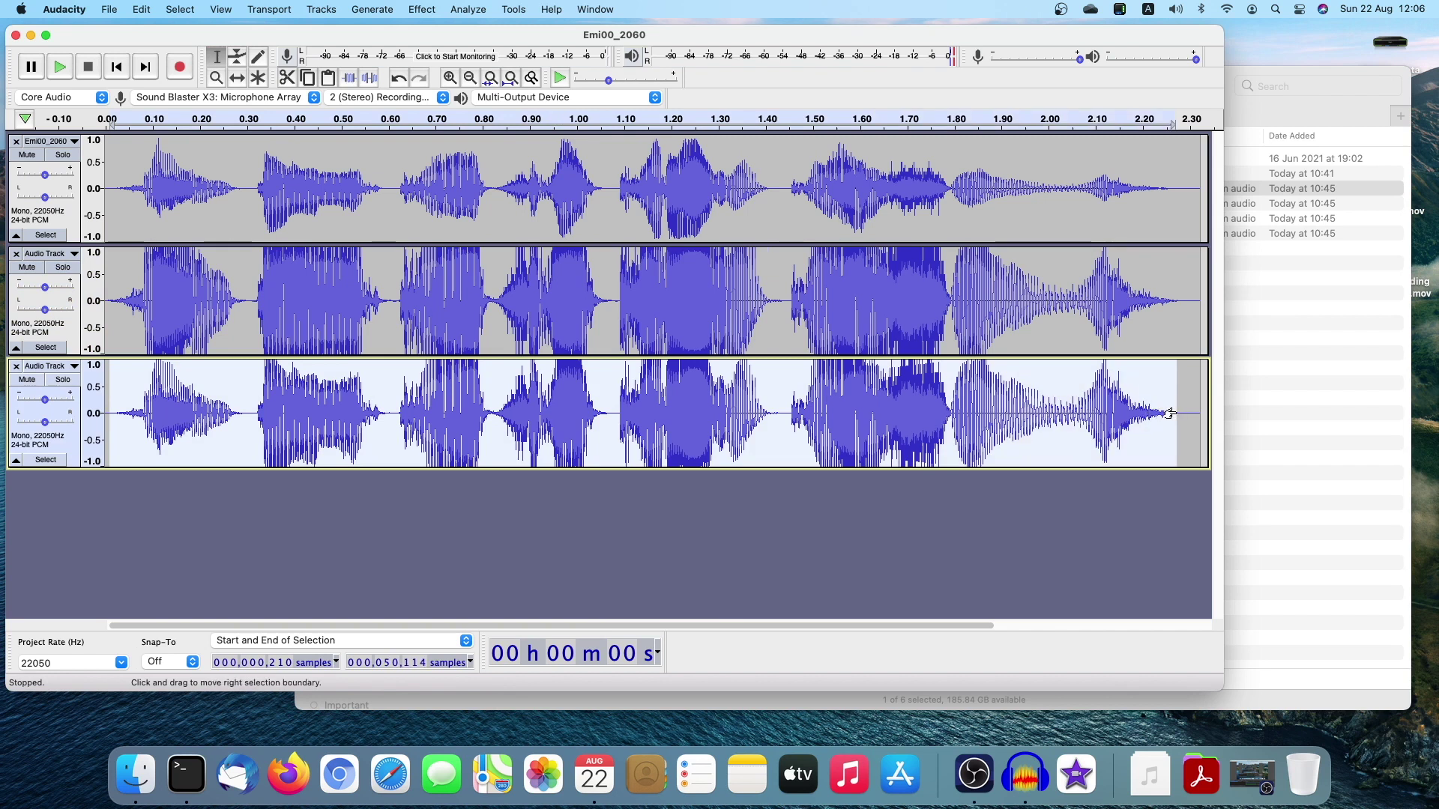
left_click(1171, 326)
left_click(1187, 421)
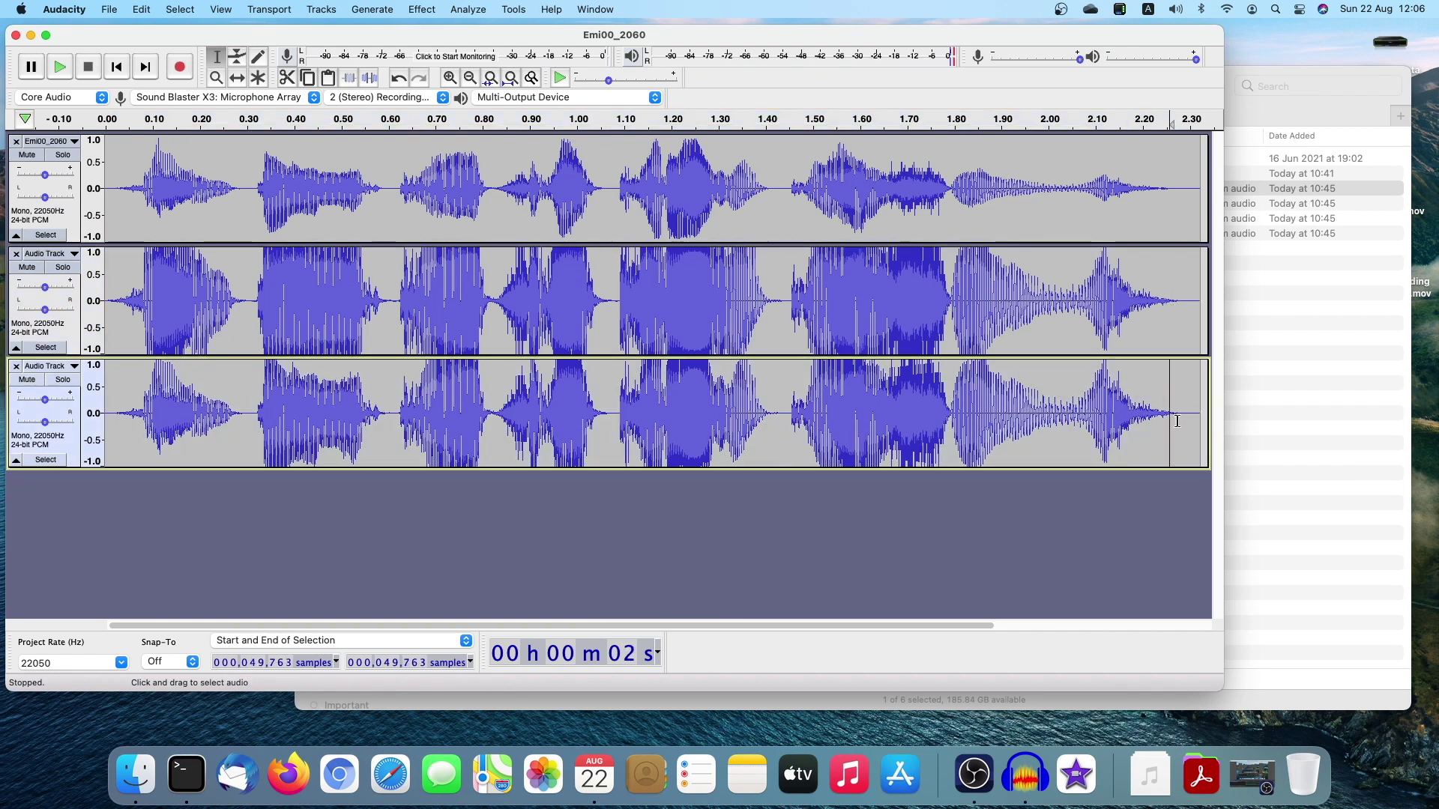
left_click_drag(1180, 429, 104, 397)
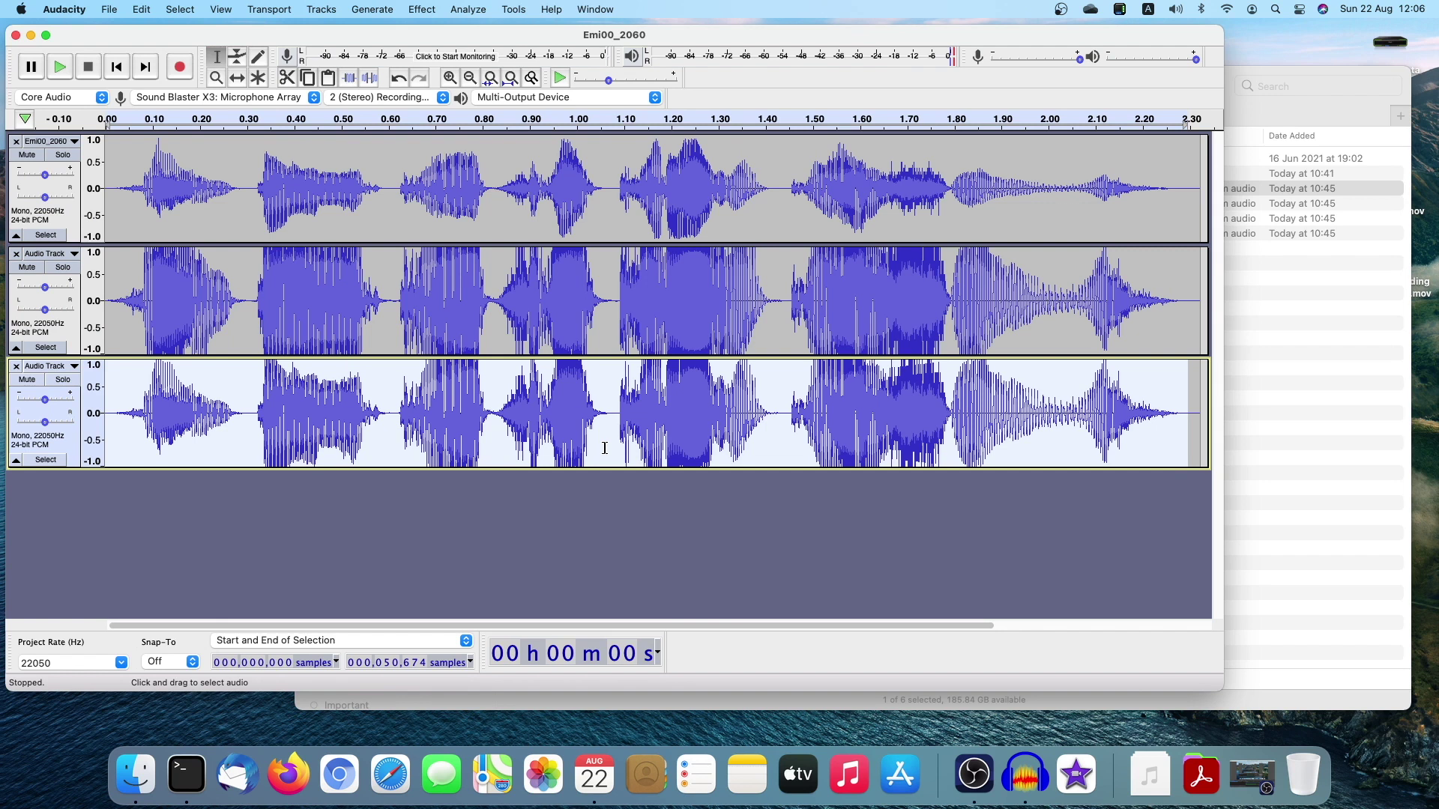
left_click(616, 373)
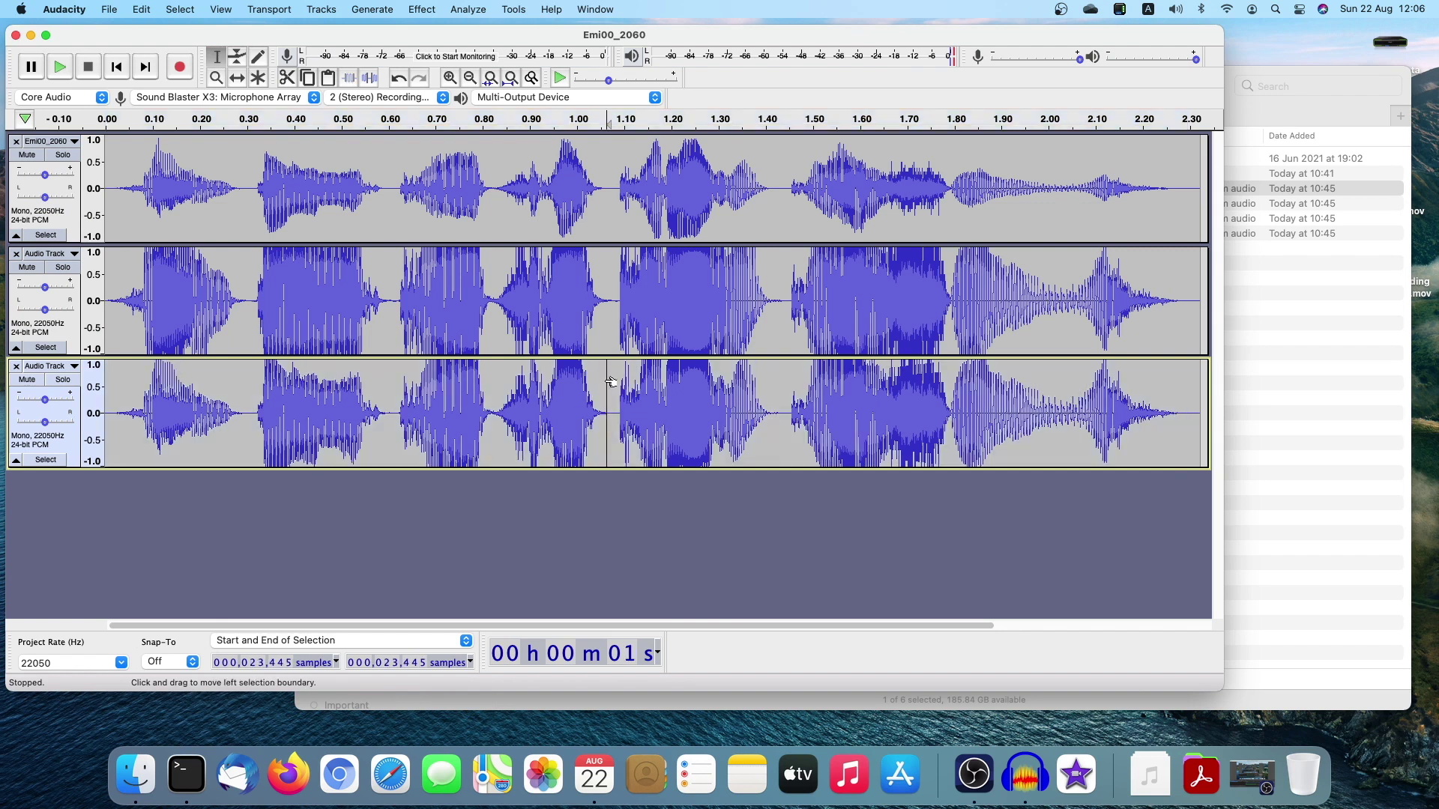
left_click(615, 319)
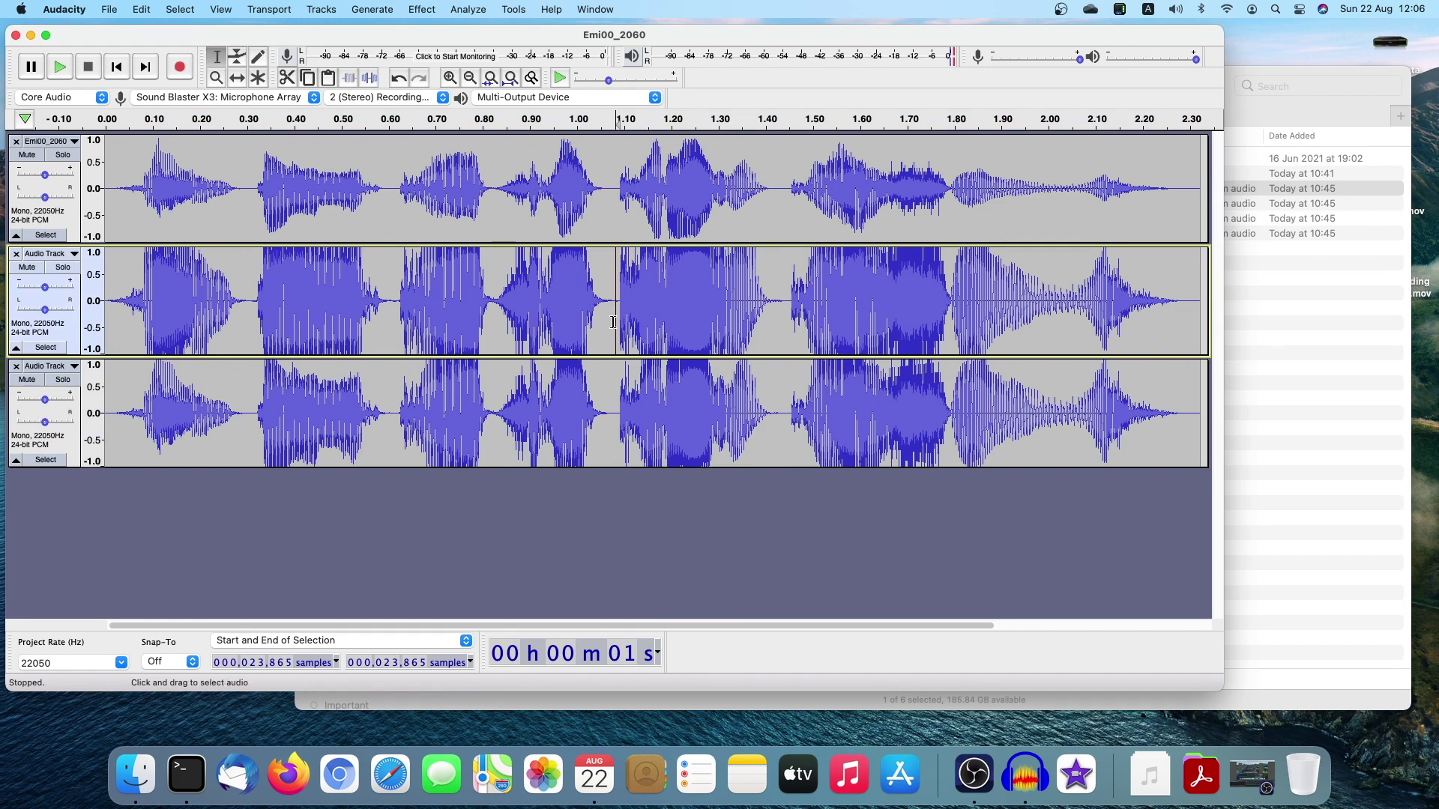